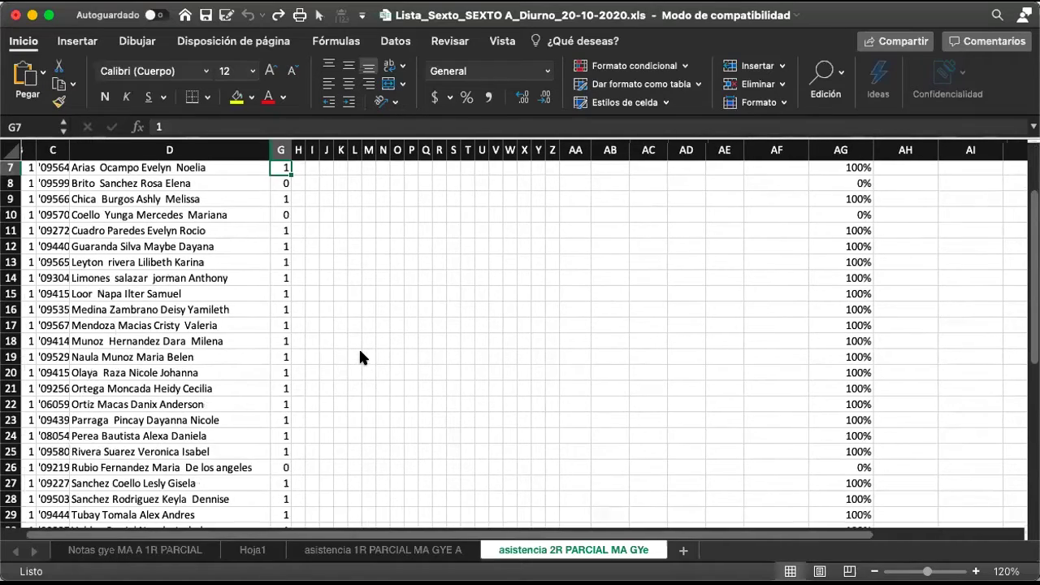
Enter the class date 17 December 2020 as the row 3 header of column H.
scroll(360, 351, "left", 1)
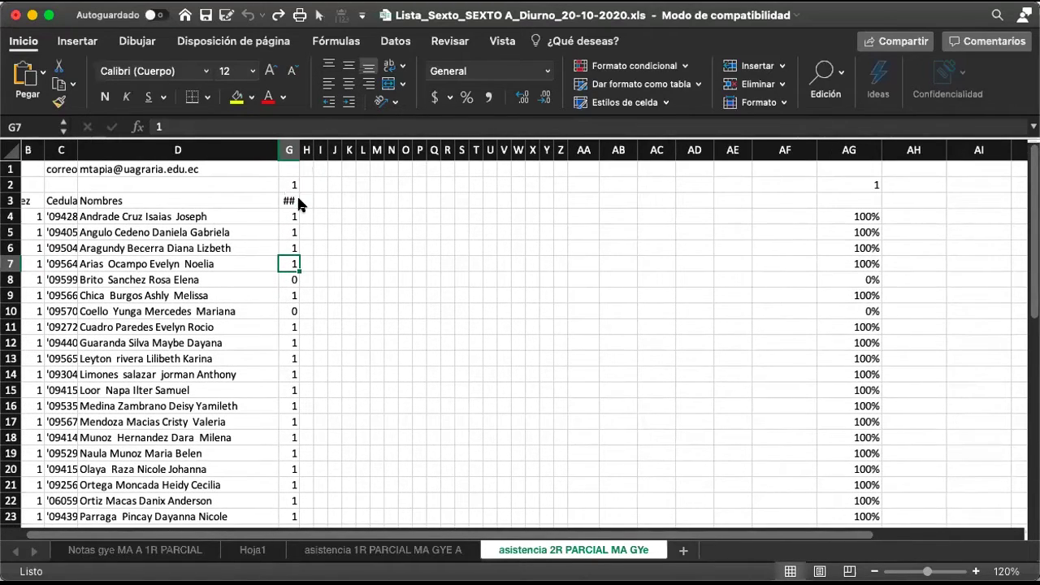
left_click(301, 202)
type("17")
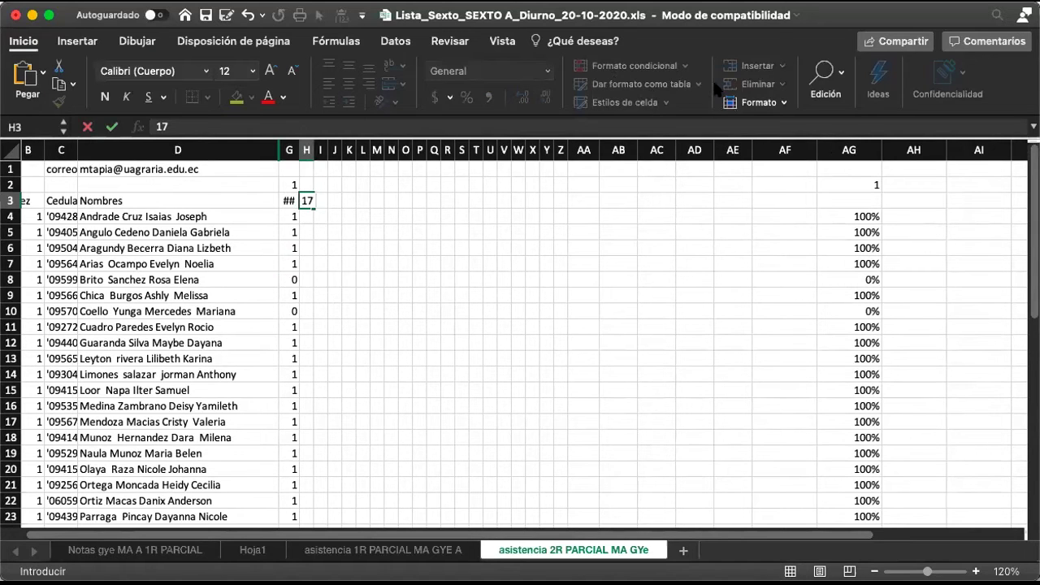
left_click(304, 198)
type("diciembre")
key("Return")
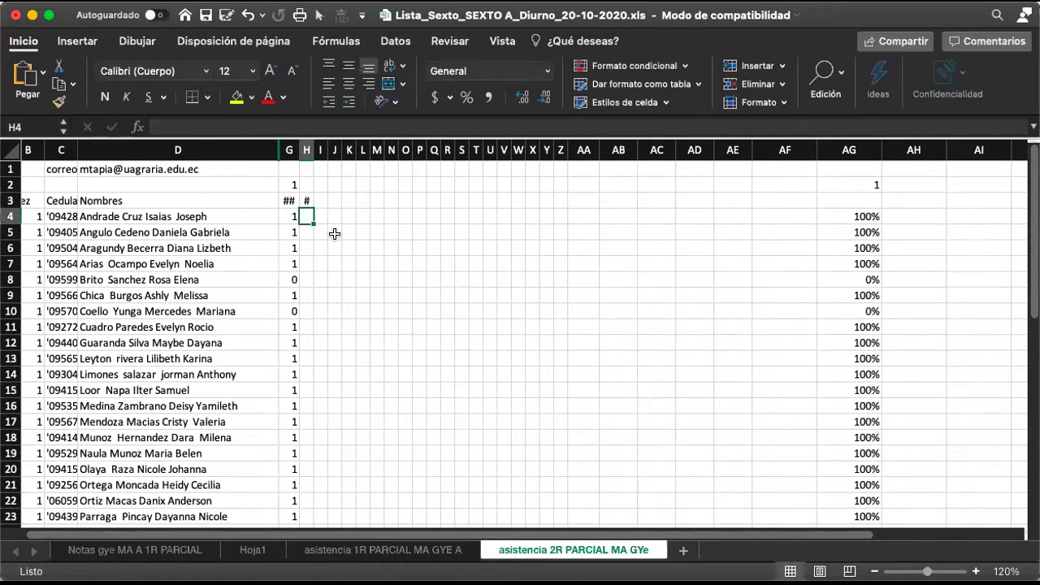
Enter 1 in H2 to count the new class session.
key("shift+space")
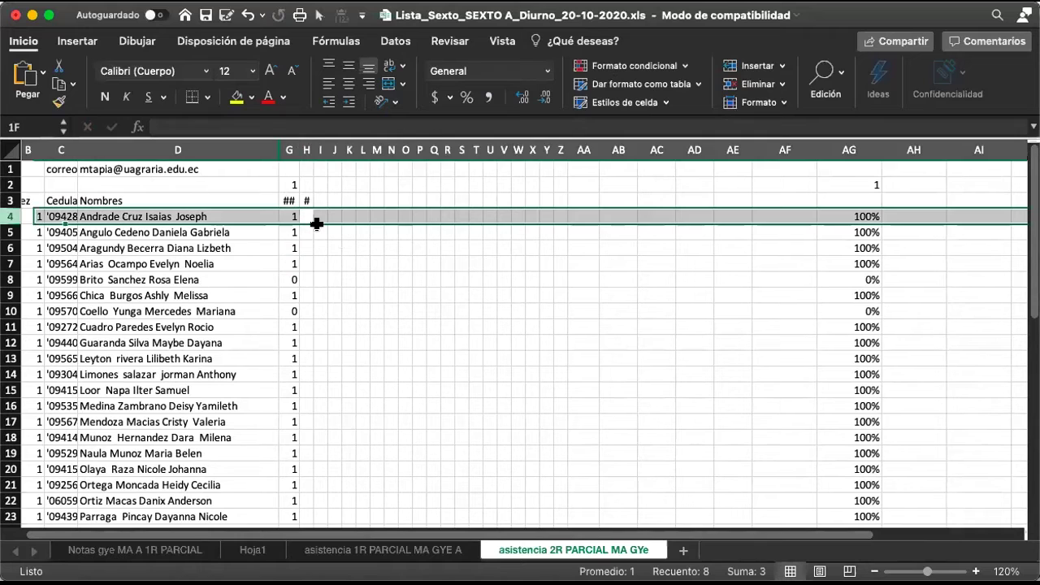
left_click(304, 184)
type("1")
key("Return")
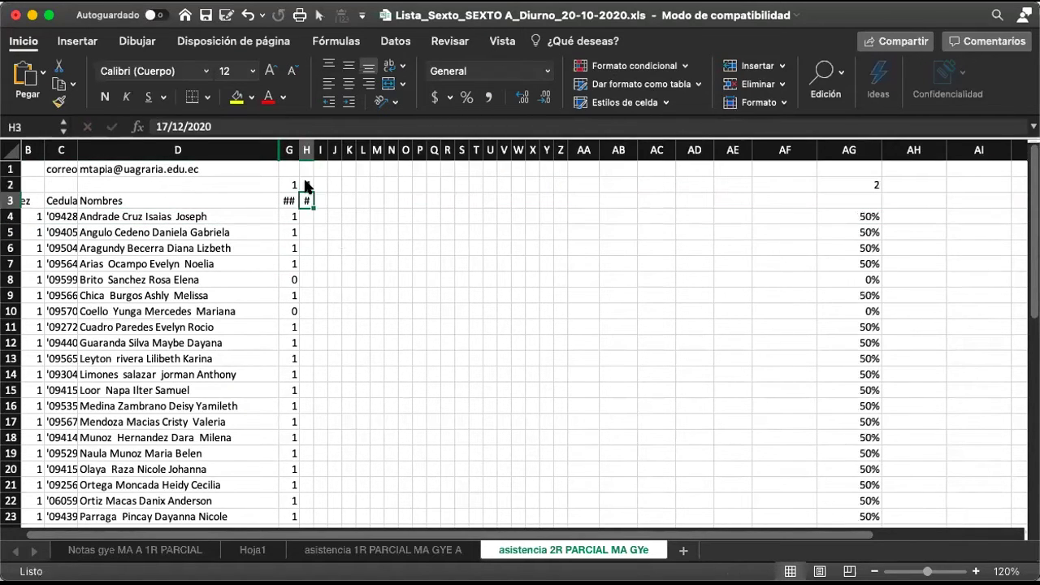
key("Return")
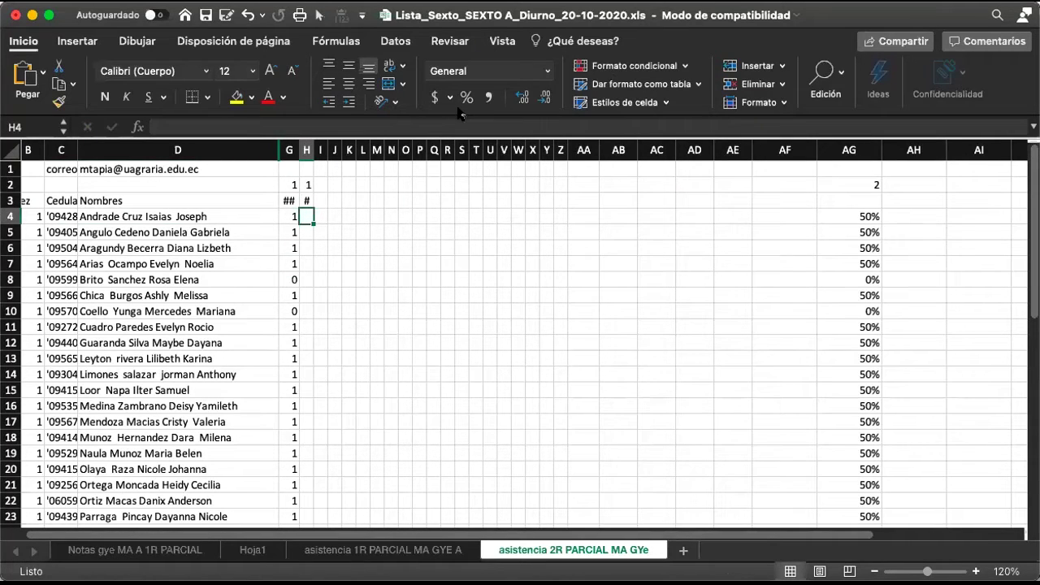
Mark the first three students present with 1 in cells H4 to H6.
type("1")
key("Return")
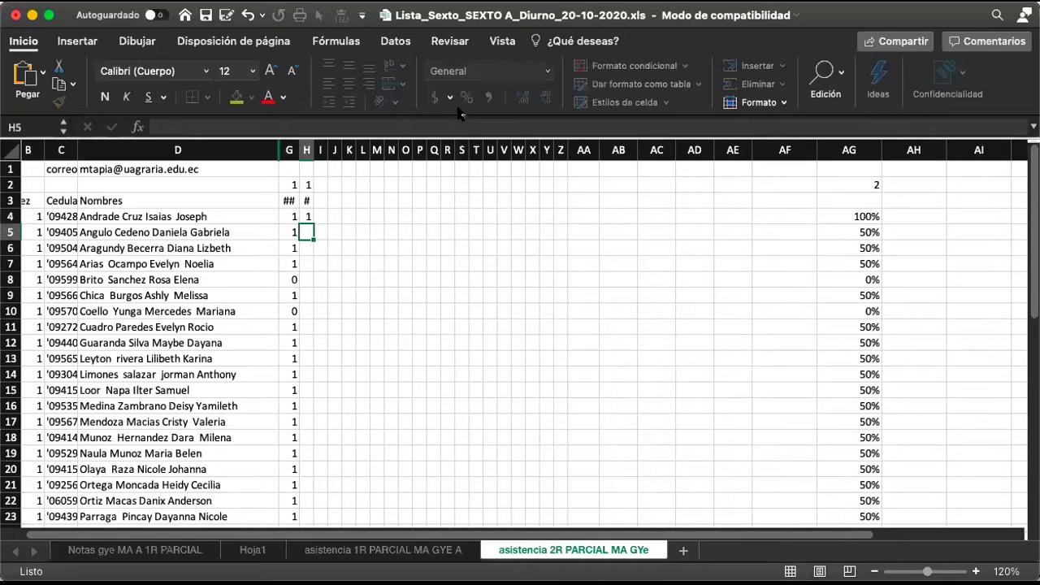
key("shift+space")
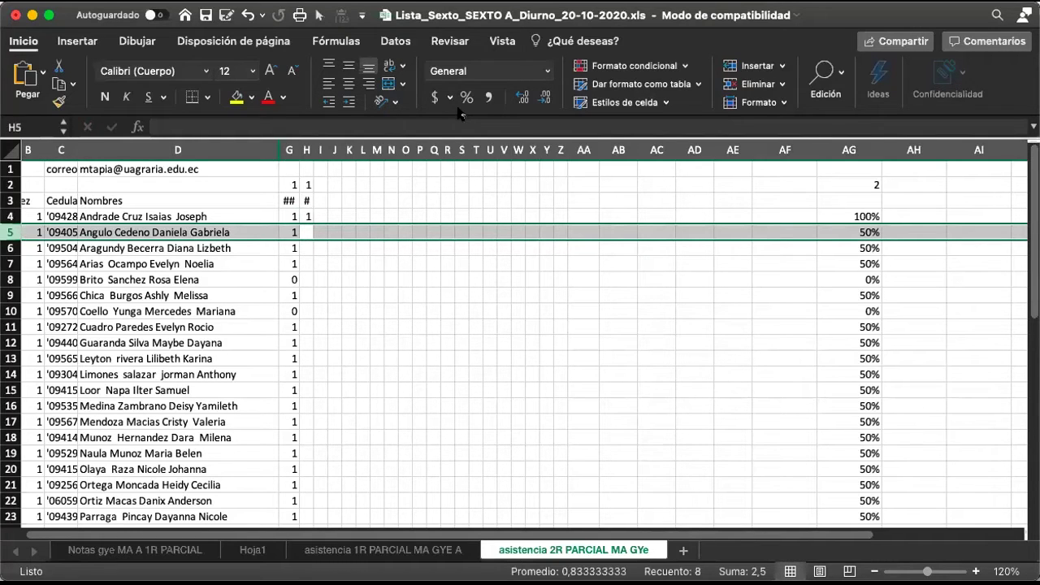
type("1")
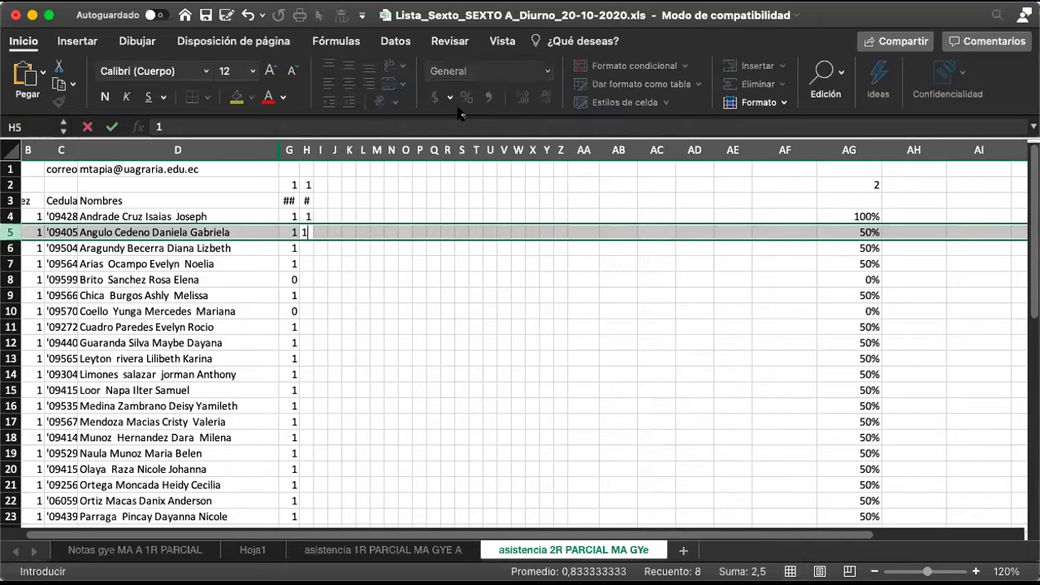
key("Return")
key("shift+space")
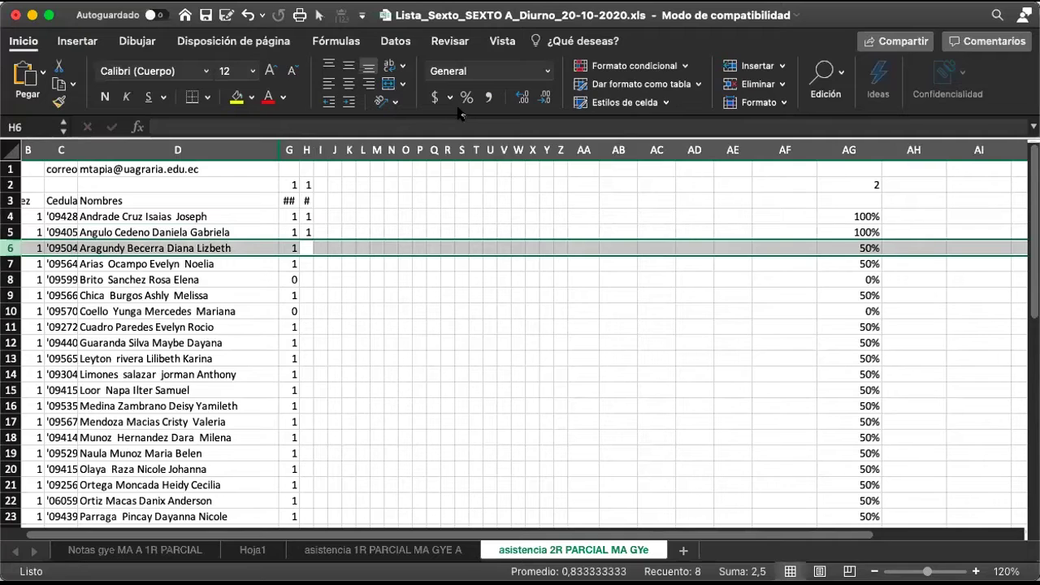
type("1")
key("Return")
Mark the students in rows 7 to 9 present by entering 1 in H7 to H9.
key("shift+space")
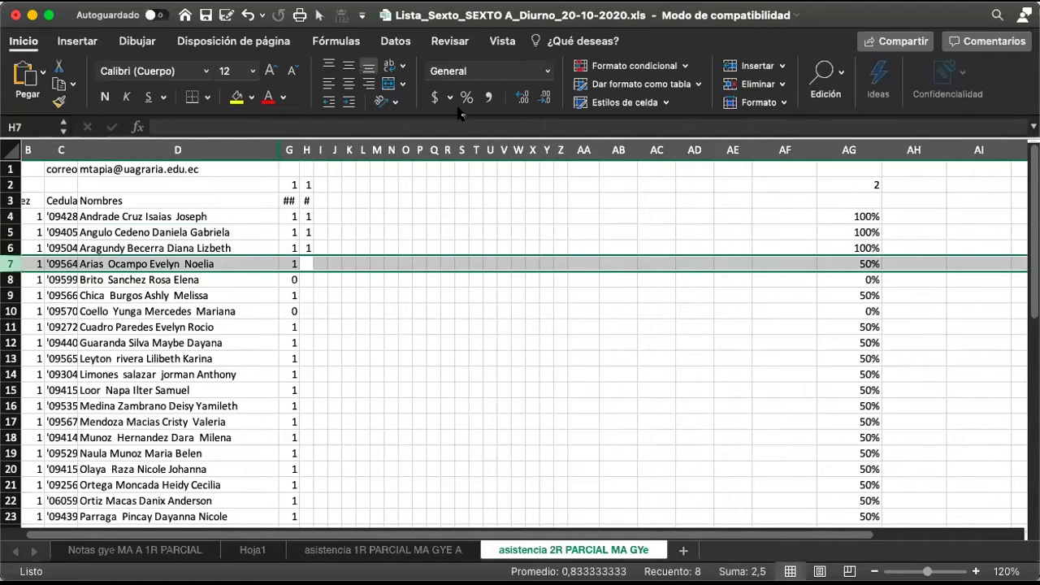
type("1")
key("Return")
key("shift+space")
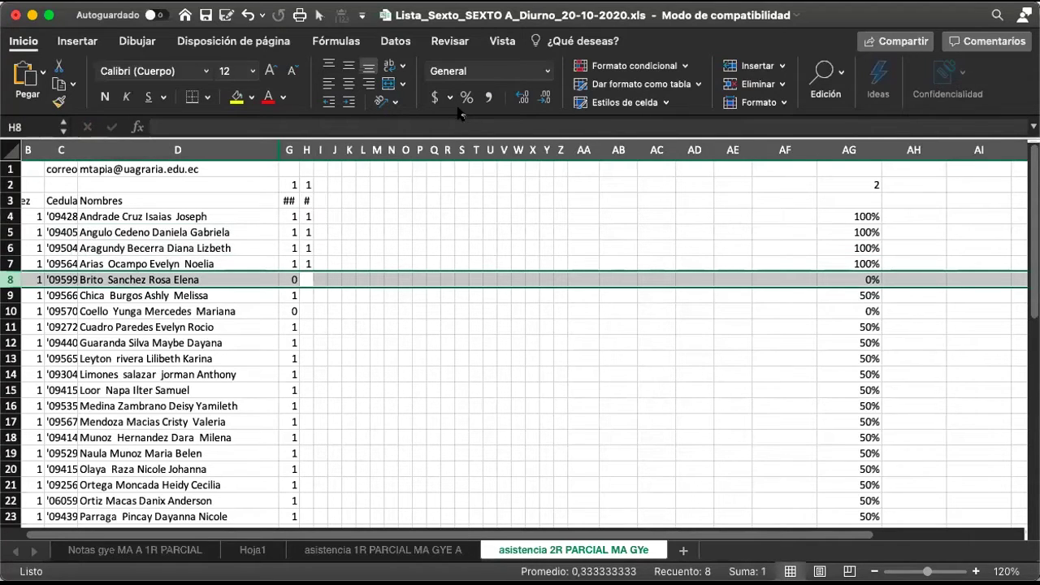
type("1")
key("Return")
key("shift+space")
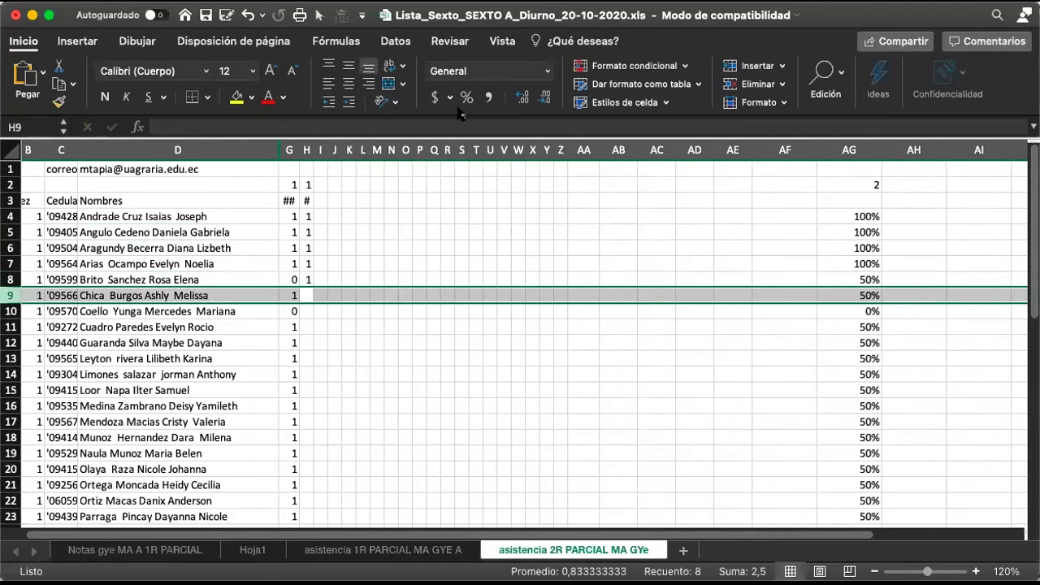
type("1")
key("Return")
Record attendance as 1 in H10 and H11.
key("shift+space")
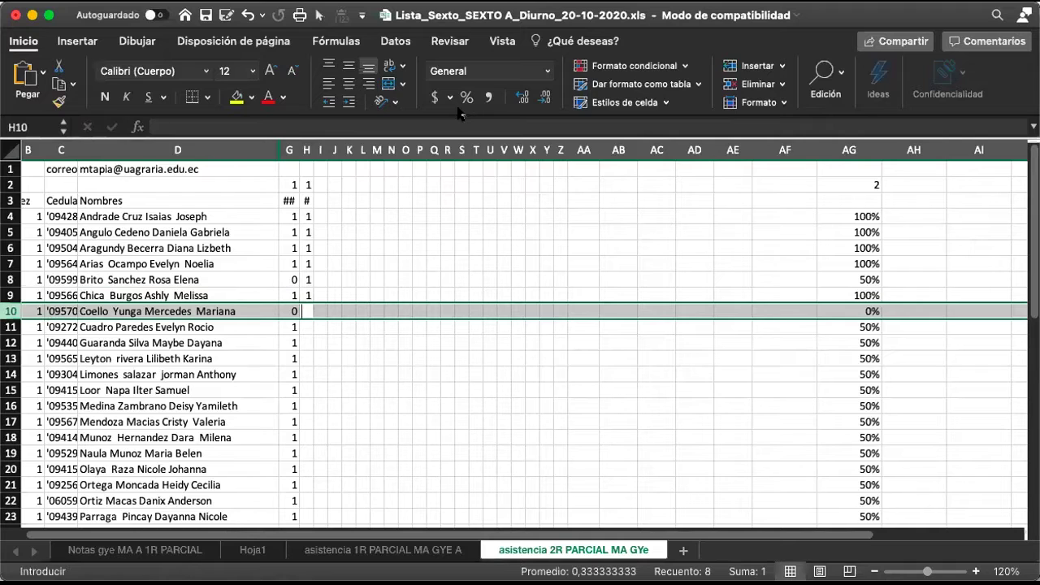
type("1")
key("Return")
key("shift+space")
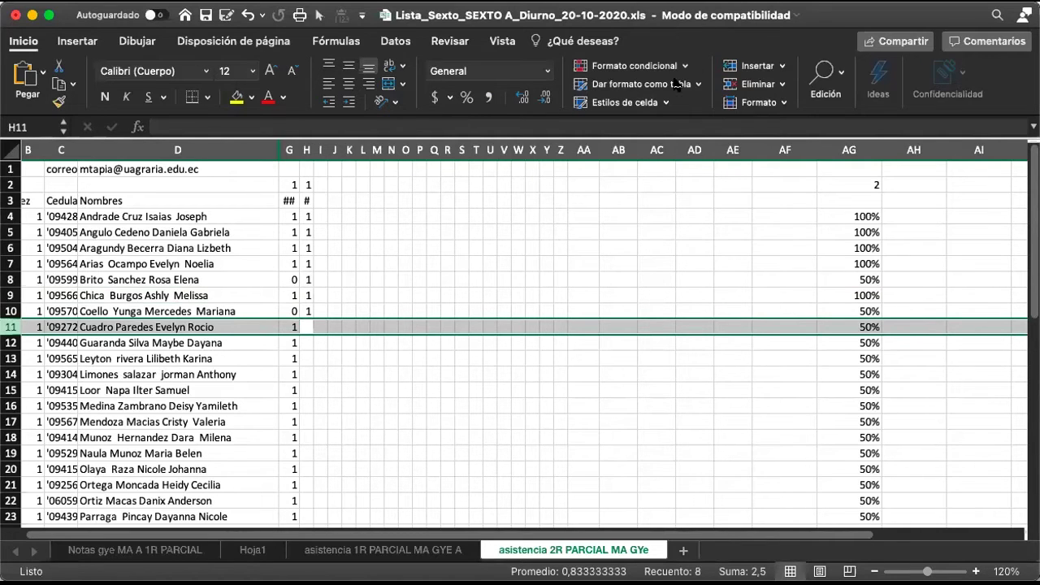
left_click(301, 328)
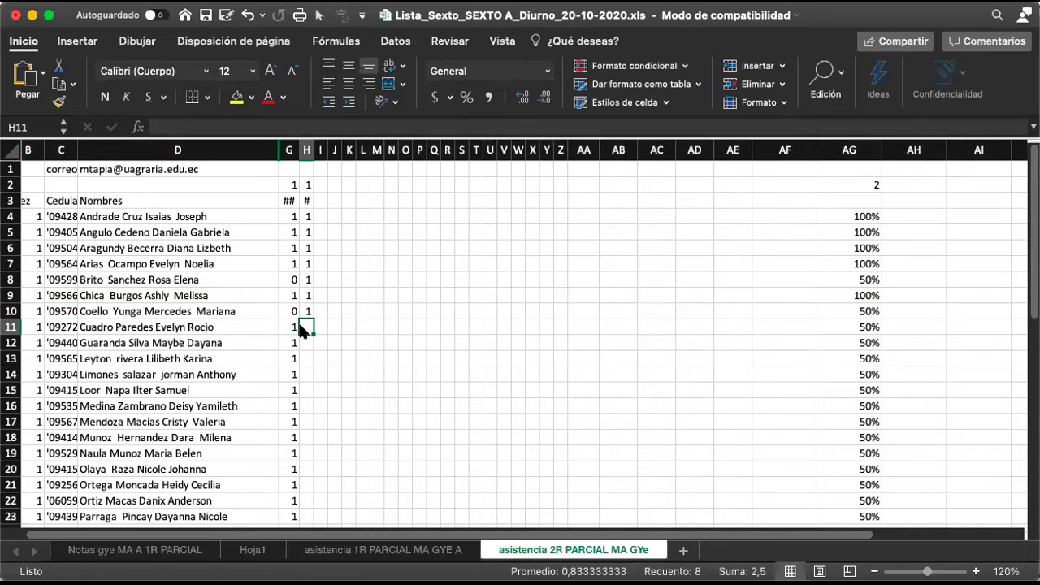
type("1")
key("Return")
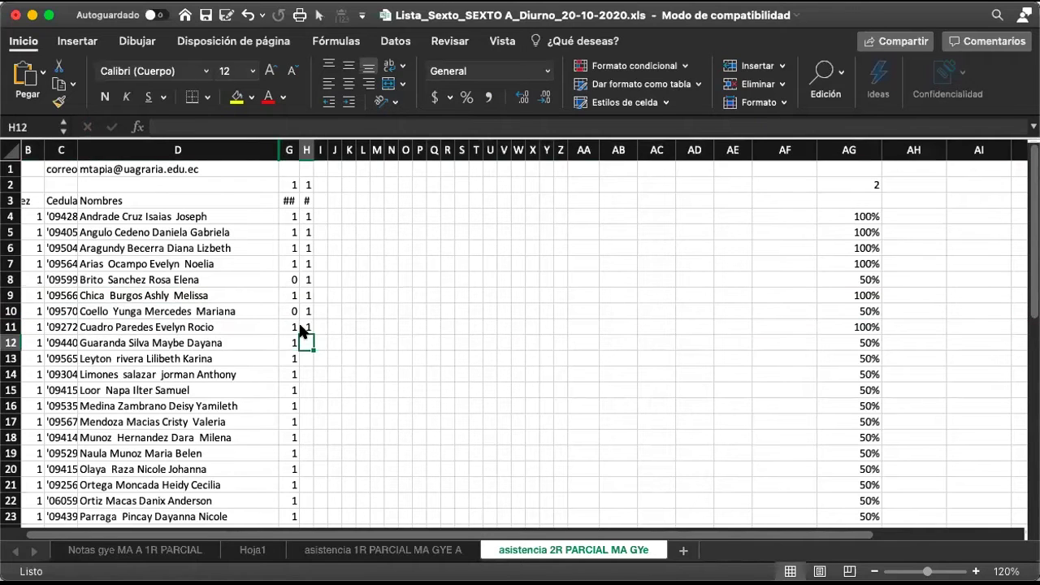
Record 0 for the absent student in H12 and 1 for the present student in H13.
key("shift+space")
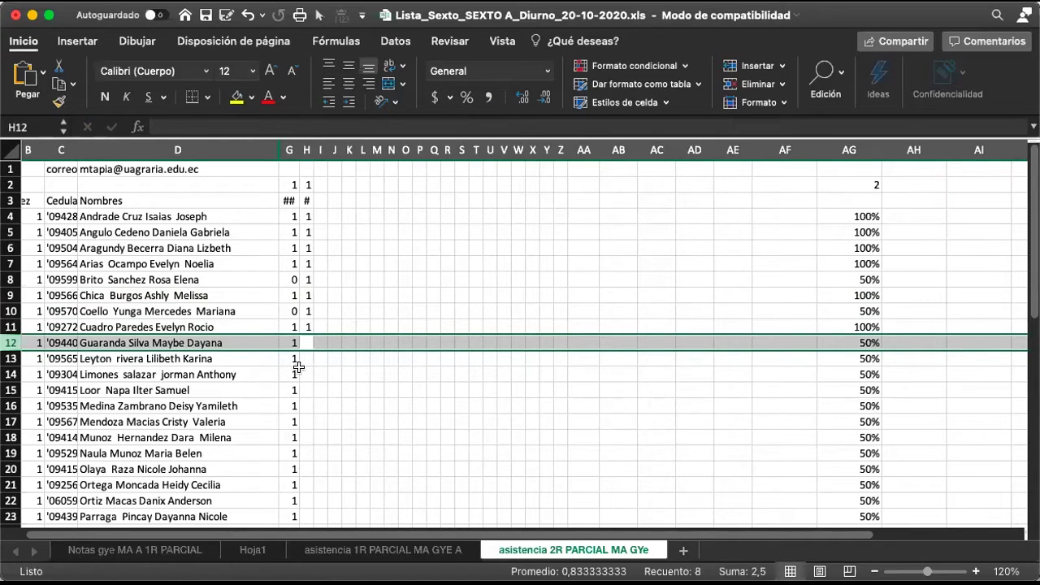
left_click(301, 341)
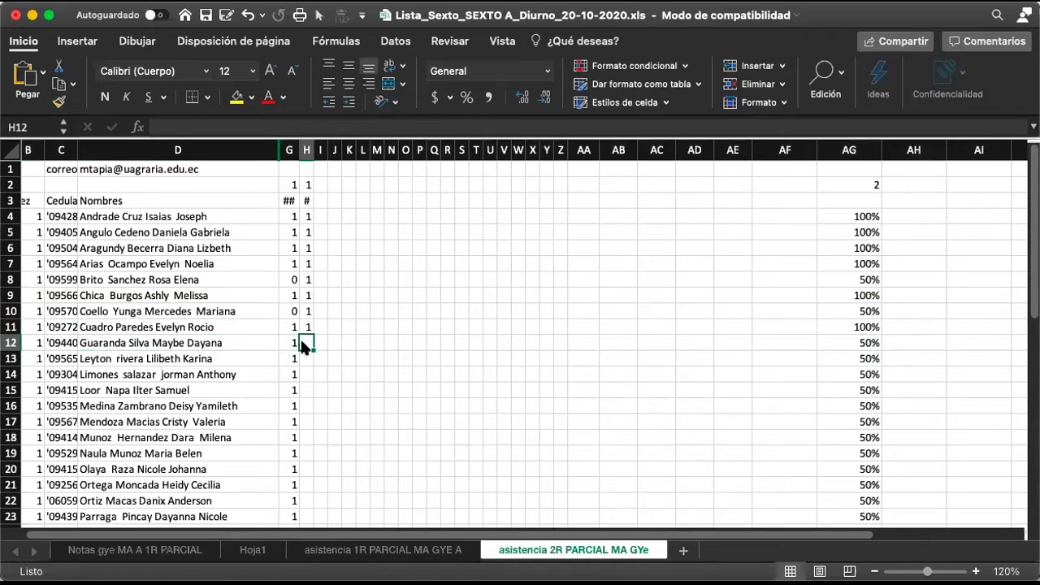
type("0")
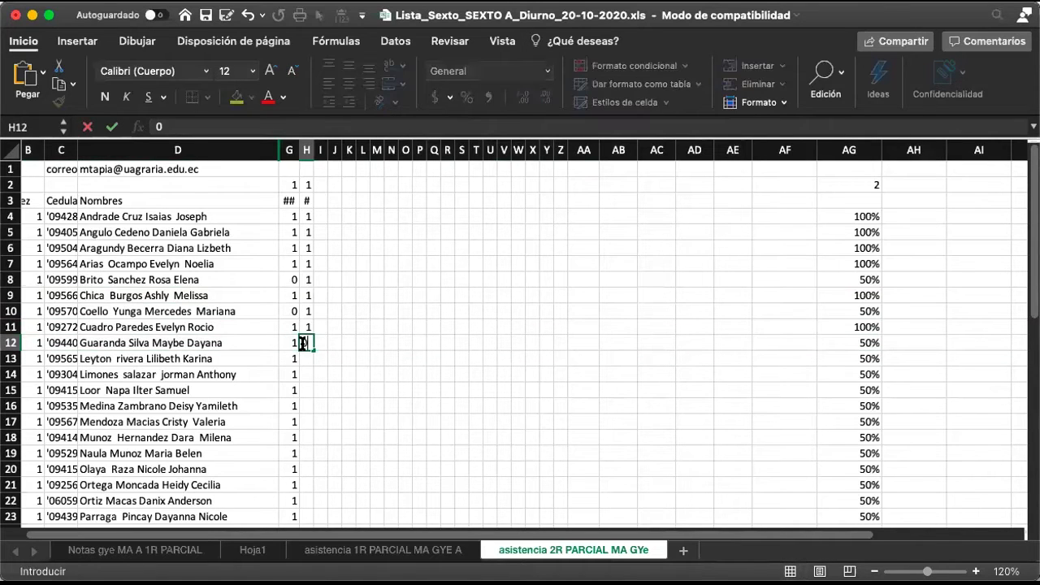
key("Return")
key("shift+space")
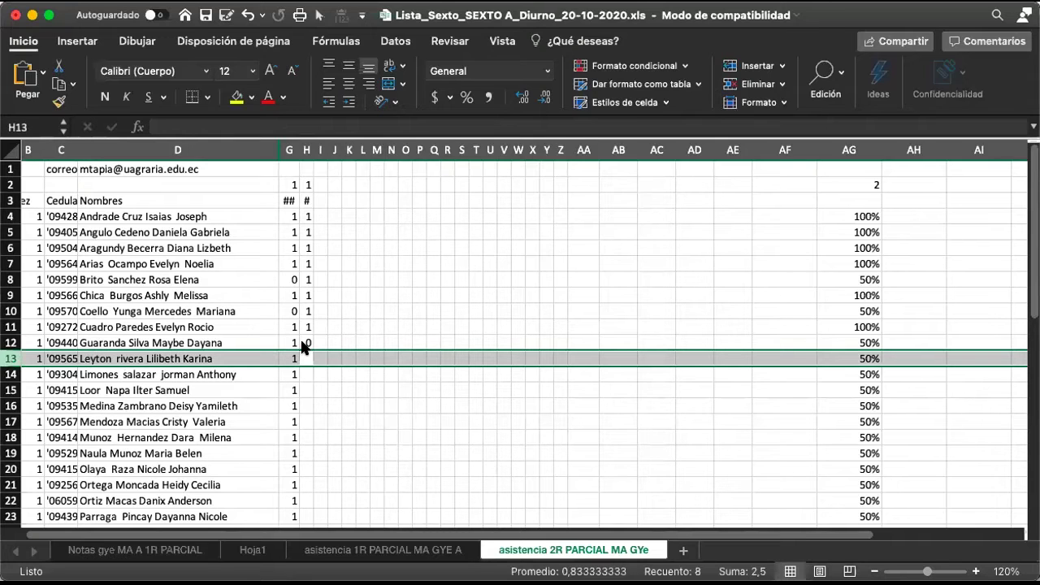
type("1")
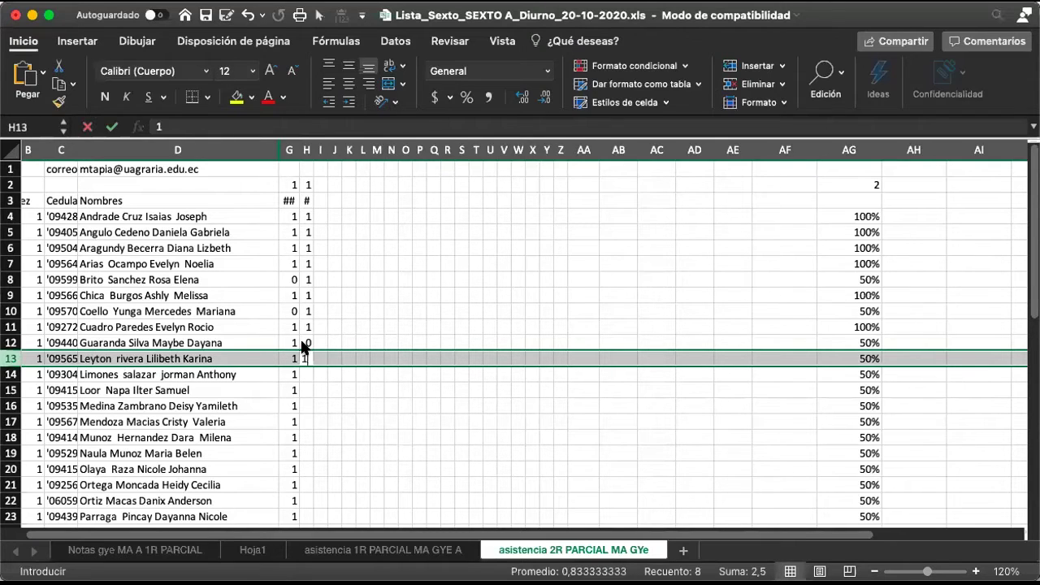
key("Return")
Enter attendance 0 in H14 and 1 in both H15 and H16.
key("shift+space")
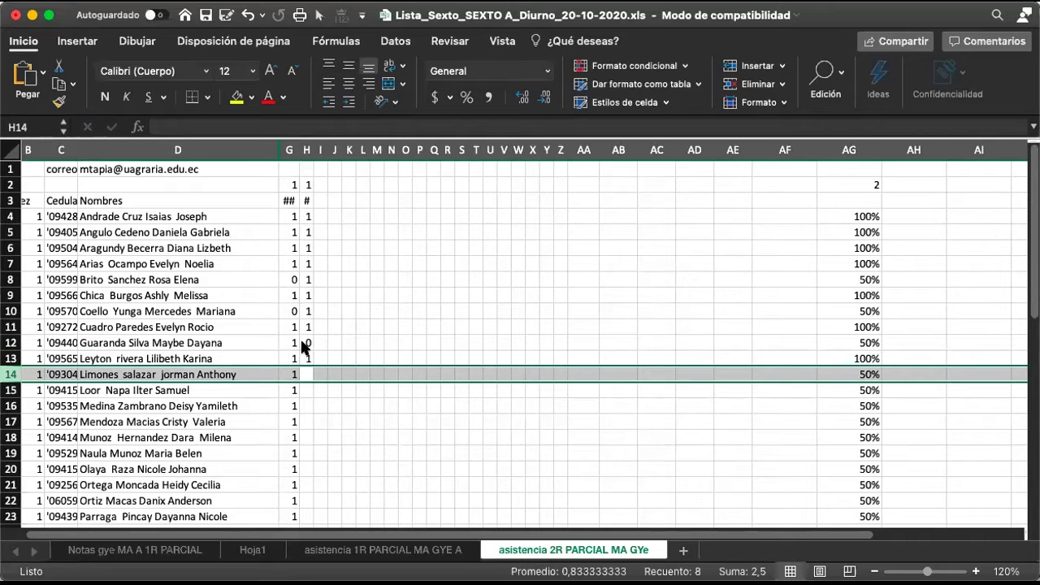
type("0")
key("Return")
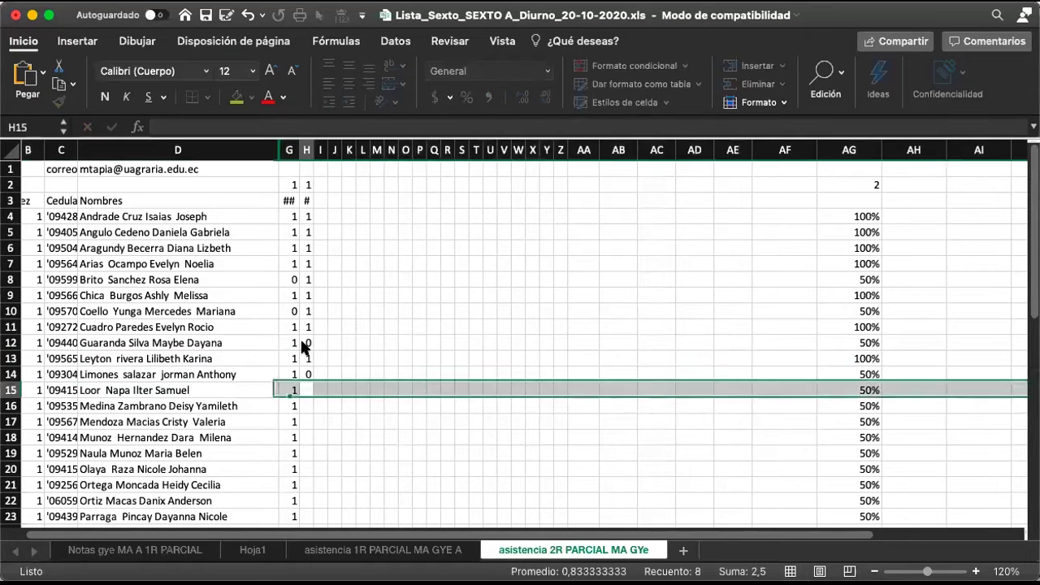
key("shift+space")
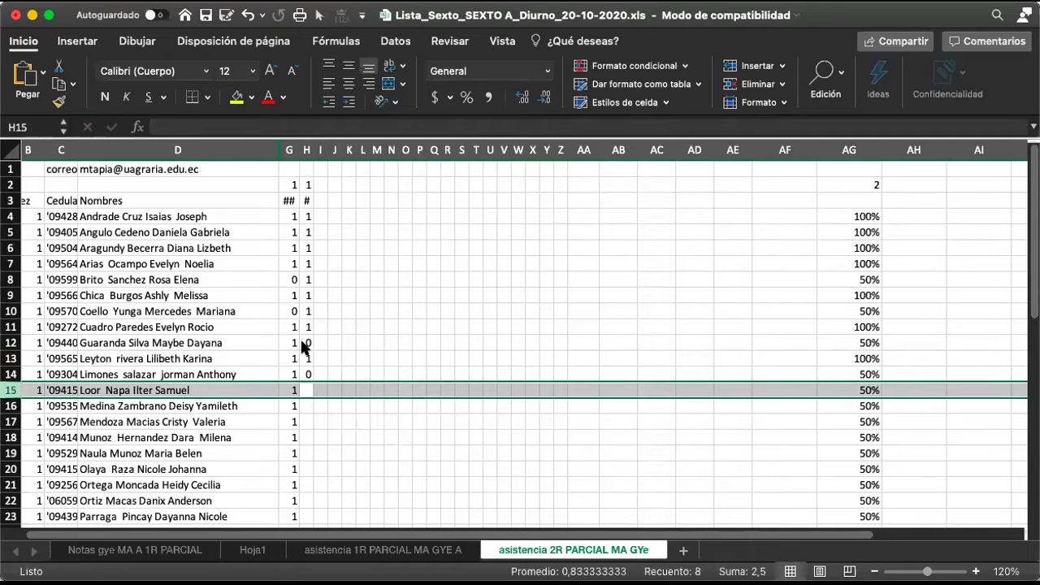
type("1")
key("Return")
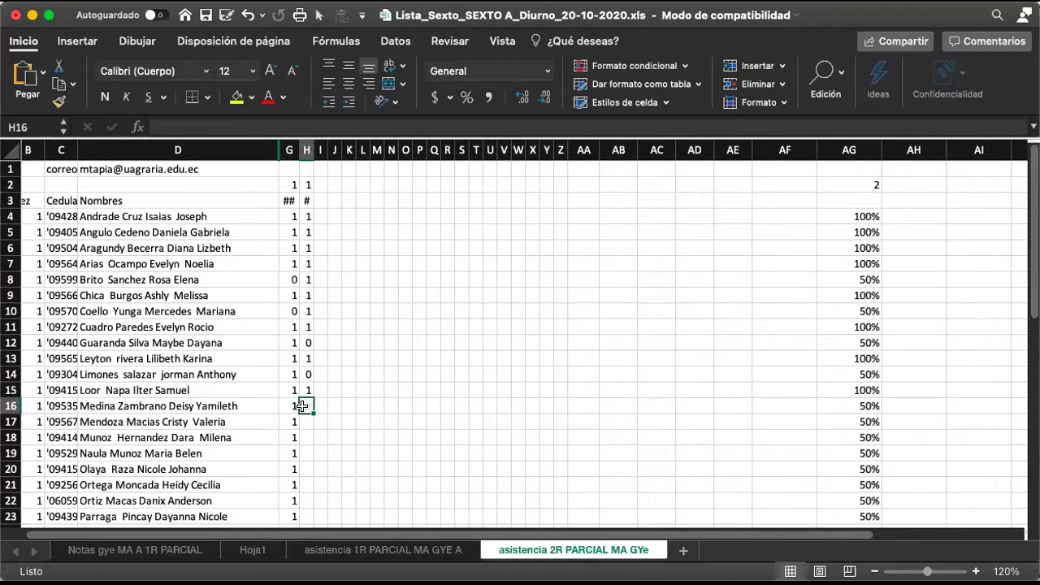
key("shift+space")
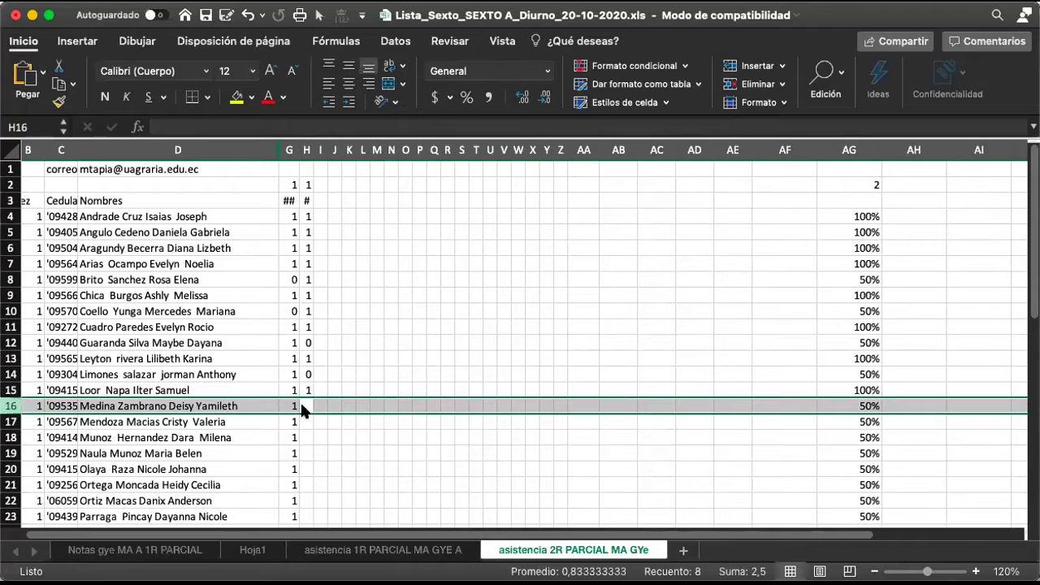
type("1")
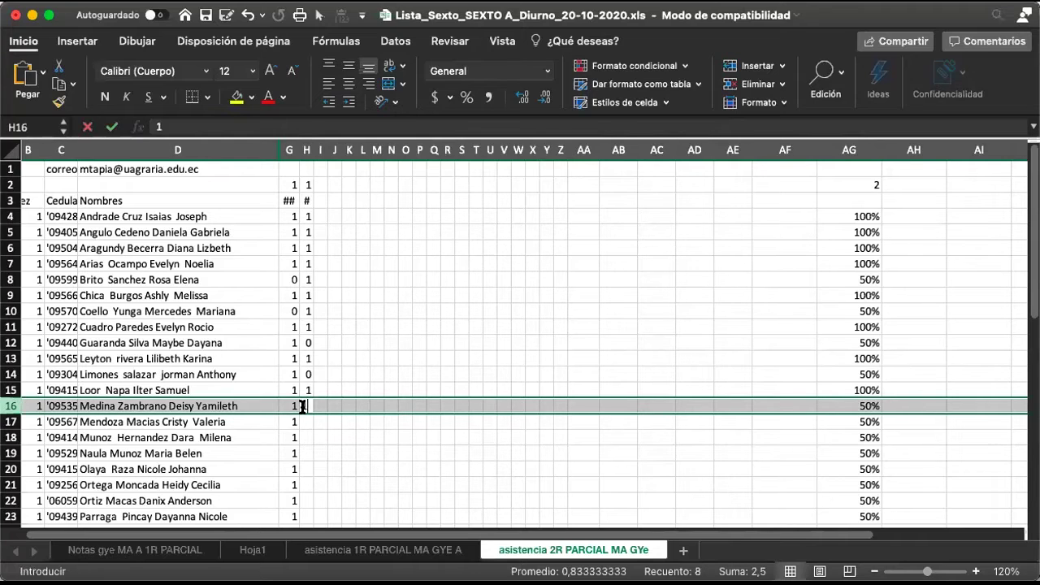
key("Return")
Correct the attendance of the student in row 14 by setting H14 to 1.
key("shift+space")
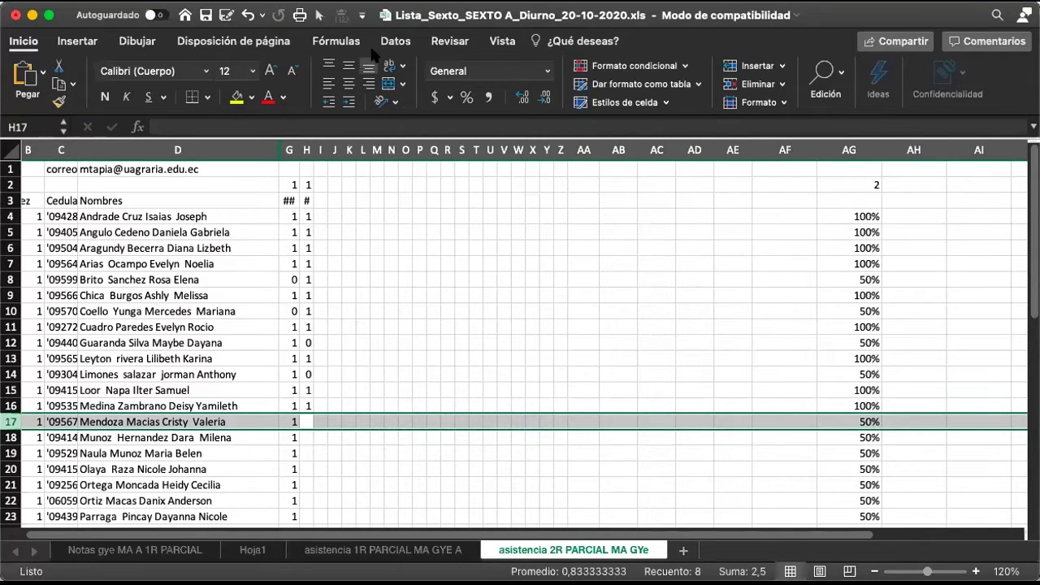
left_click(307, 373)
left_click(303, 388)
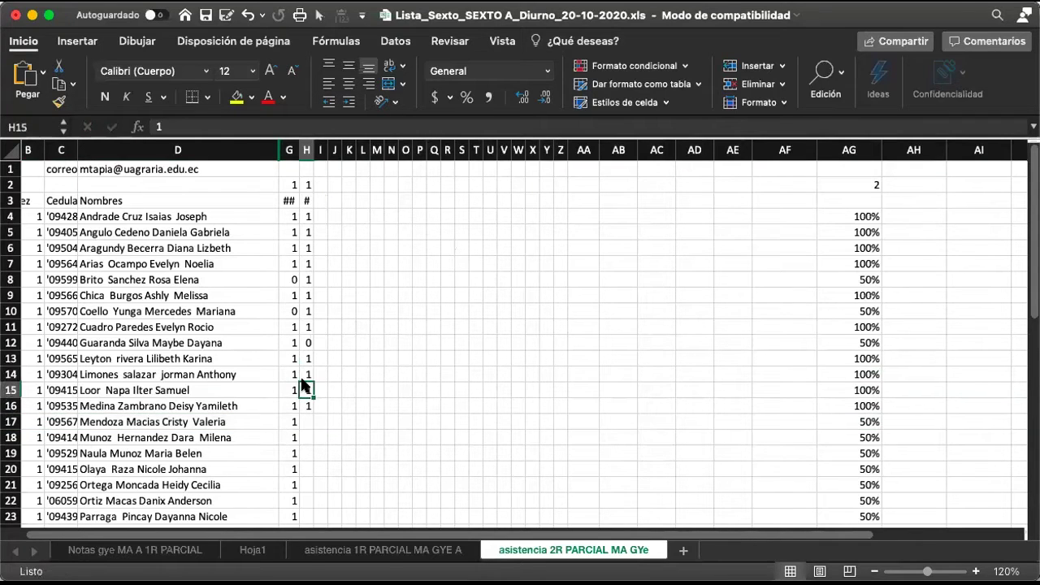
key("Delete")
key("Down")
key("Down")
key("shift+space")
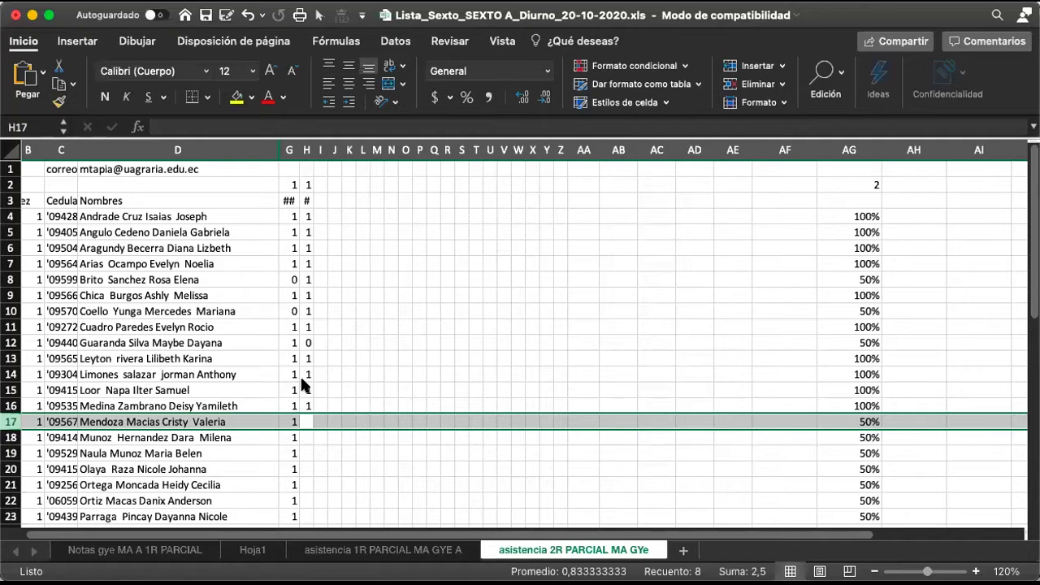
key("Down")
key("Down")
key("Down")
key("Down")
key("Down")
key("Down")
key("Down")
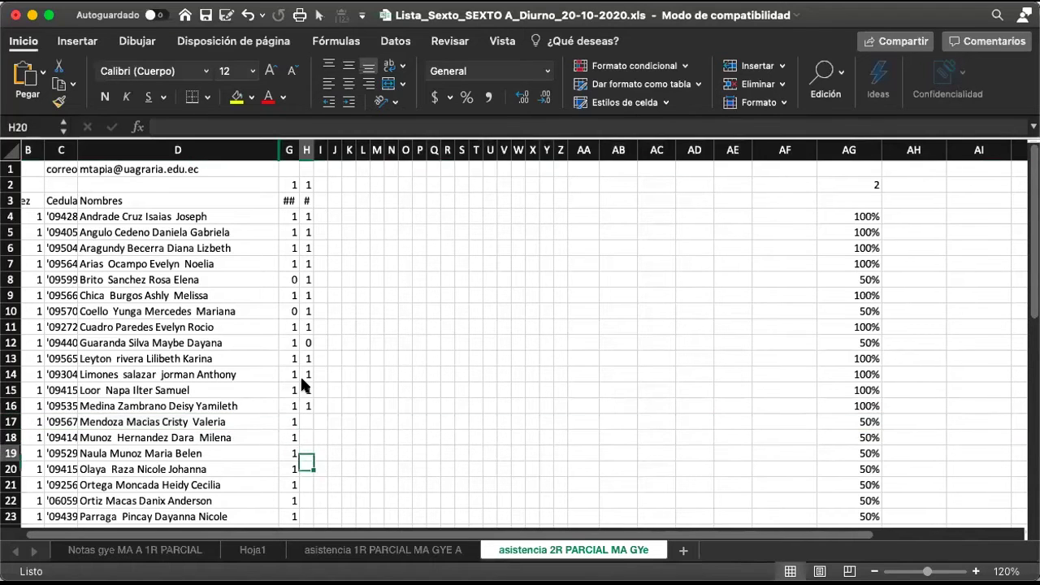
key("Up")
key("Up")
key("Up")
key("Up")
key("Up")
key("Up")
key("Up")
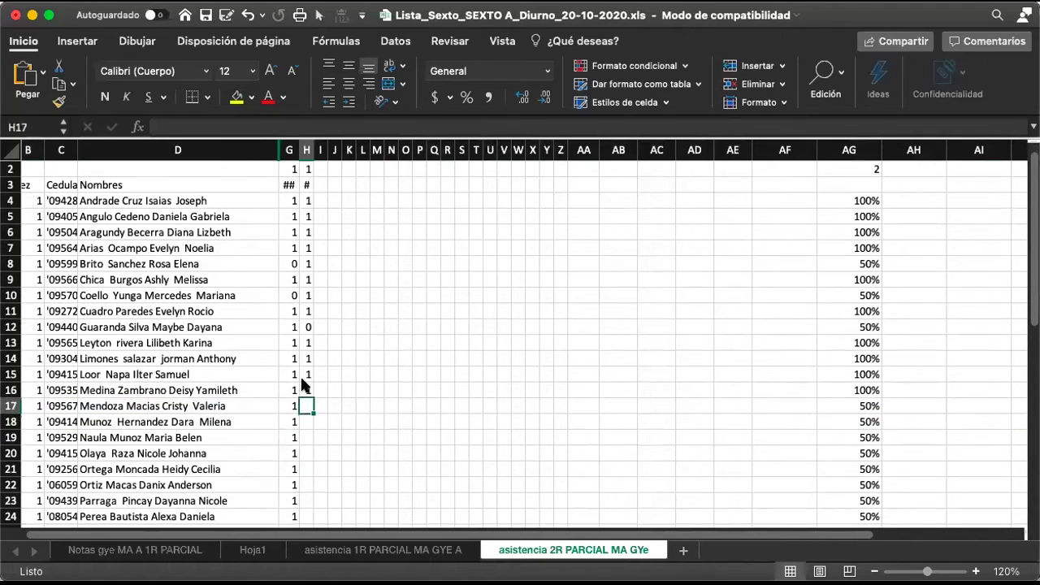
Mark the student in row 17 absent by entering 0 in H17.
key("shift+space")
type("0")
key("Return")
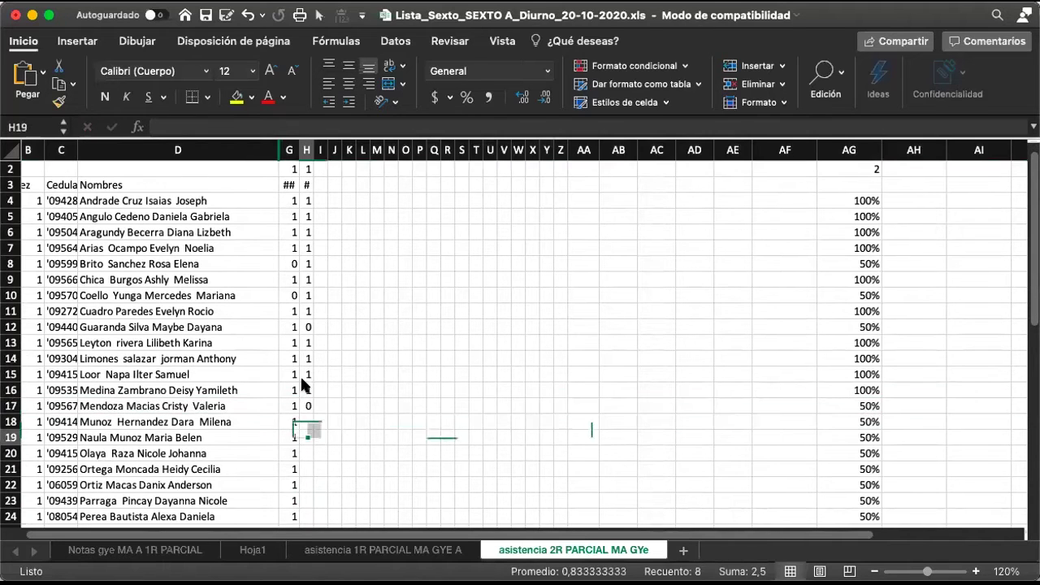
key("Up")
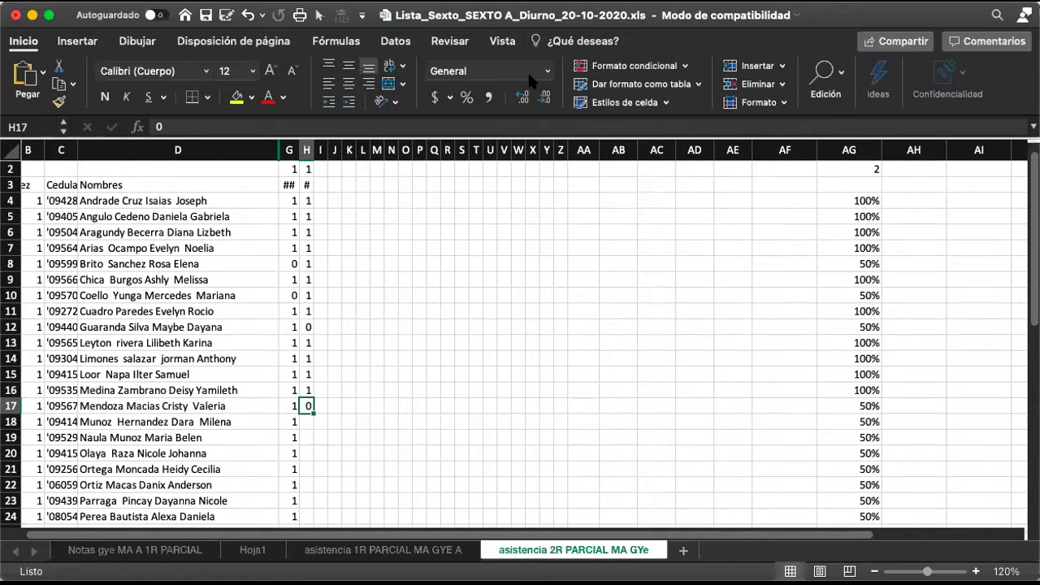
Correct the attendance in H17 to 1 and mark the student in row 18 absent with 0 in H18.
type("1")
key("Return")
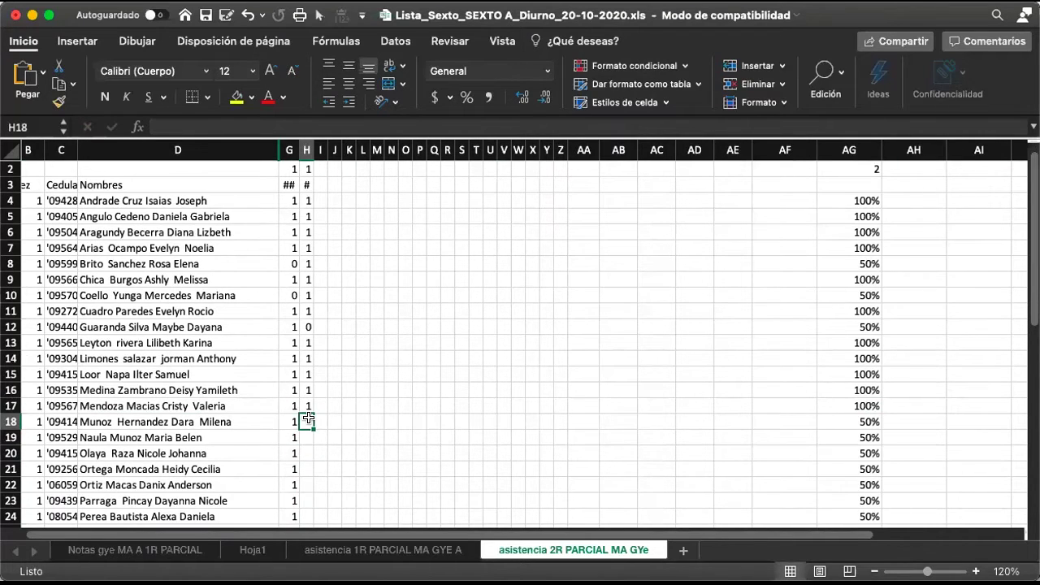
key("shift+space")
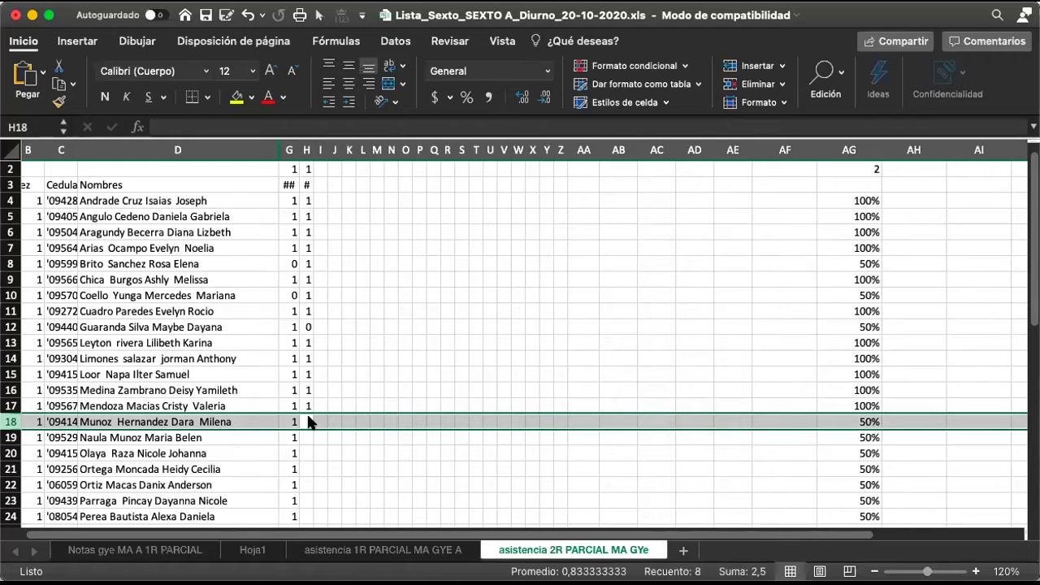
type("1")
key("Down")
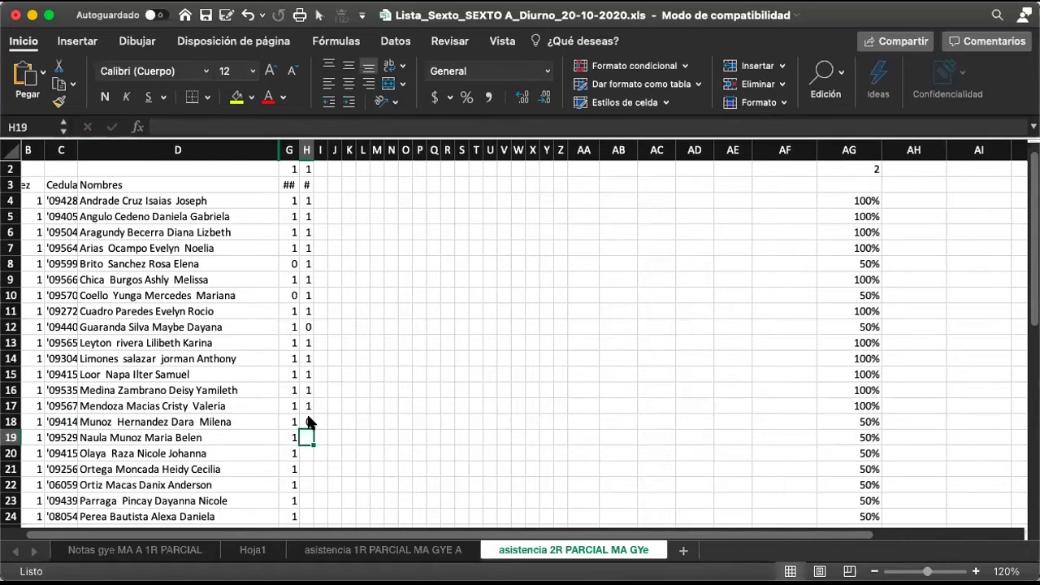
Mark the students in rows 19 to 21 present by entering 1 in H19, H20 and H21.
key("shift+space")
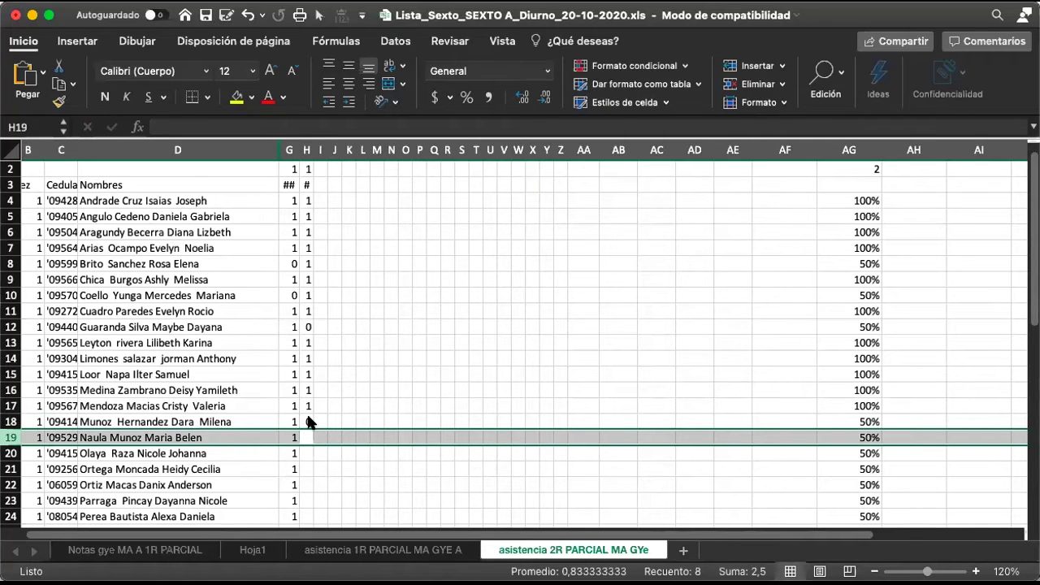
type("1")
key("Down")
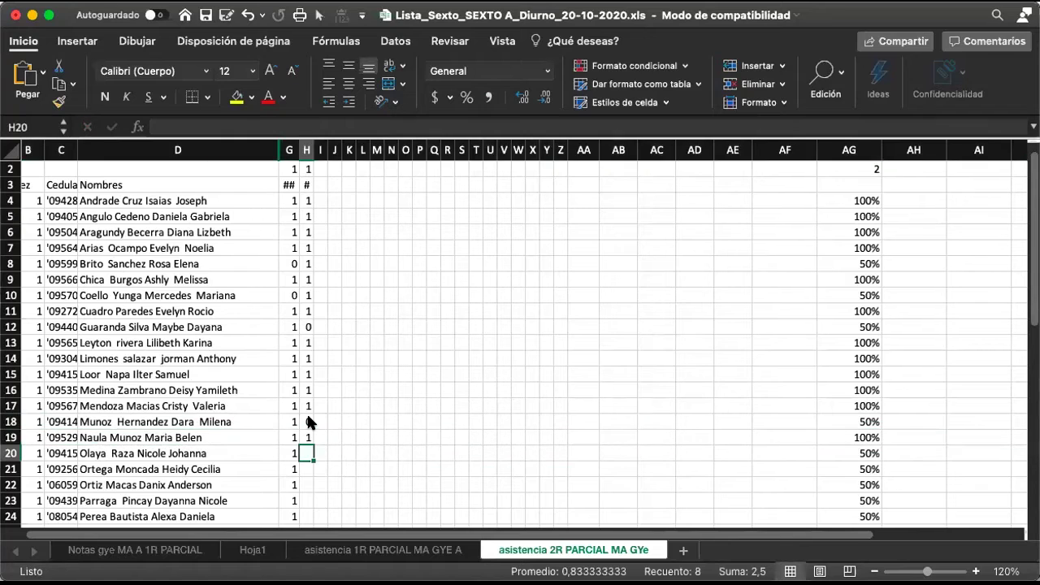
key("shift+space")
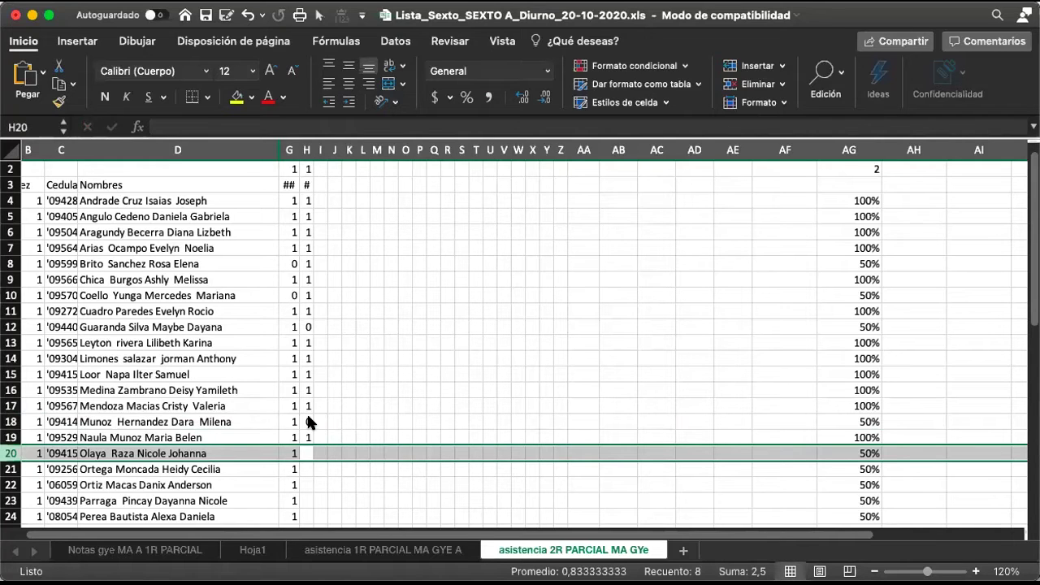
type("1")
key("Down")
key("shift+space")
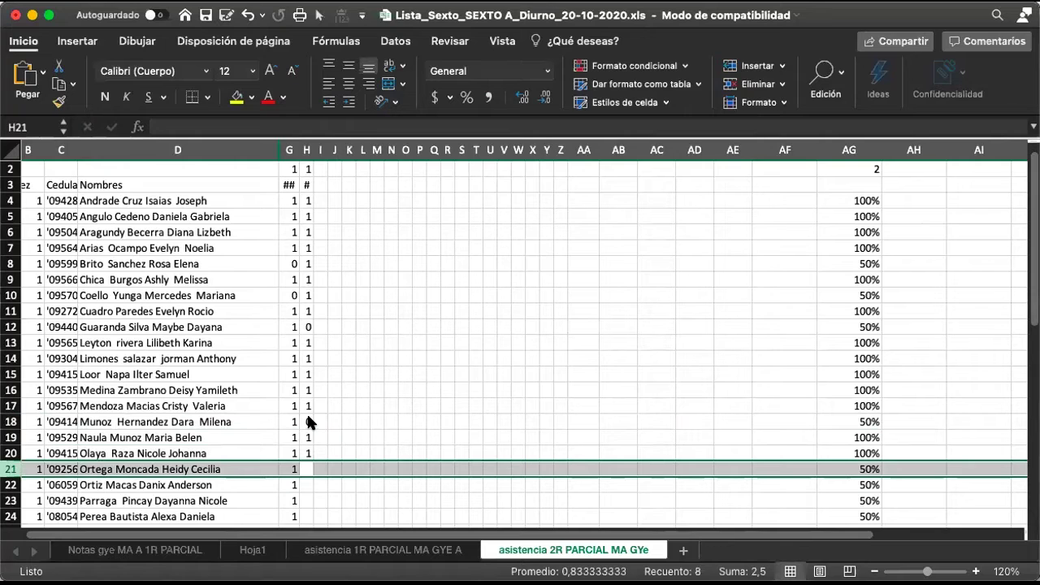
type("1")
key("Down")
Record attendance 1 in H22, H23 and H24 for the students in rows 22 to 24.
key("shift+space")
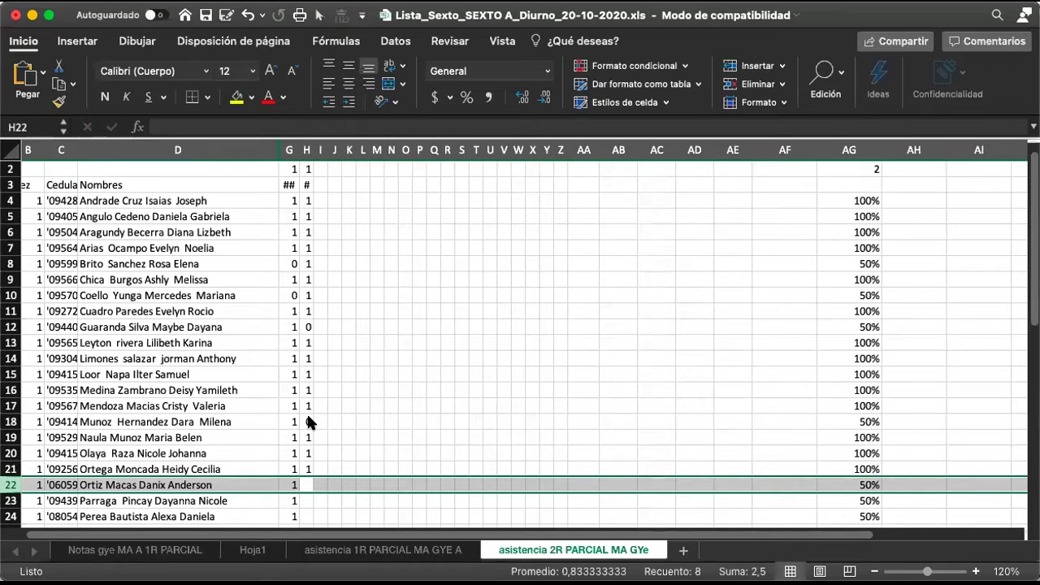
type("1")
key("Down")
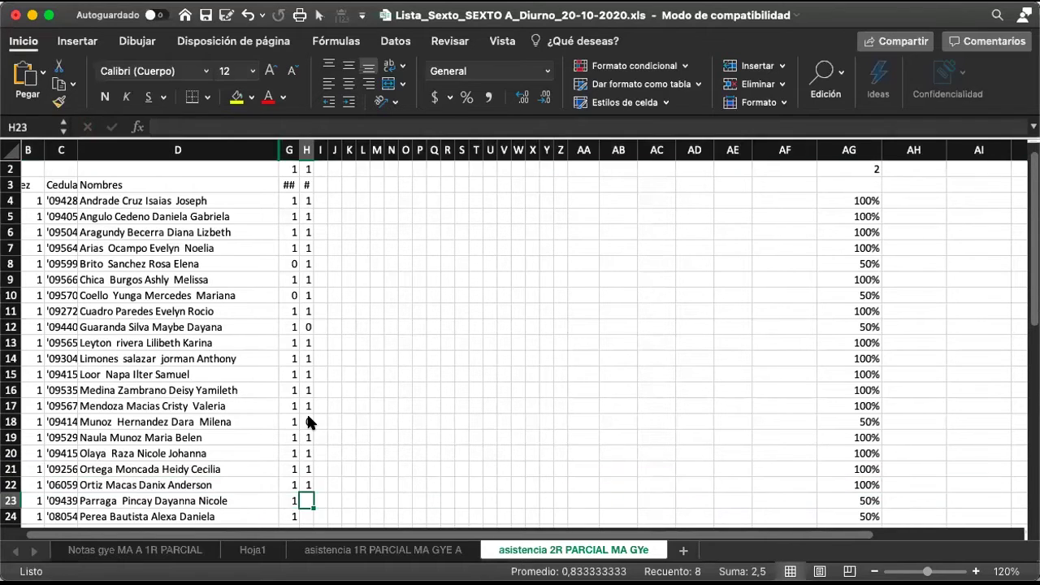
key("shift+space")
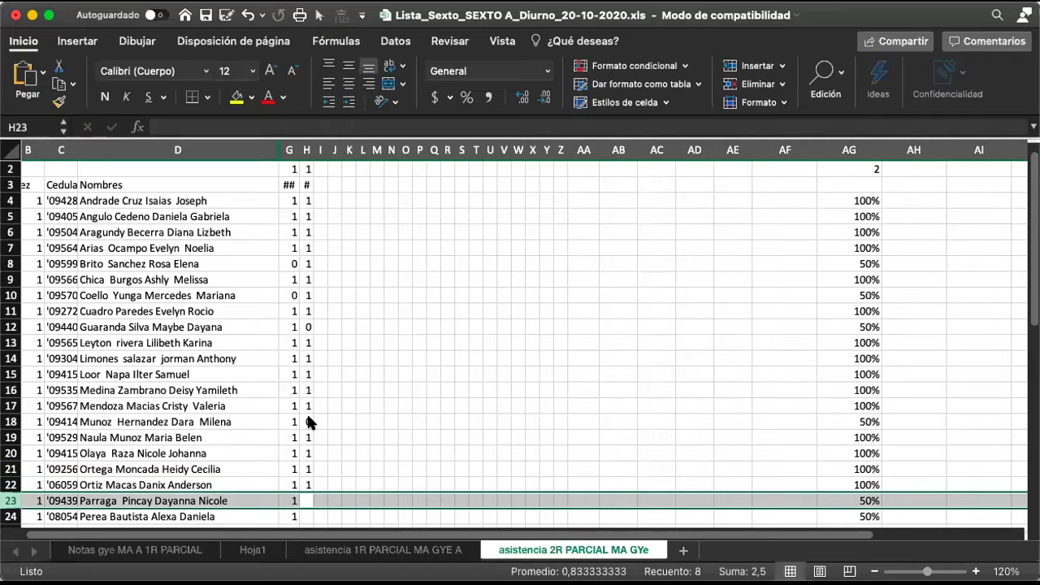
type("1")
key("Down")
key("shift+space")
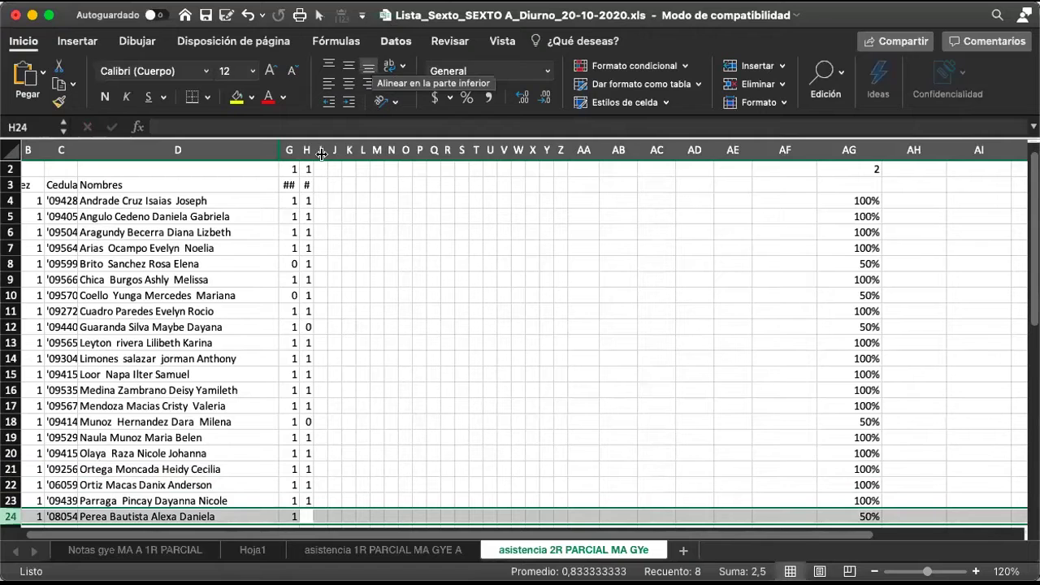
left_click(307, 516)
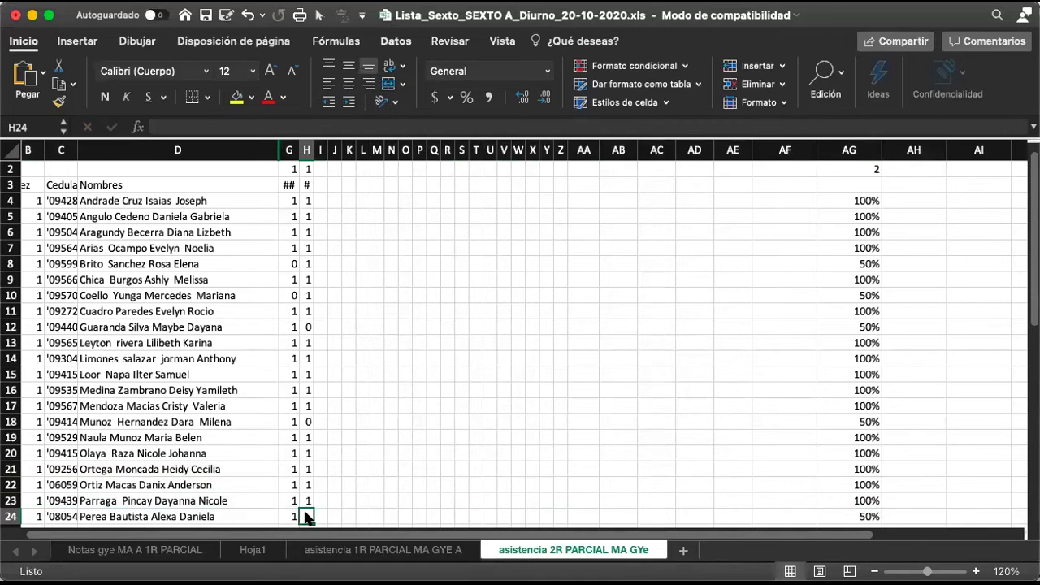
key("Down")
Mark the student in row 25 absent by entering 0 in H25.
key("shift+space")
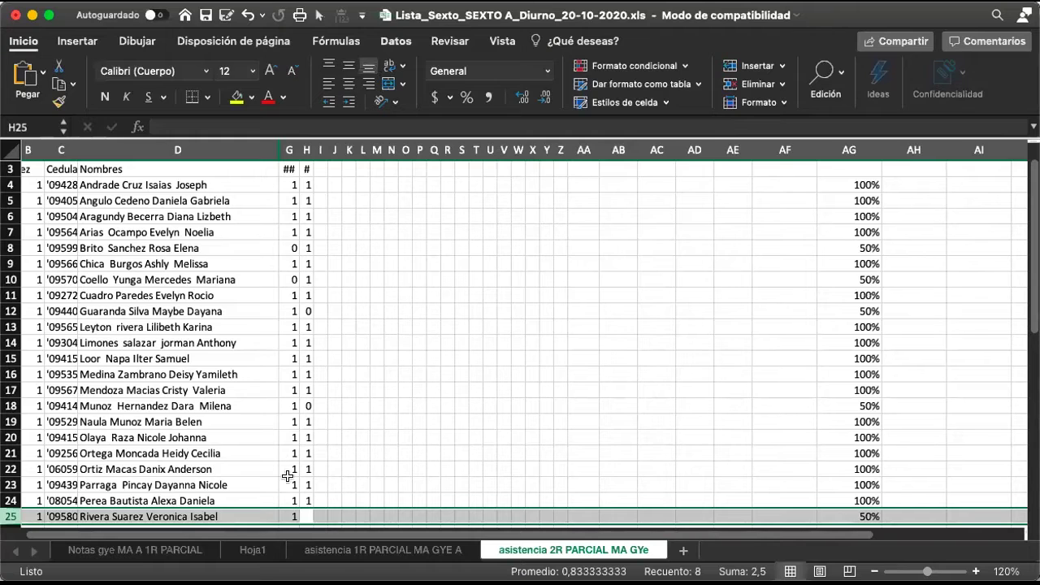
left_click(306, 515)
type("0")
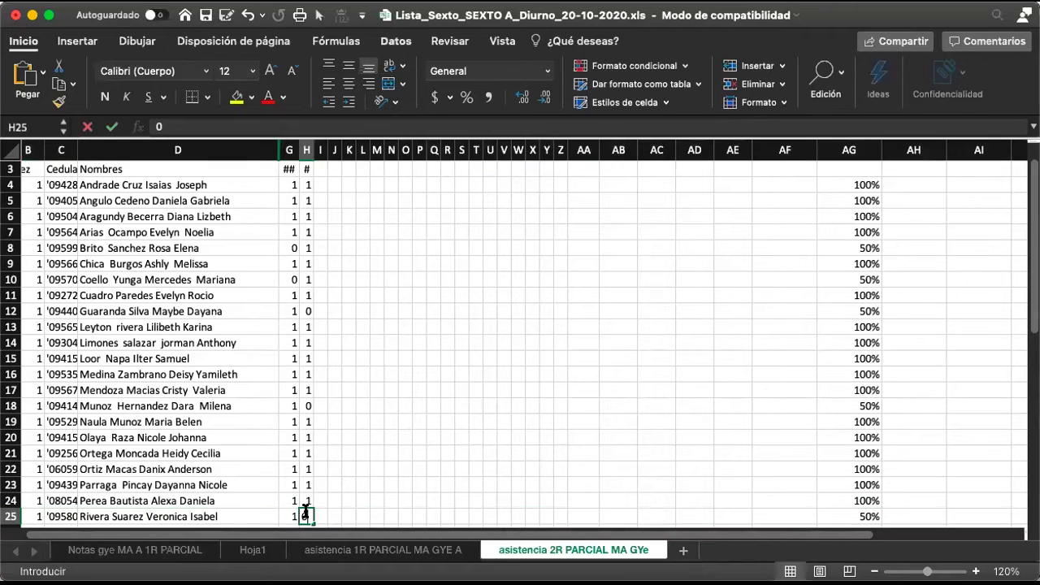
key("Return")
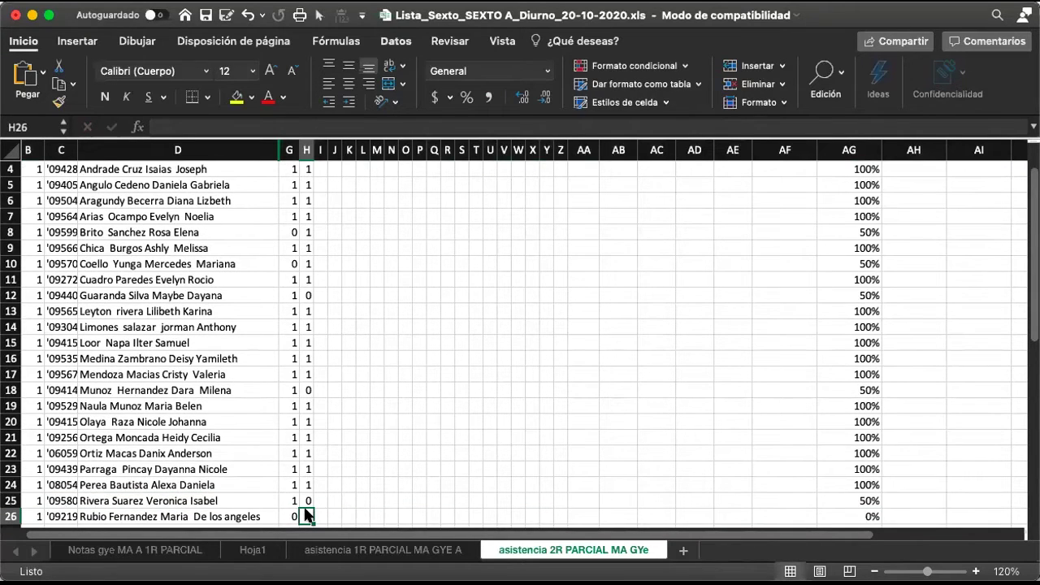
Set the attendance of the student in row 25 to present by entering 1 in H25.
key("Up")
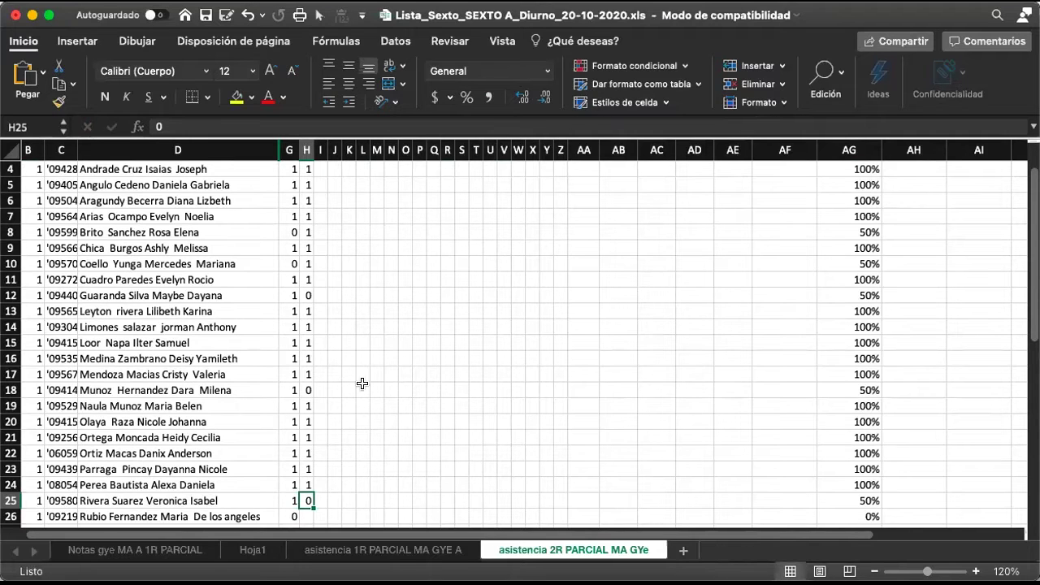
type("1")
key("Return")
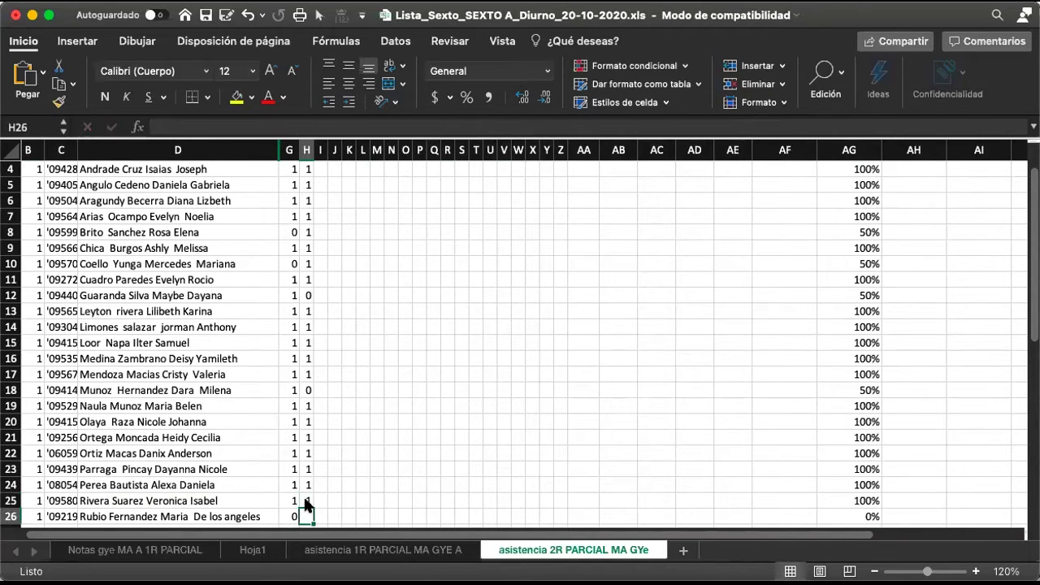
Enter attendance 1 in H26, H27 and H28 for the students in rows 26 to 28.
key("shift+space")
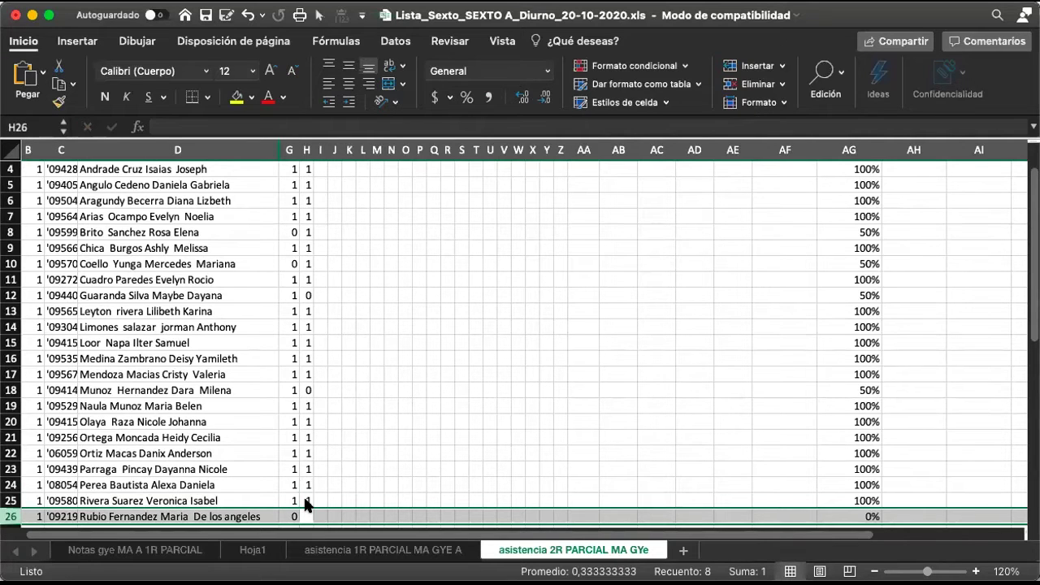
type("1")
key("Return")
key("shift+space")
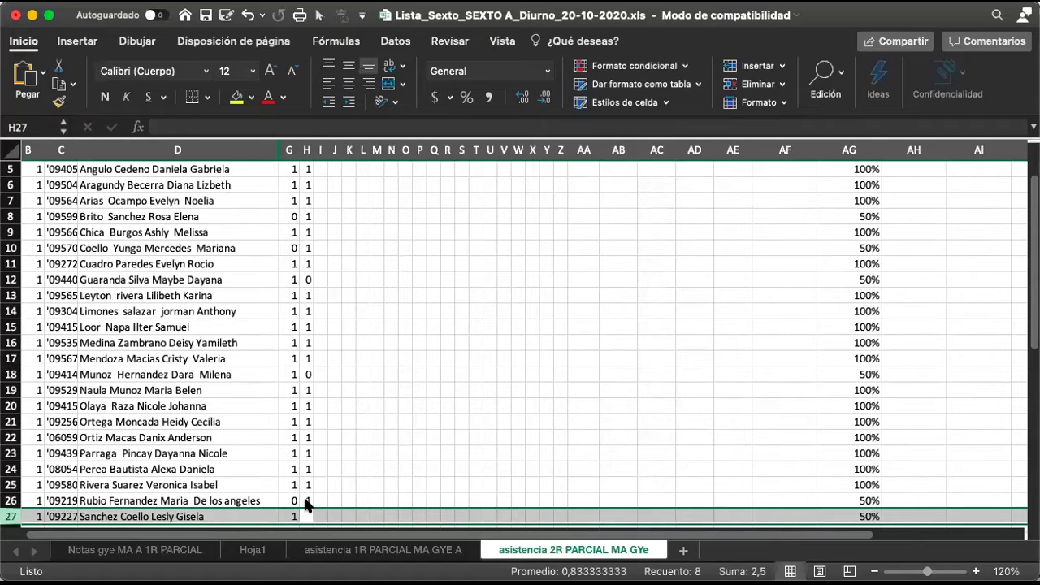
type("1")
key("Return")
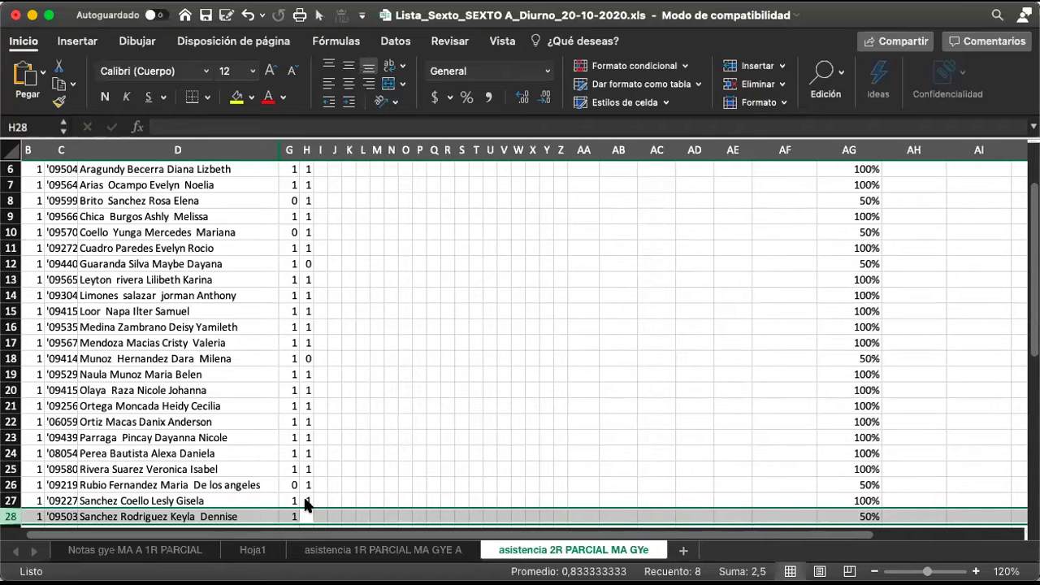
type("1")
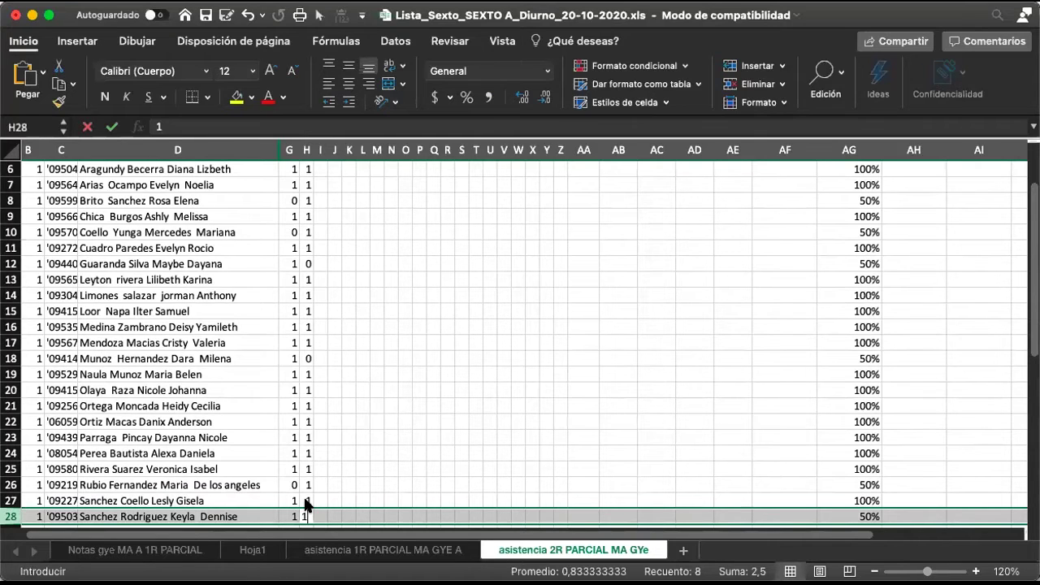
key("Return")
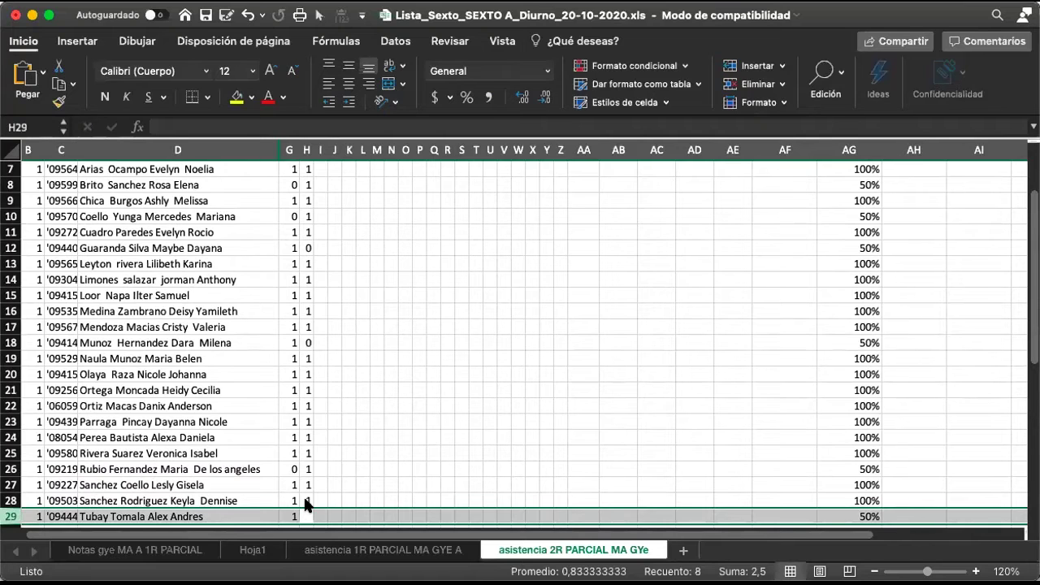
Mark the students in rows 29 to 31 present with 1 in H29, H30 and H31.
type("1")
key("Return")
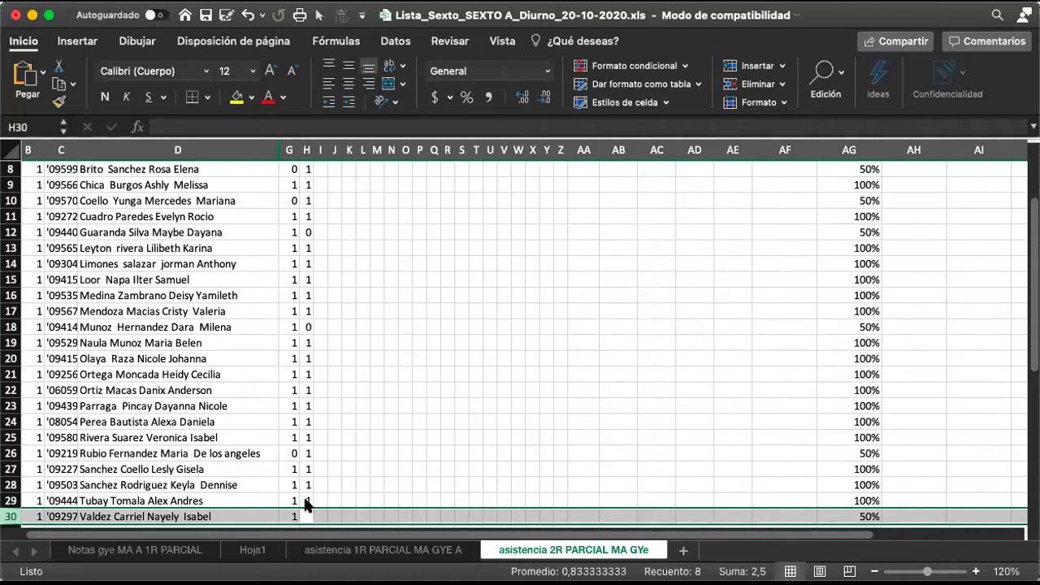
type("1")
key("Return")
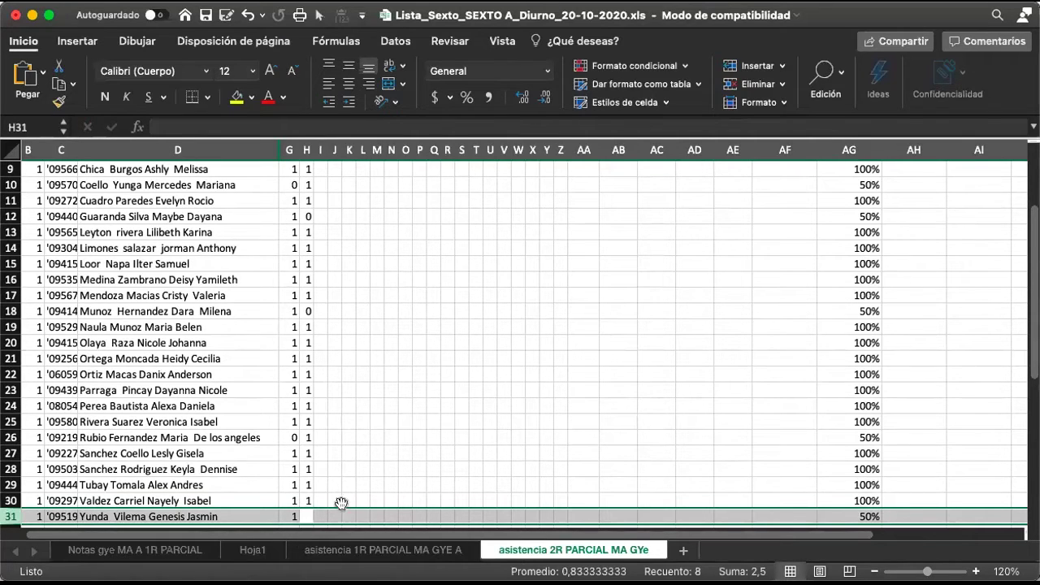
left_click(307, 517)
type("1")
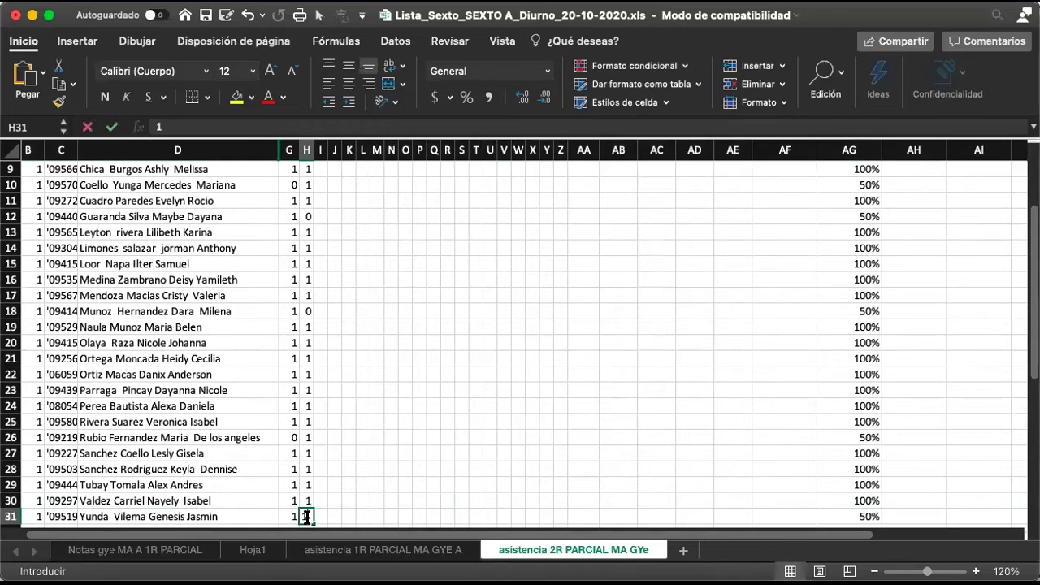
key("Return")
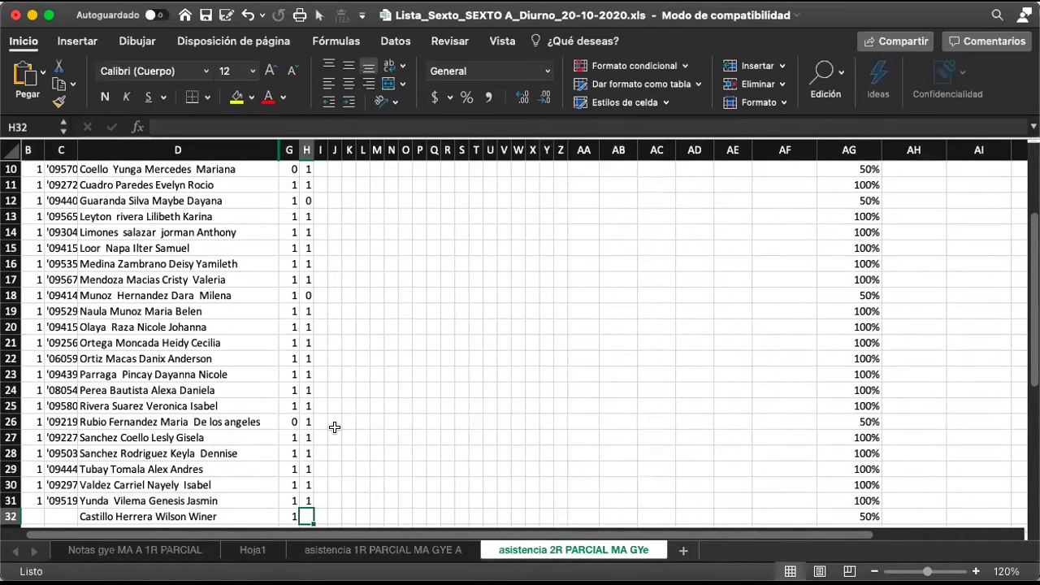
Mark the last student on the list absent by entering 0 in H32.
scroll(335, 426, "down", 3)
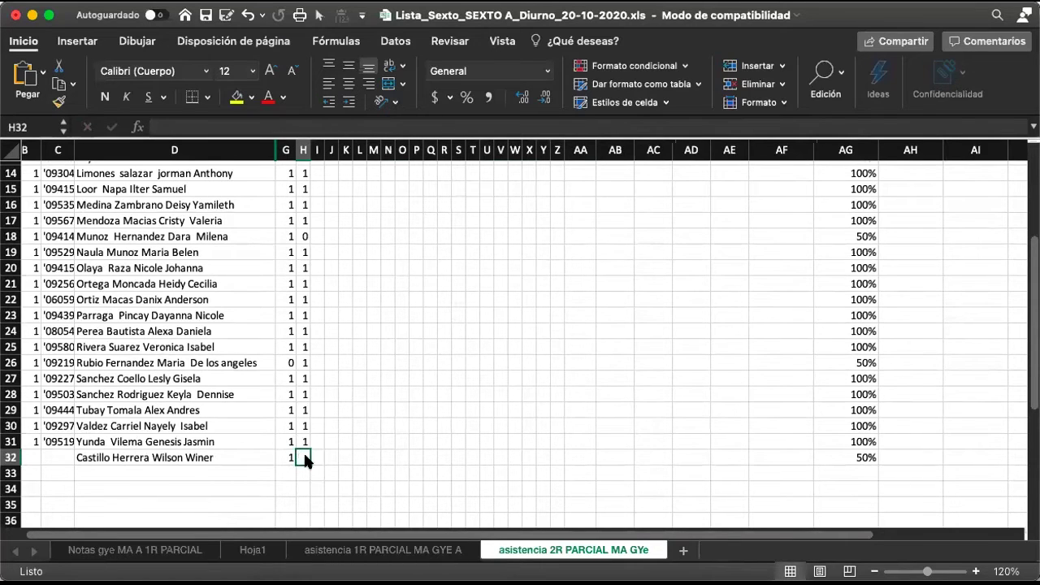
type("0")
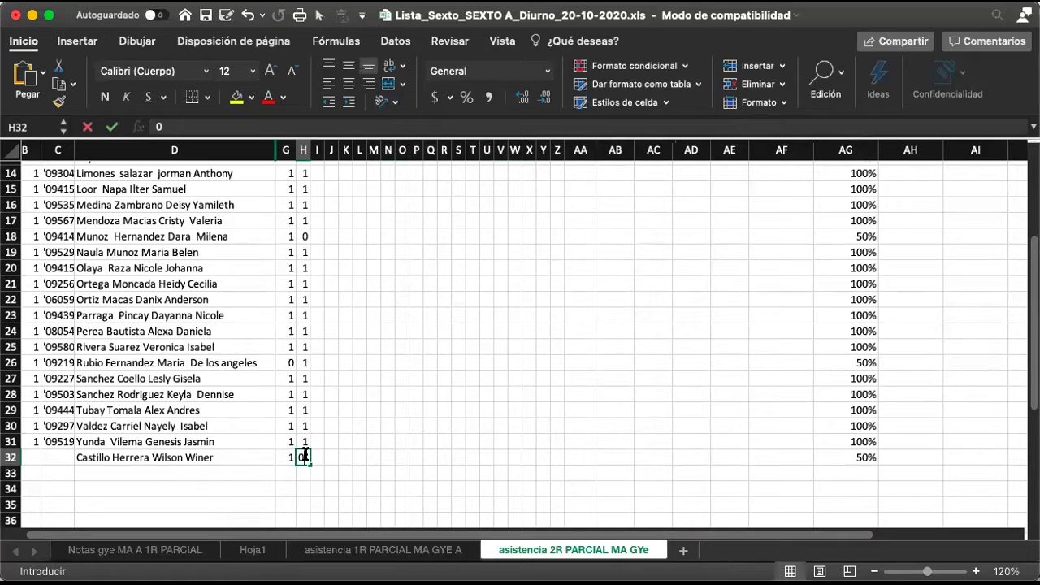
key("Up")
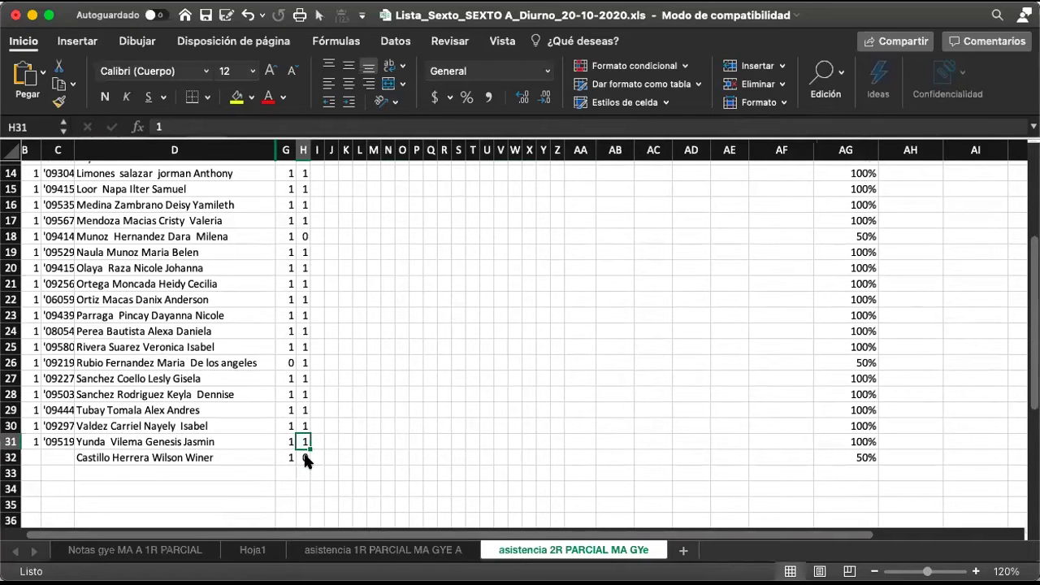
Set the attendance of the last listed student in H32 to 1.
left_click(345, 412)
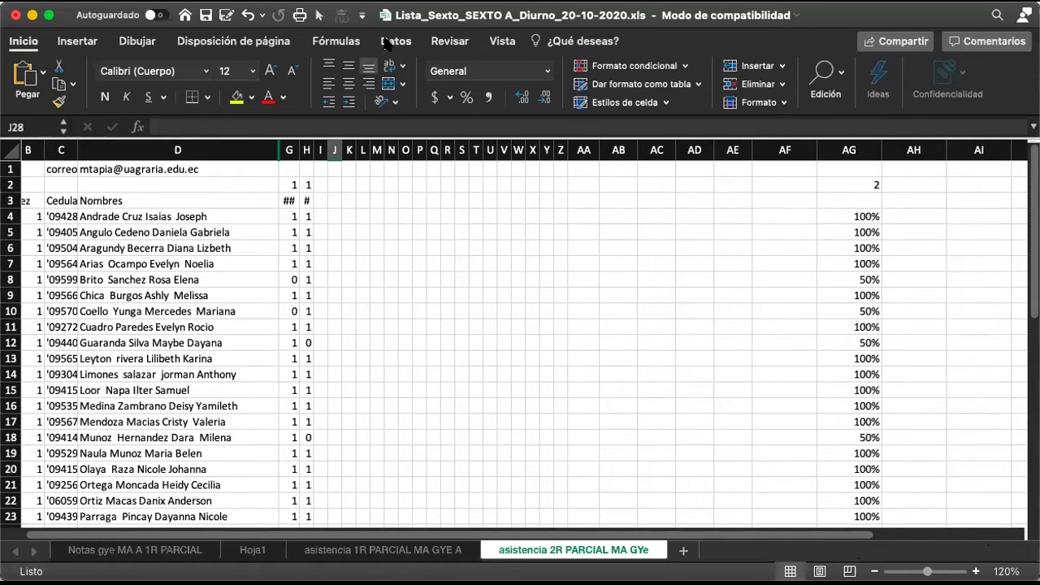
scroll(262, 394, "down", 5)
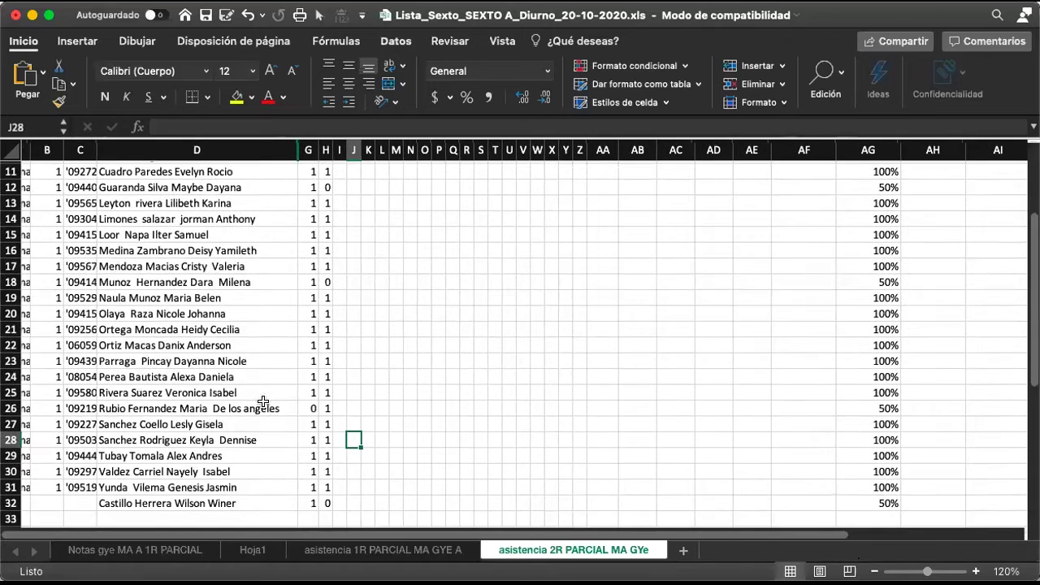
scroll(261, 395, "left", 1)
left_click(348, 456)
type("1")
Correct the attendance of the student in row 18 by setting H18 to 1.
scroll(420, 376, "up", 5)
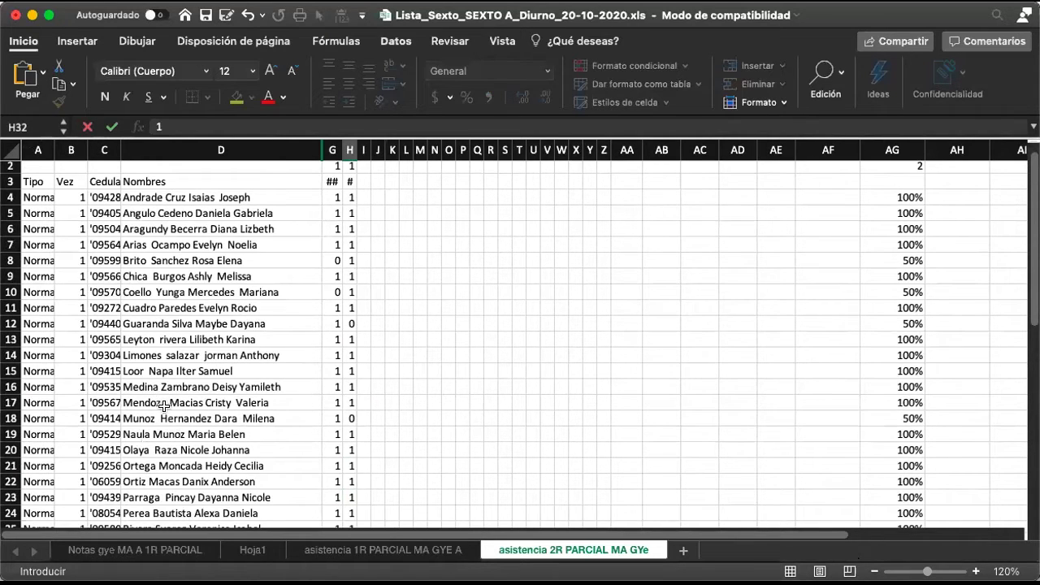
left_click(351, 418)
type("1")
key("Return")
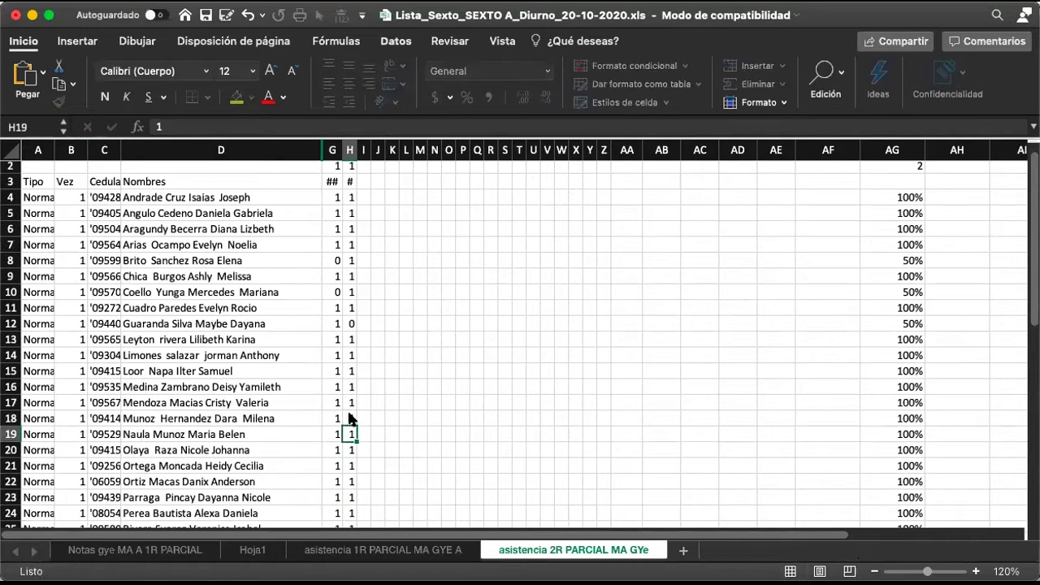
left_click(351, 419)
key("Return")
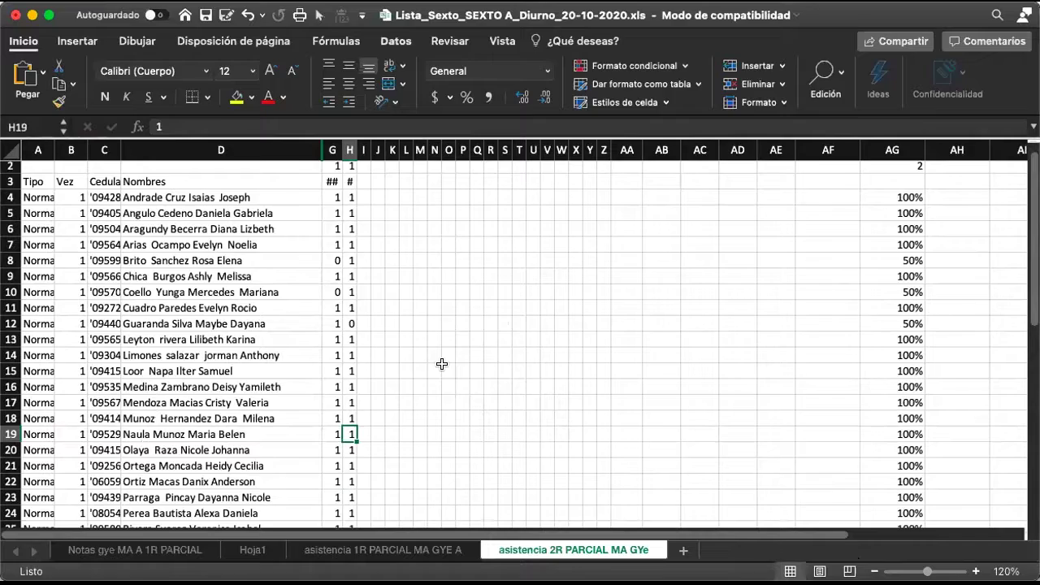
Switch to Edmodo and open the results of the GYE A Examen Primer Parcial MACROECONOMIA AVANZADA quiz.
key("super+Tab")
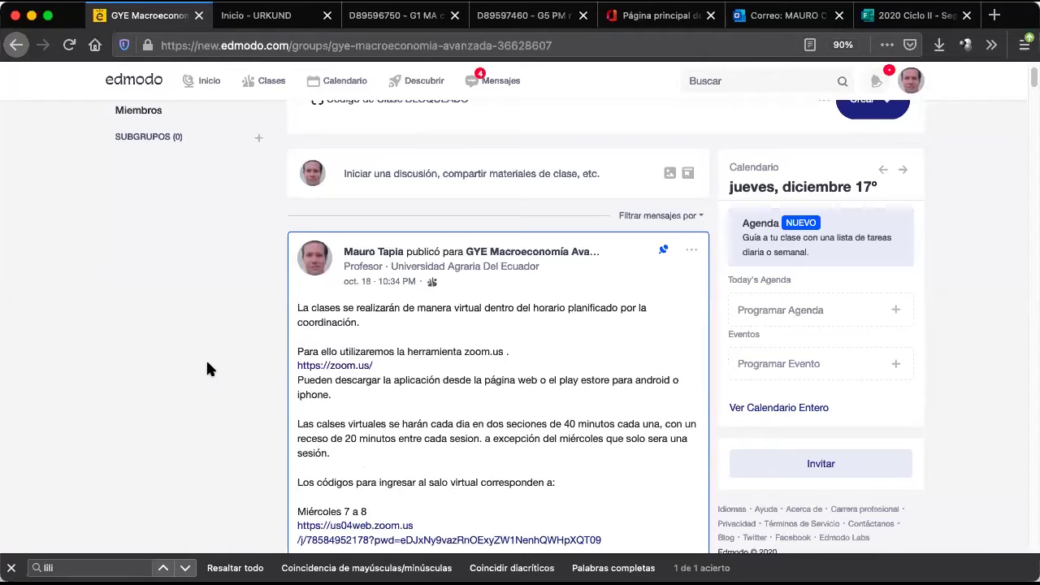
scroll(208, 402, "up", 3)
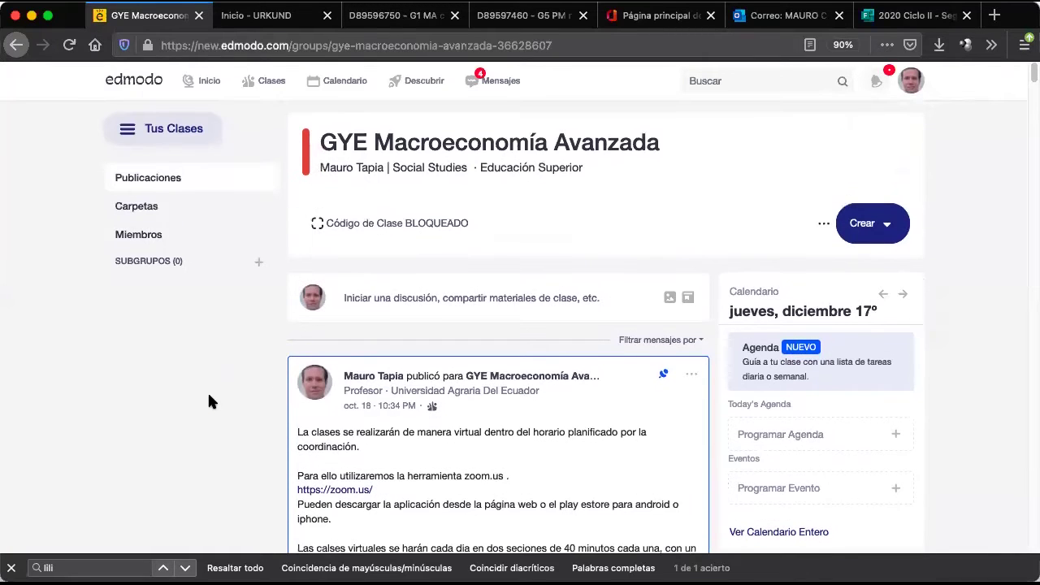
mouse_move(248, 82)
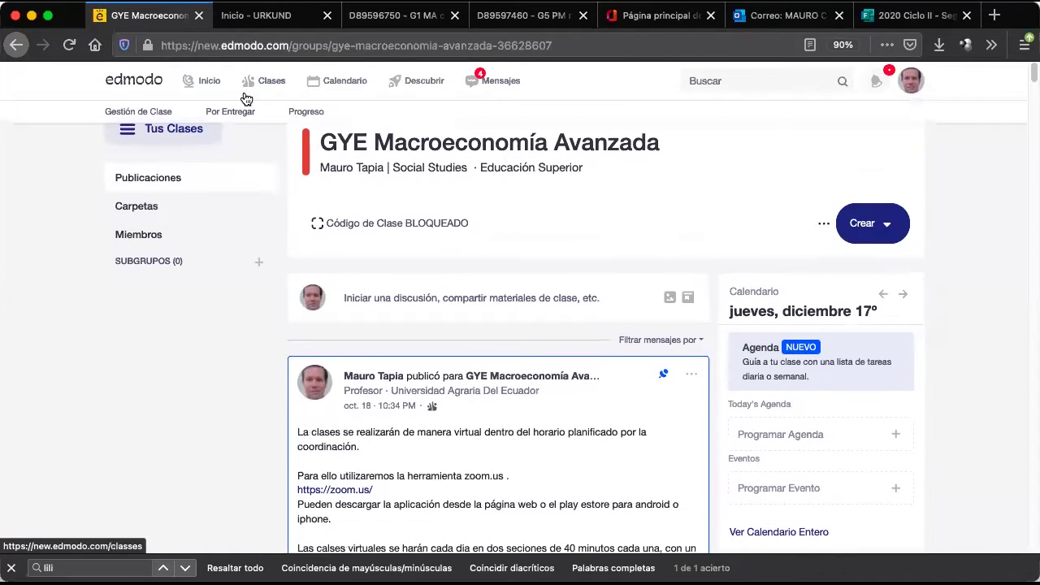
left_click(227, 119)
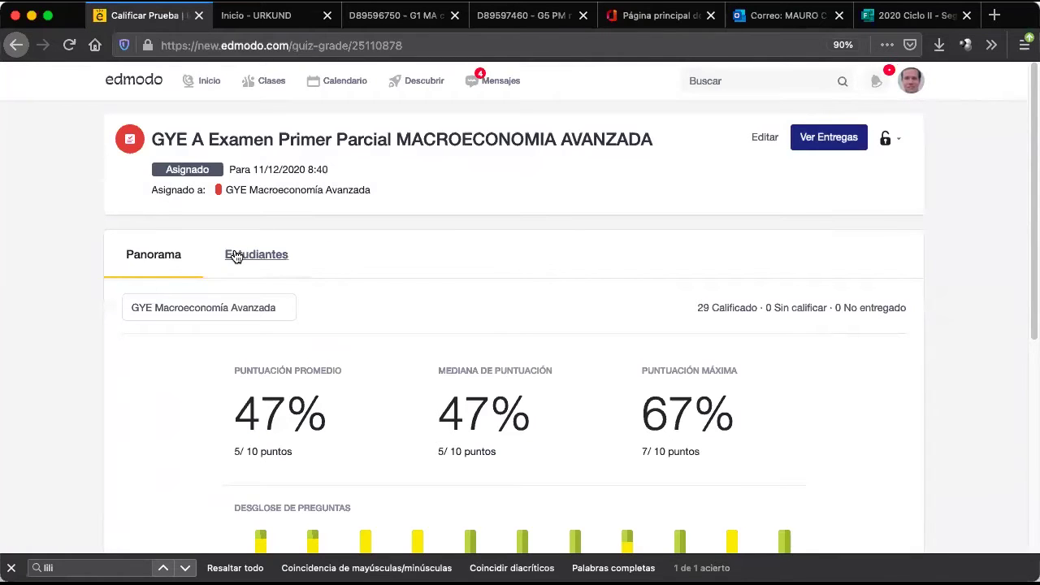
Open the quiz's student list and bring up the graded submission of the first student listed.
left_click(251, 253)
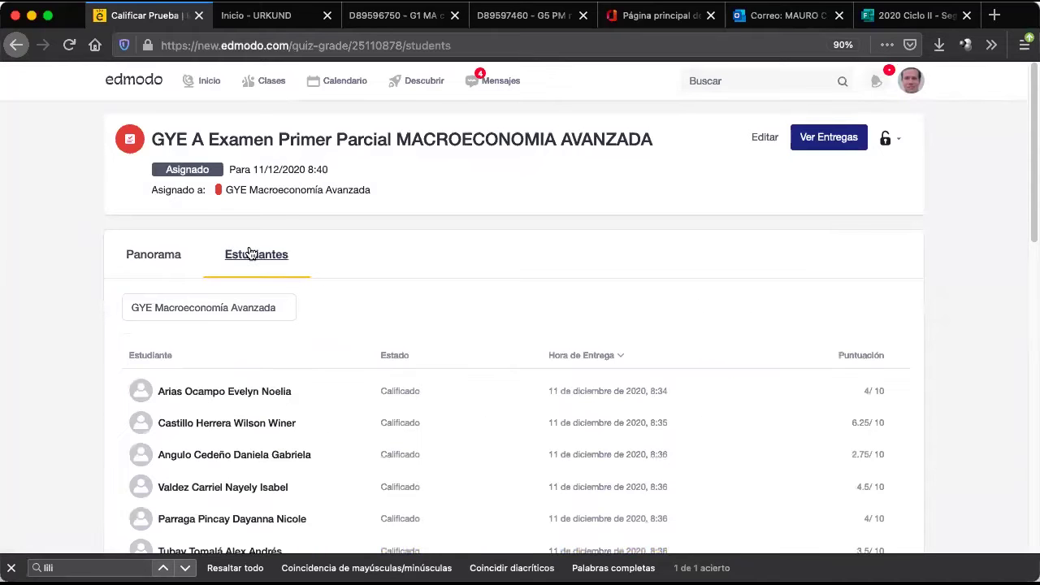
scroll(274, 366, "down", 2)
scroll(279, 366, "down", 4)
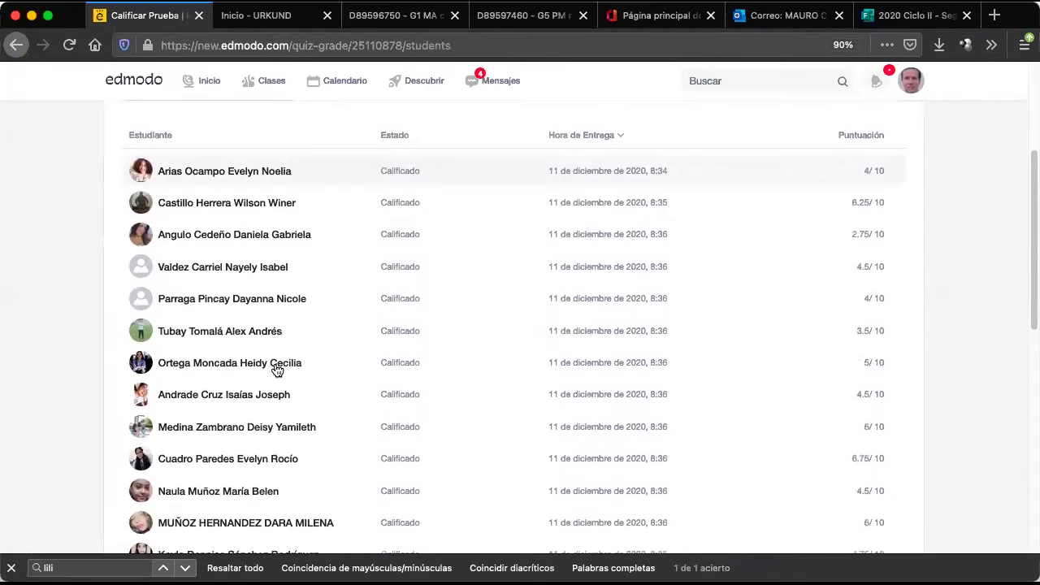
scroll(276, 367, "up", 6)
left_click(242, 388)
scroll(355, 397, "down", 4)
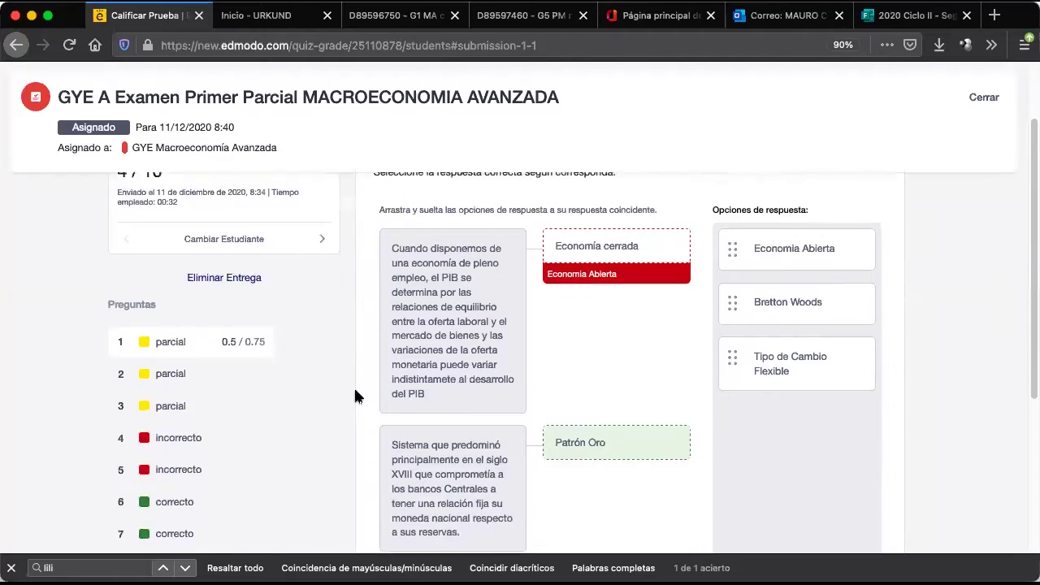
Open question 8 of the submission and examine its answer options on calculating the current account balance.
left_click(192, 463)
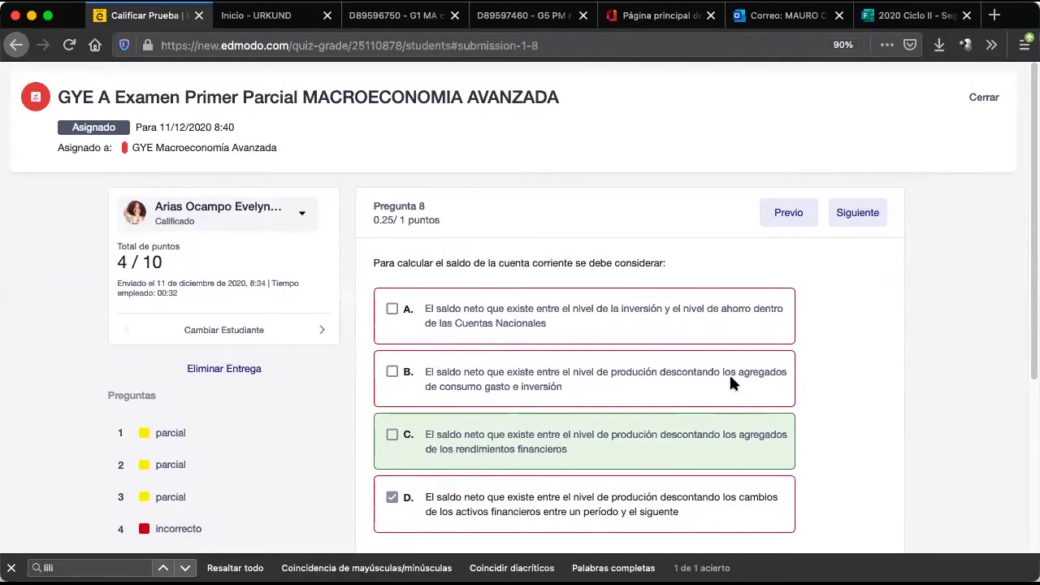
scroll(730, 378, "down", 2)
scroll(730, 378, "up", 2)
scroll(471, 456, "down", 2)
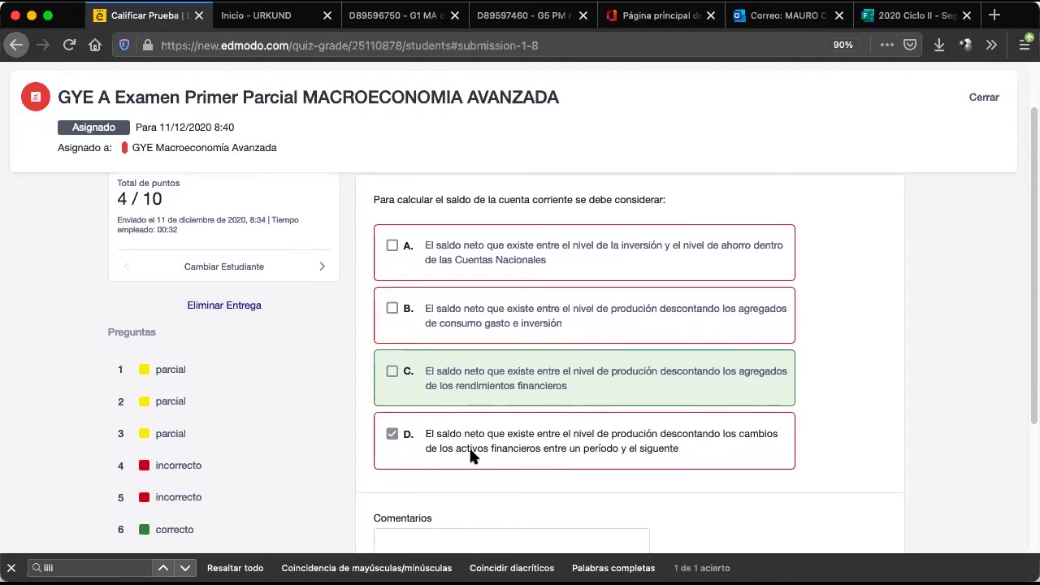
scroll(471, 457, "down", 1)
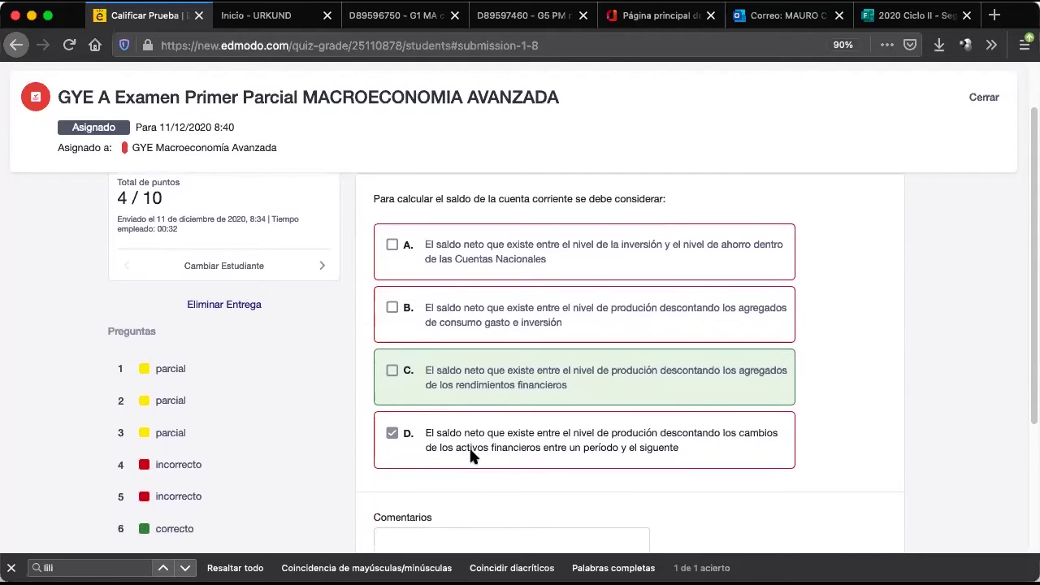
scroll(471, 457, "up", 1)
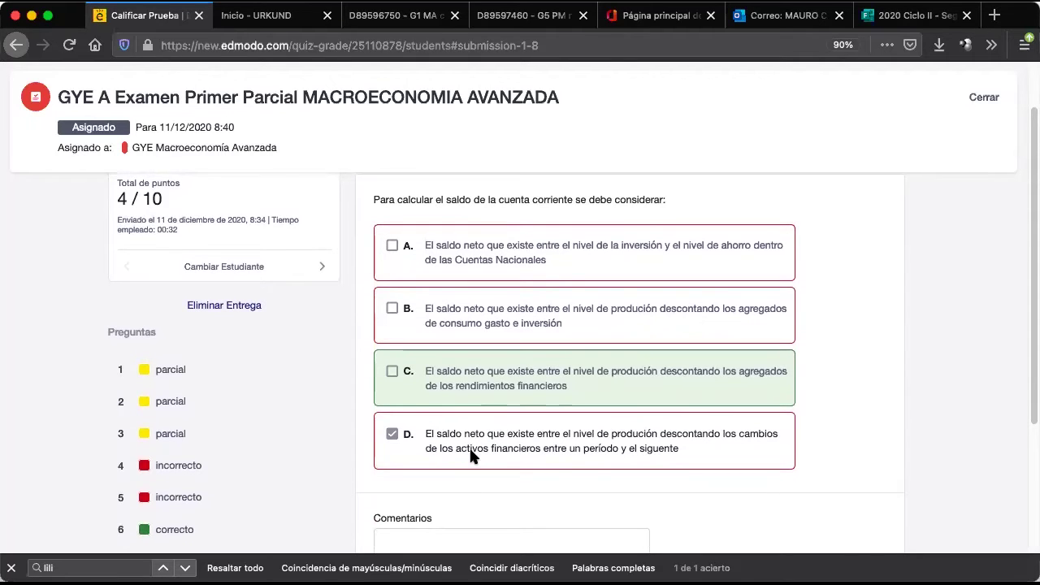
scroll(471, 457, "up", 1)
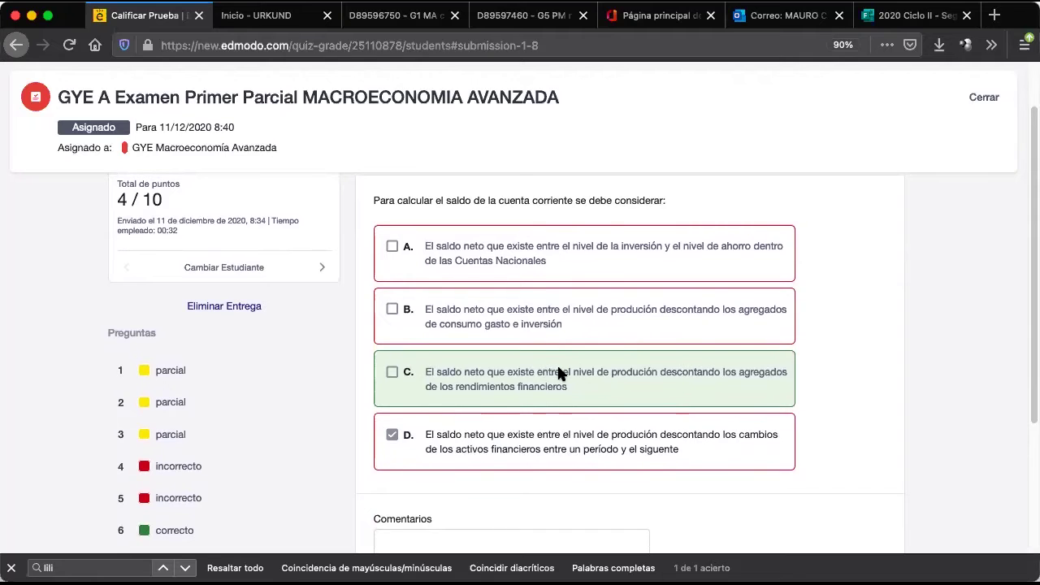
scroll(573, 386, "up", 2)
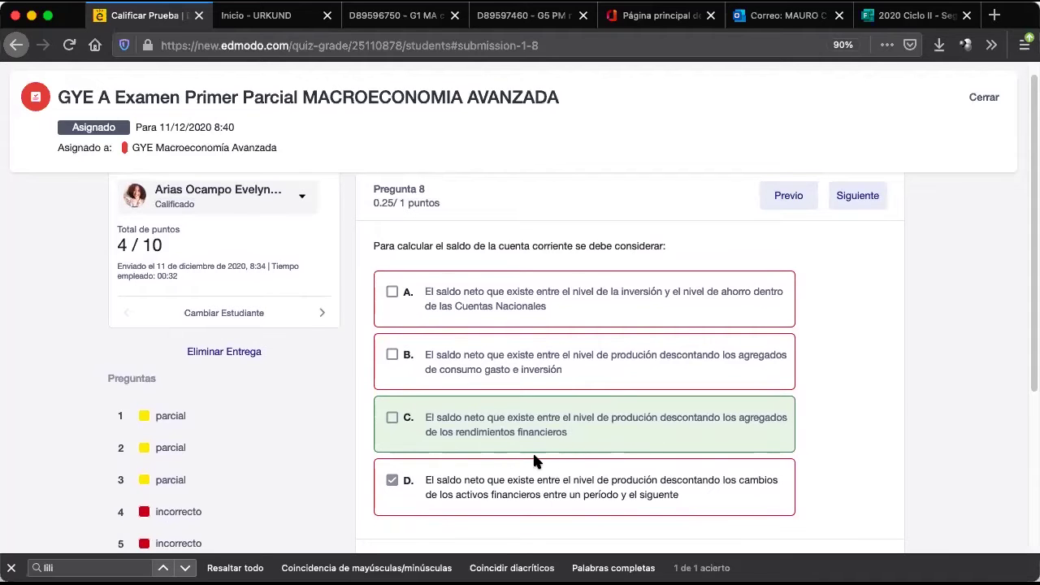
scroll(533, 461, "up", 1)
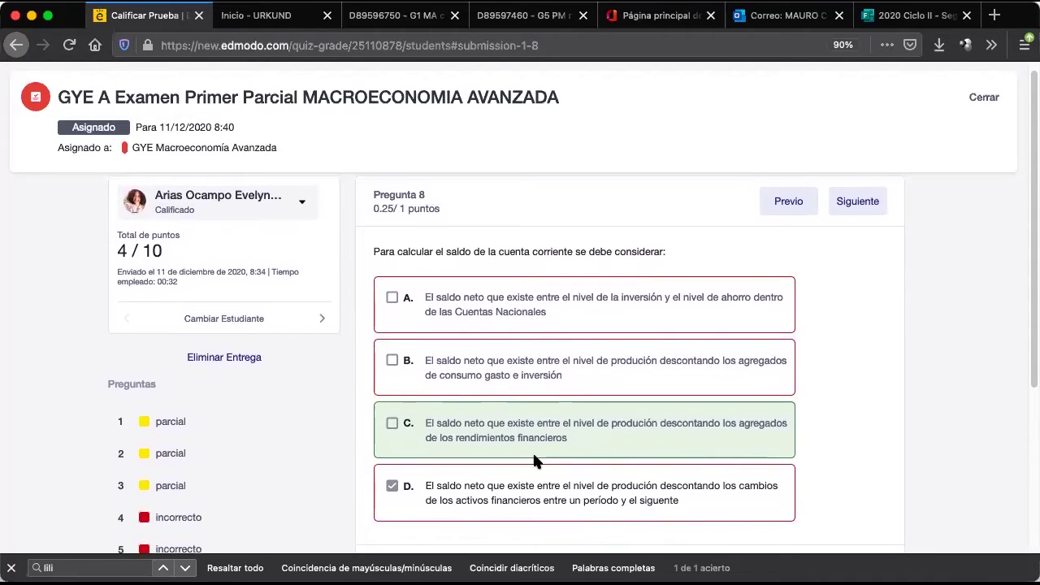
scroll(534, 461, "up", 2)
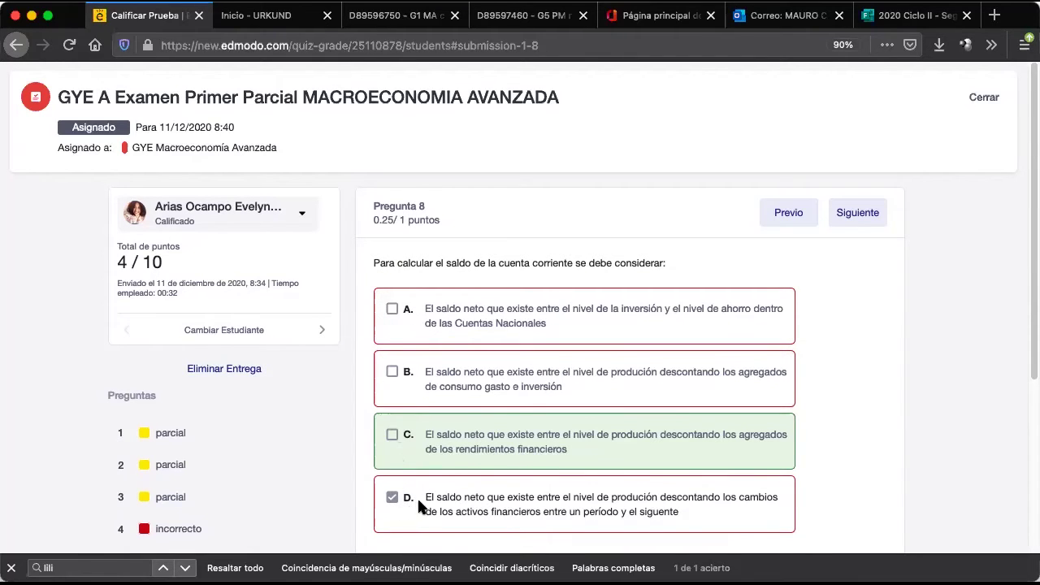
scroll(417, 497, "down", 3)
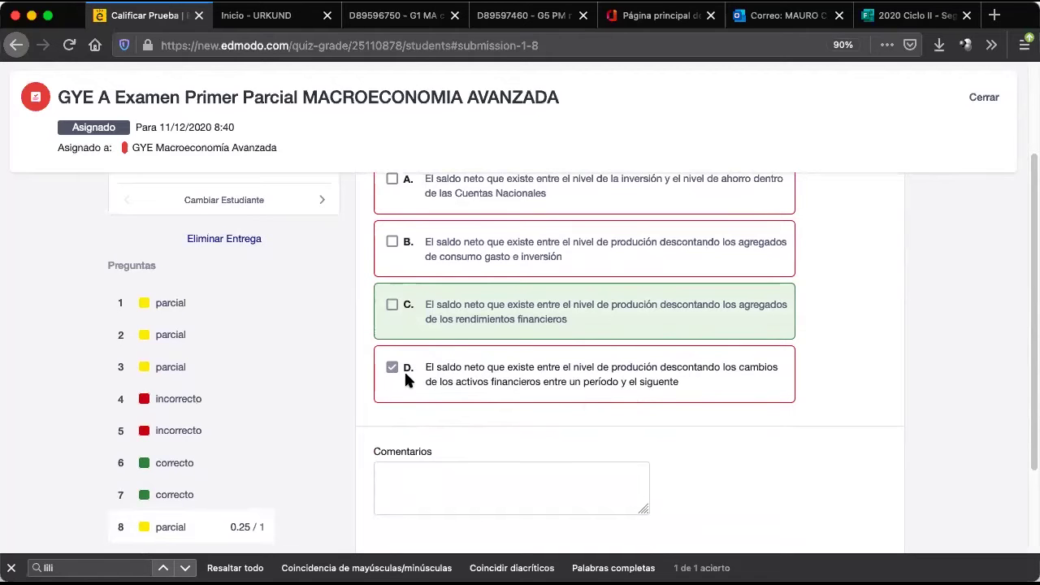
scroll(417, 378, "up", 1)
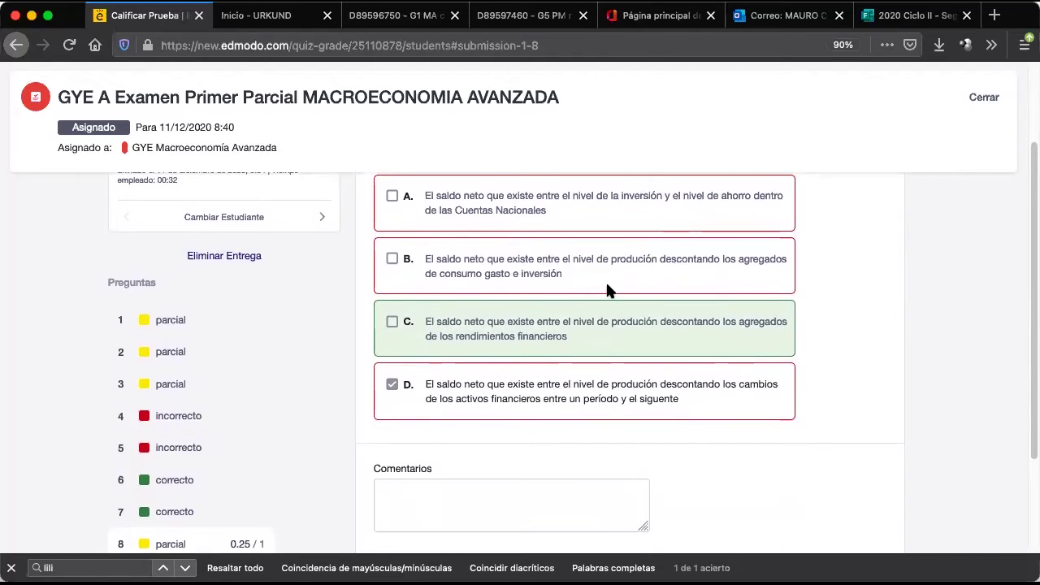
scroll(610, 289, "up", 3)
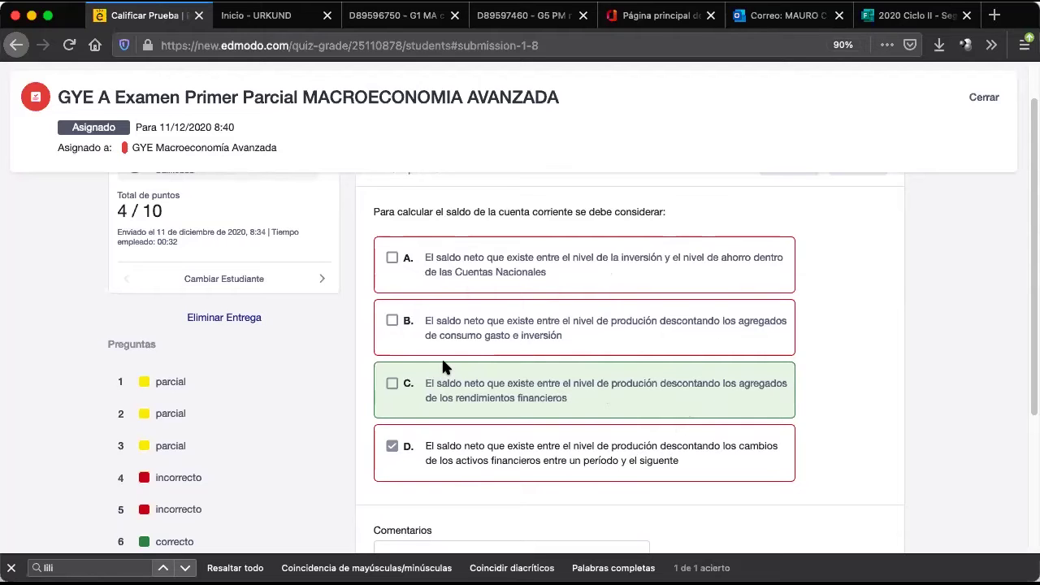
scroll(216, 469, "down", 1)
scroll(215, 468, "down", 1)
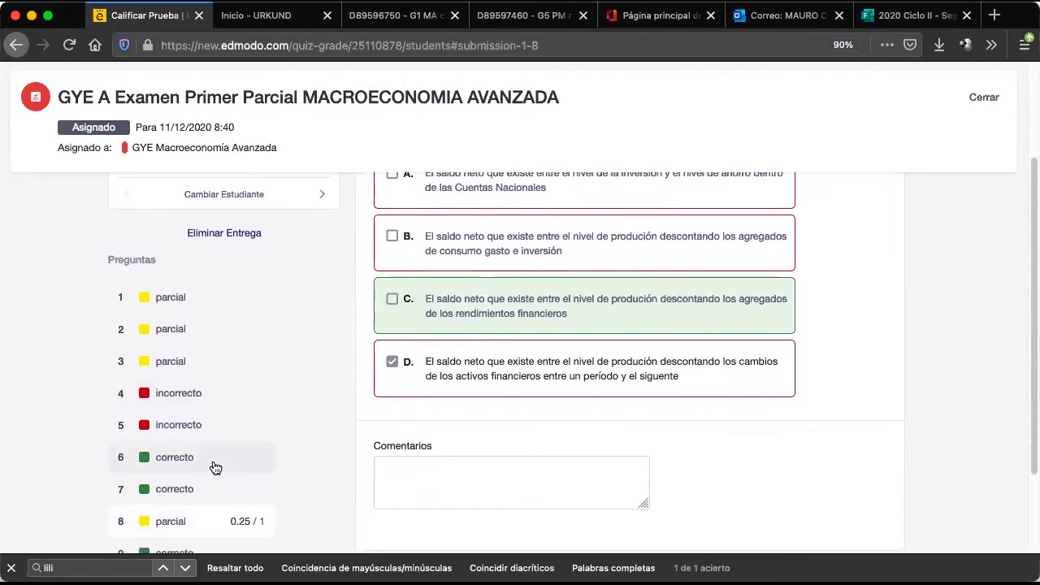
scroll(214, 467, "up", 2)
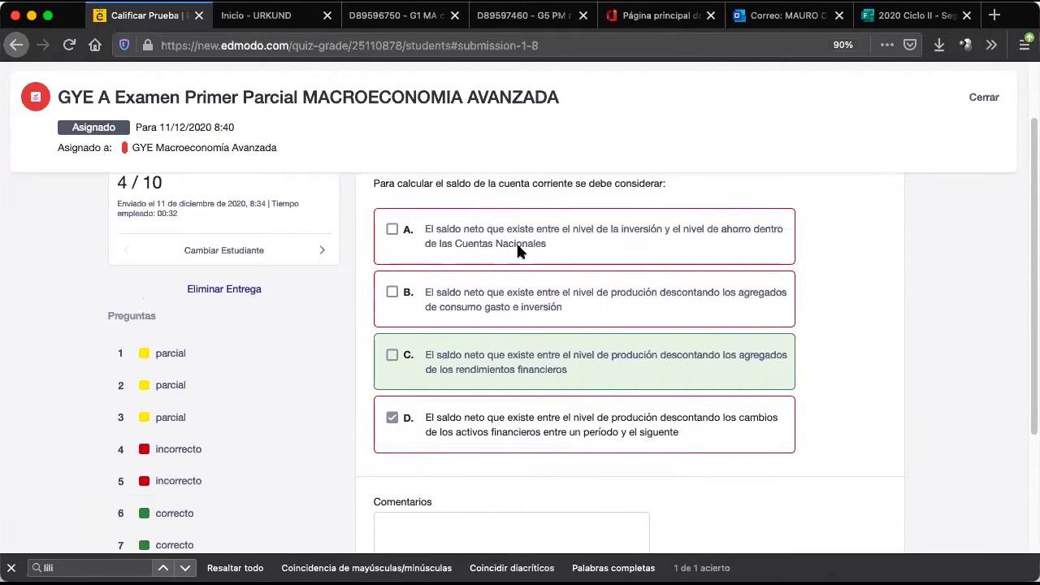
Open question 9 and review the true/false statement on the causes of current account deficits.
scroll(274, 541, "down", 3)
scroll(274, 543, "down", 2)
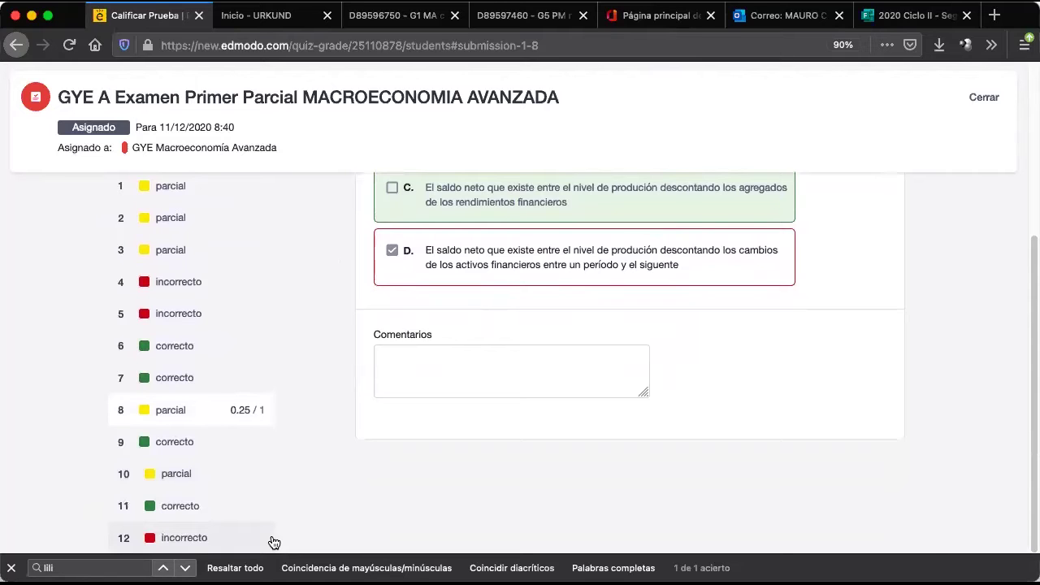
left_click(171, 445)
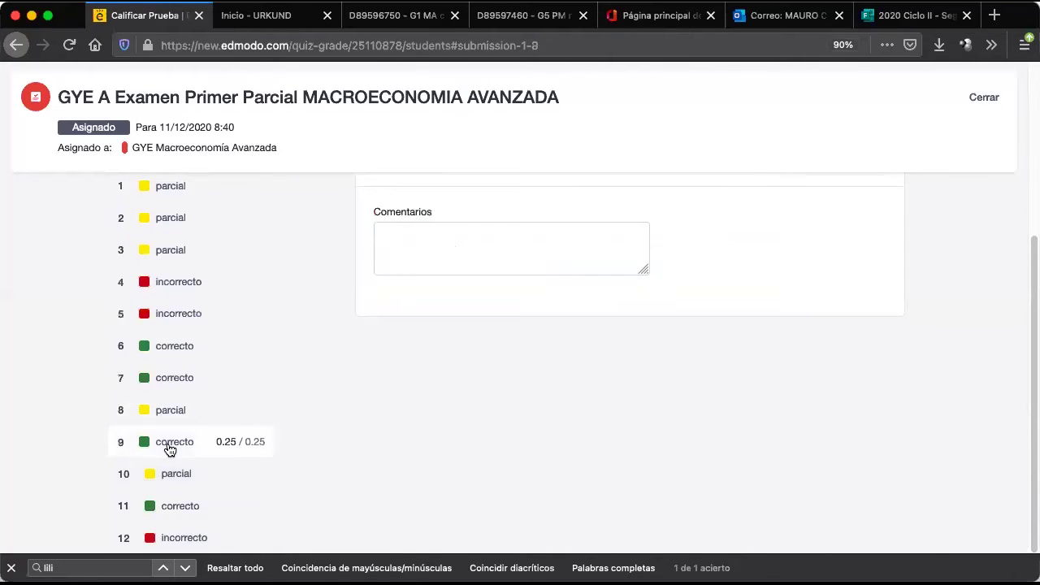
scroll(436, 382, "up", 5)
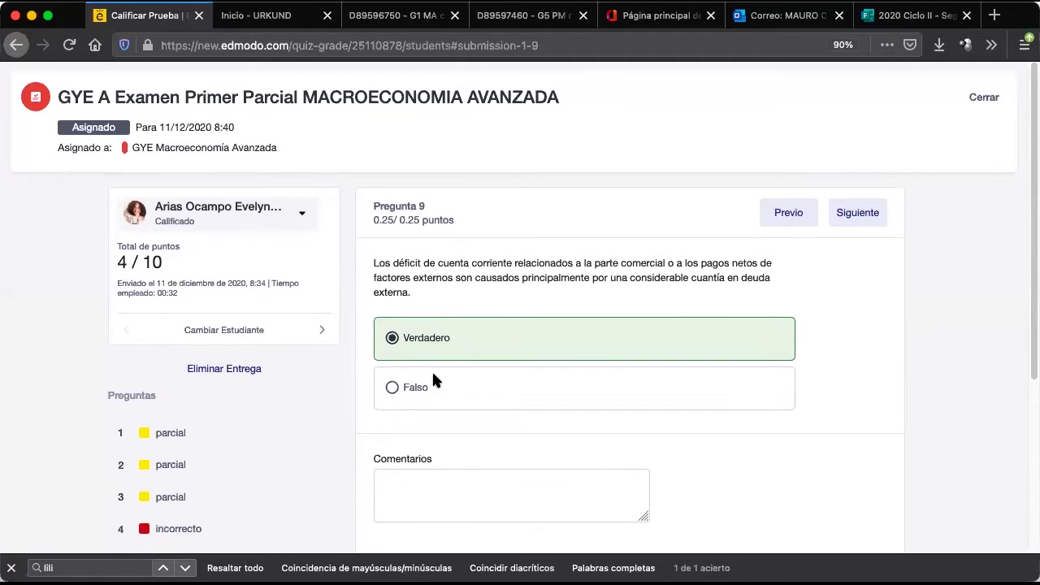
scroll(434, 381, "down", 1)
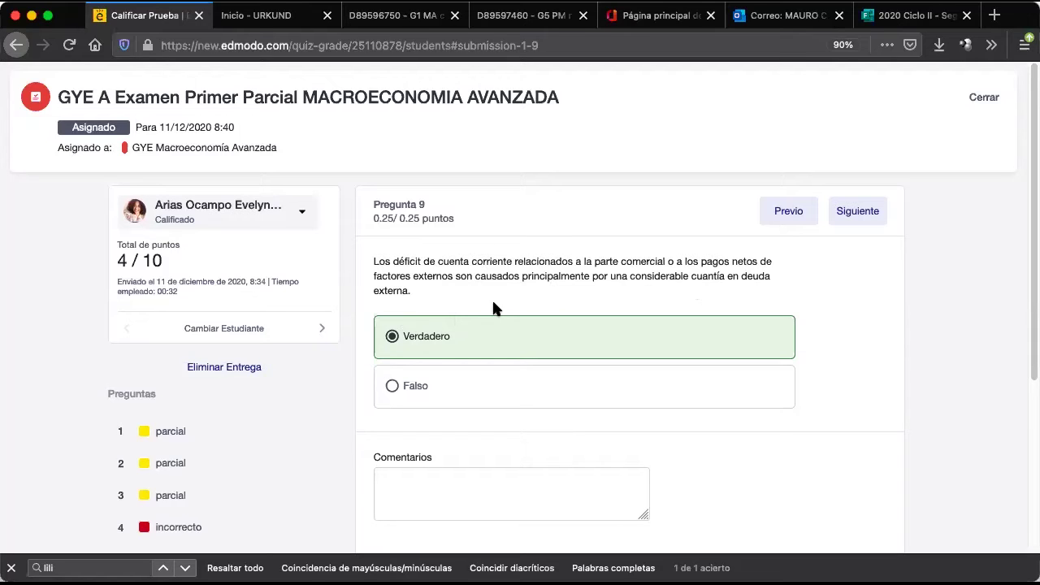
Open question 10 and review the answer options on what produces current account deficits.
scroll(309, 455, "down", 5)
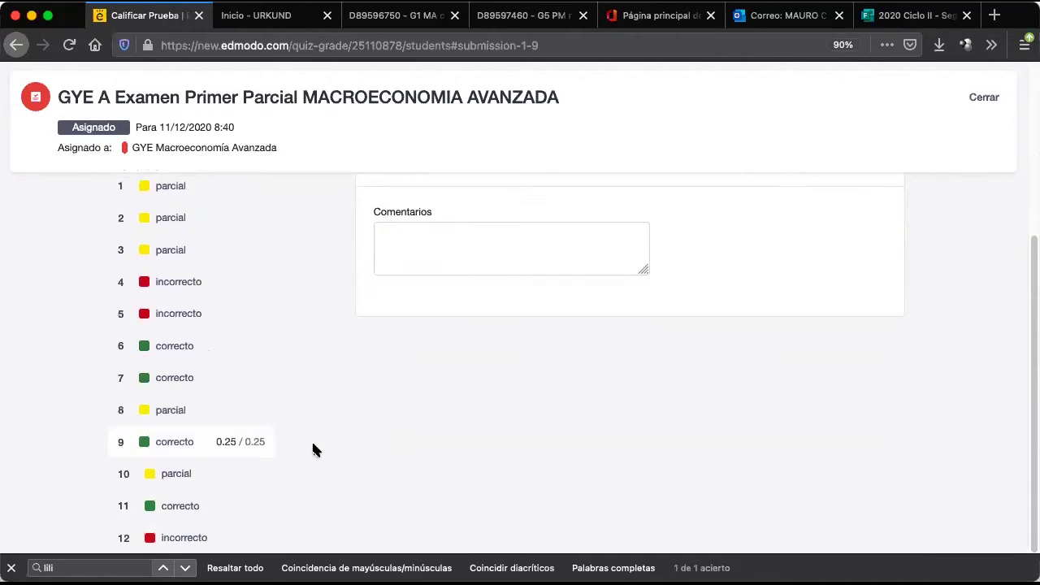
left_click(195, 469)
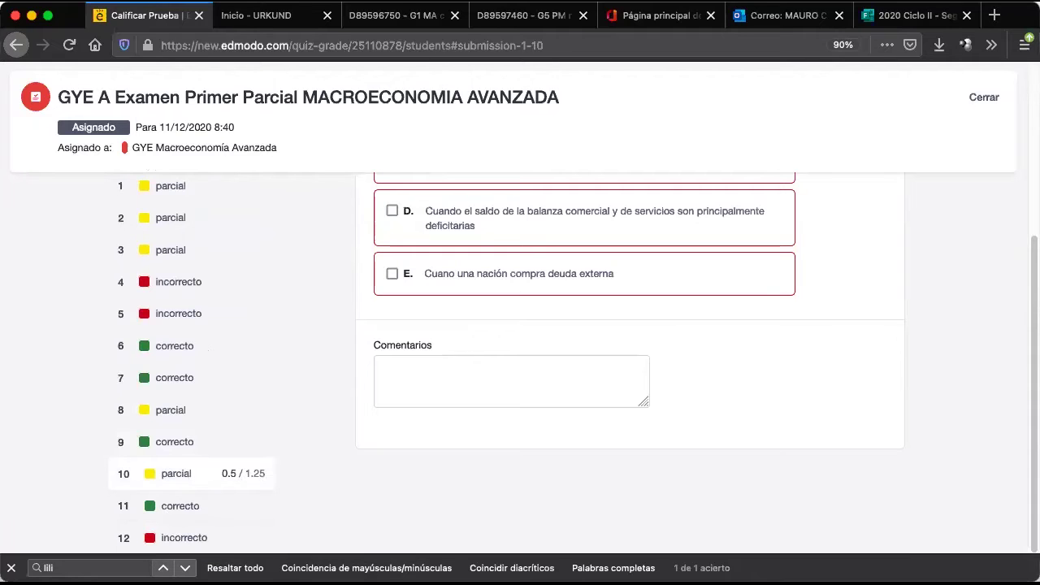
scroll(462, 352, "up", 5)
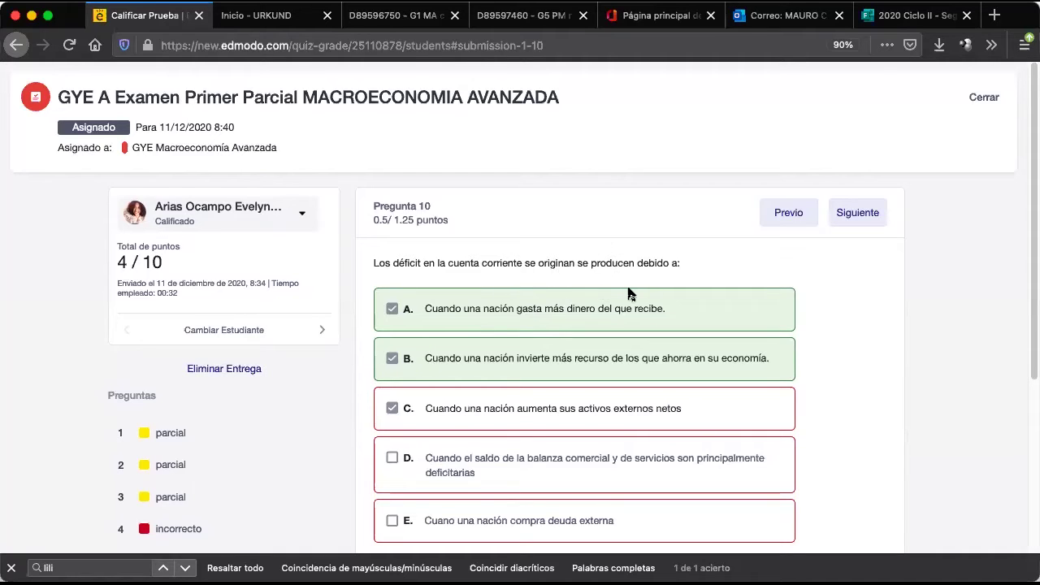
Open question 11 and compare the answer options about a devastating winter affecting Ecuador's coastal rice crops.
scroll(628, 293, "down", 1)
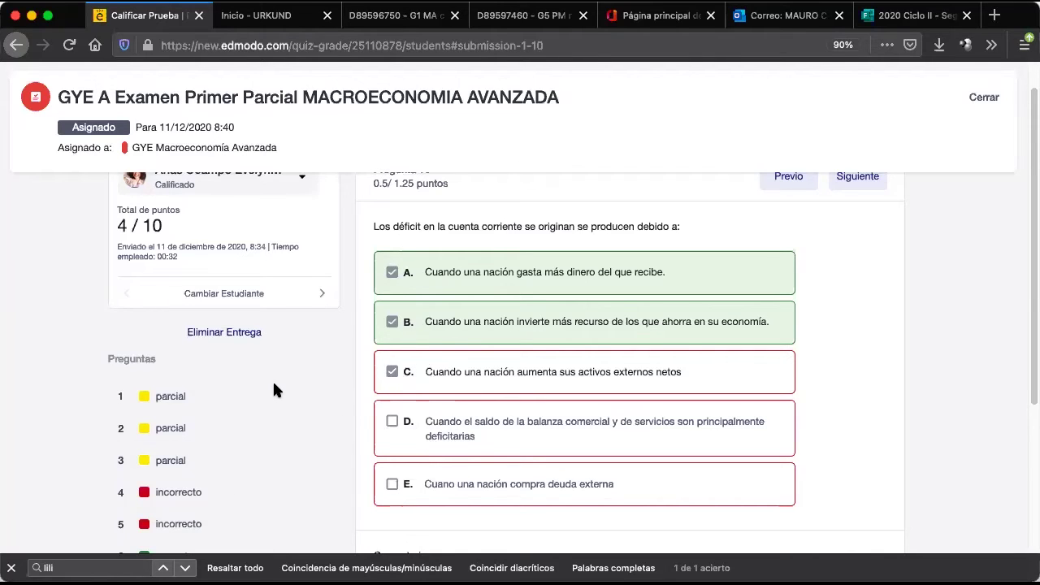
scroll(272, 390, "down", 5)
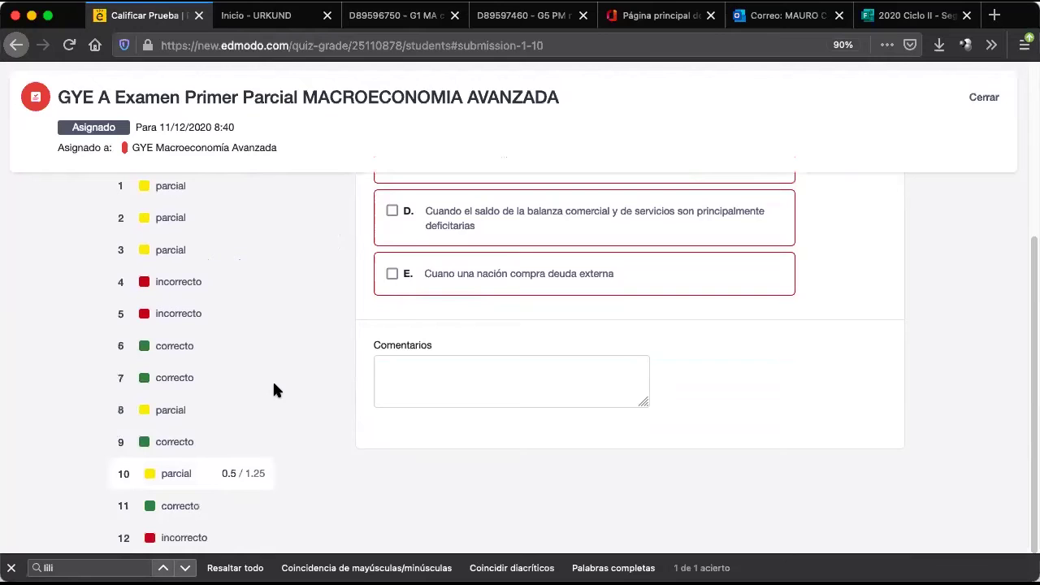
left_click(177, 508)
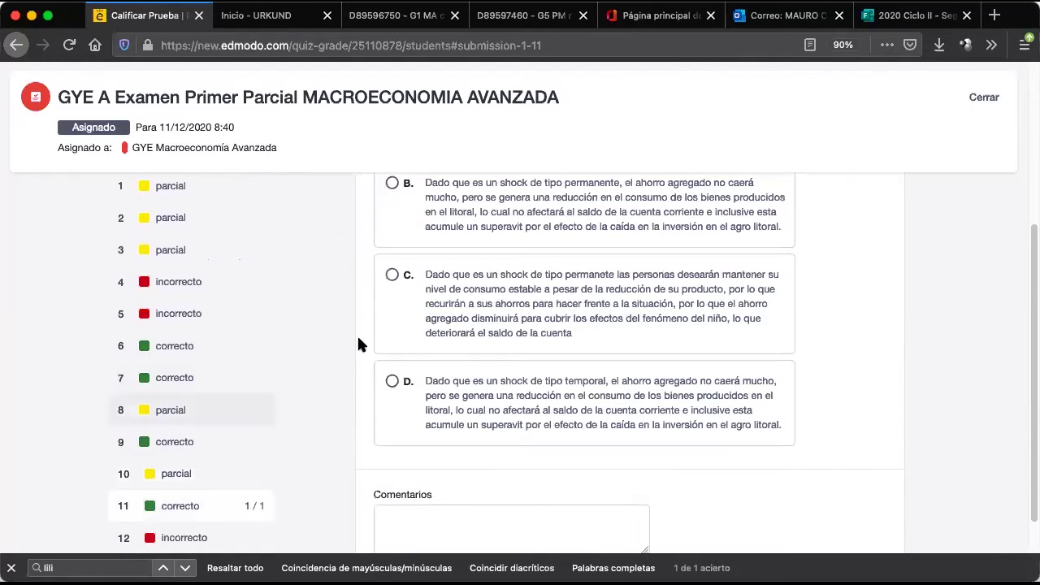
scroll(416, 284, "up", 6)
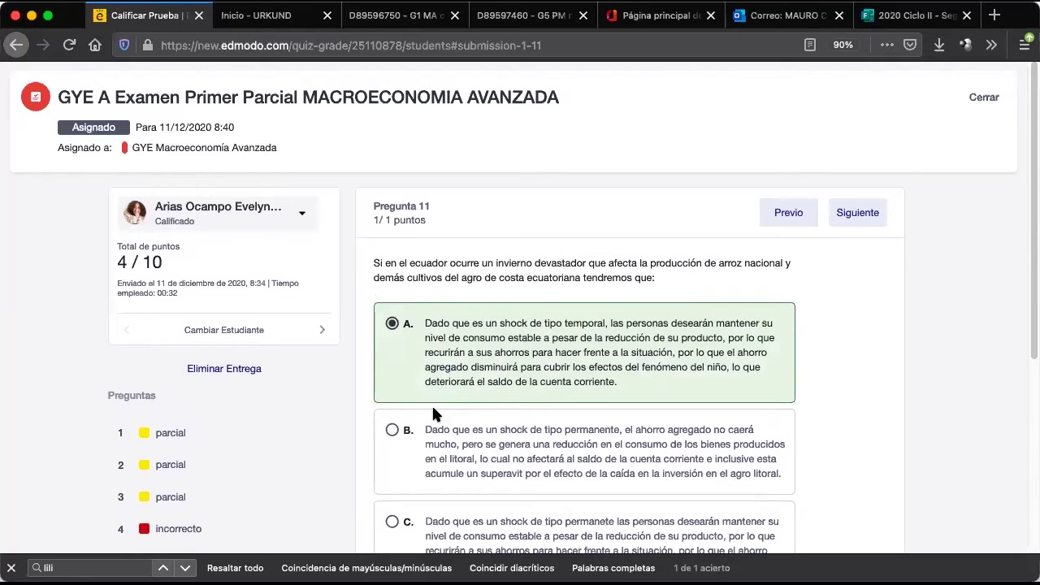
scroll(447, 361, "down", 4)
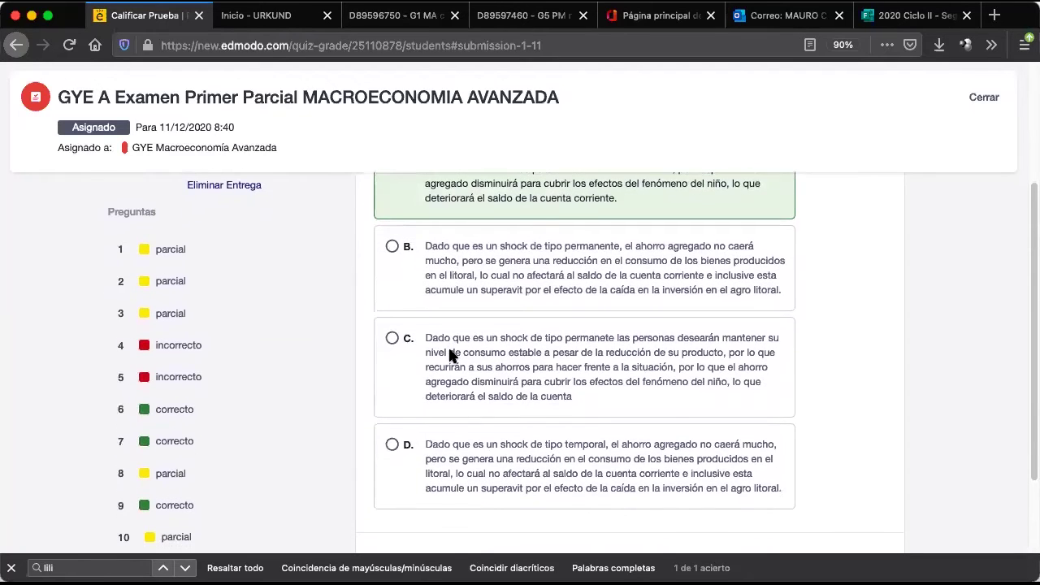
scroll(449, 355, "up", 3)
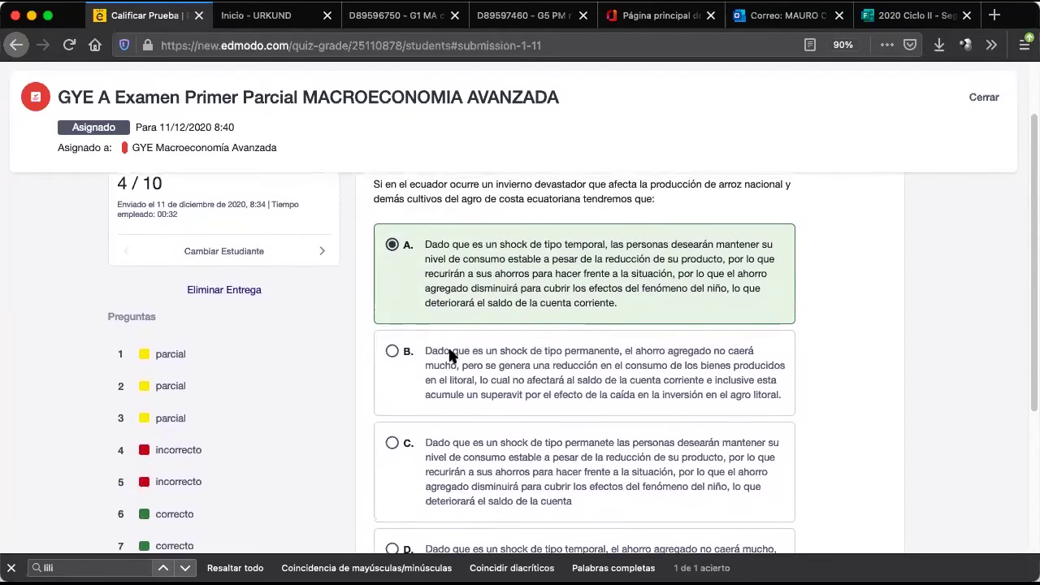
scroll(451, 355, "down", 1)
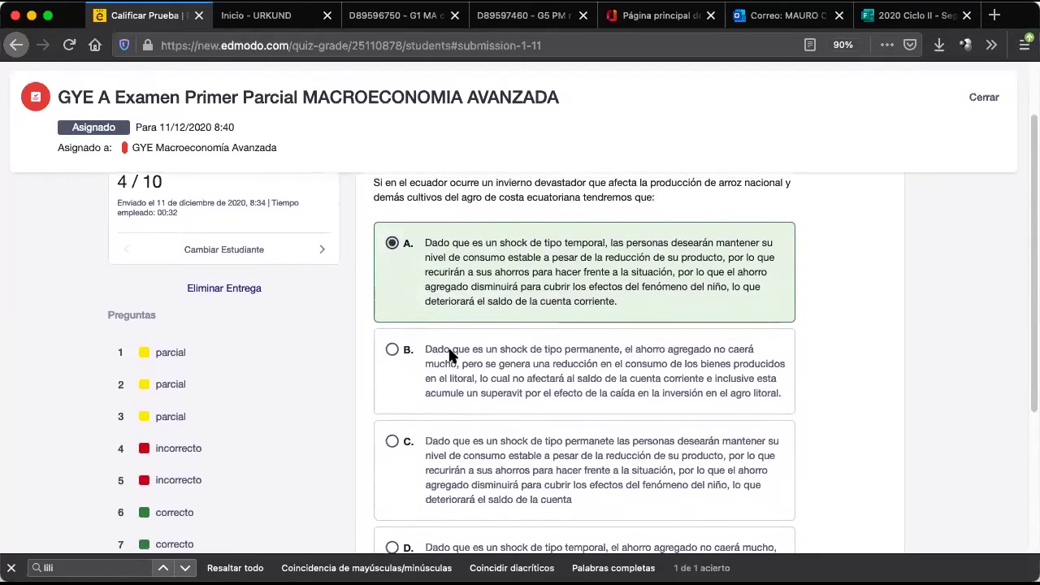
scroll(451, 356, "up", 1)
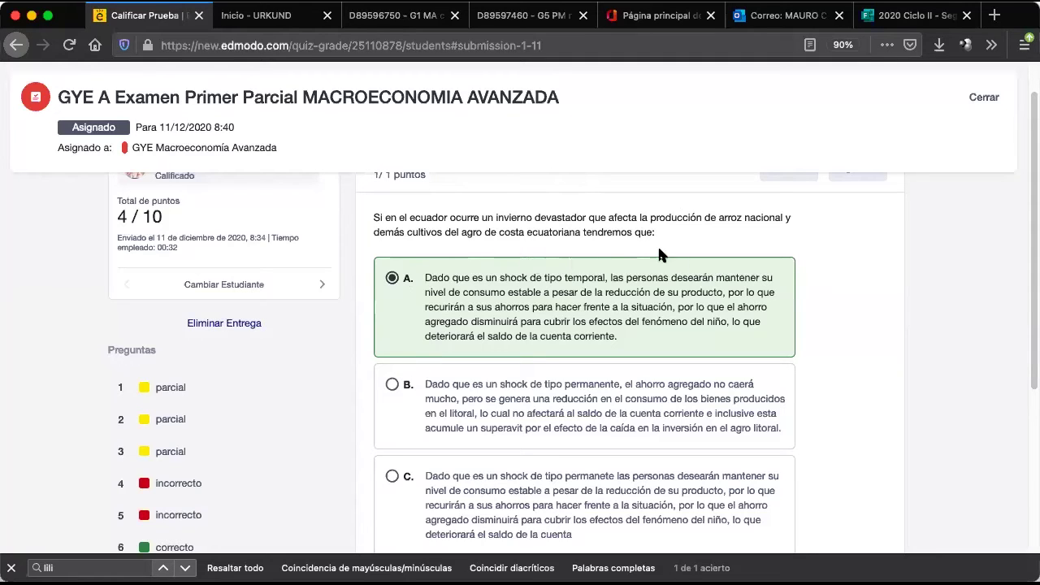
Reread question 11's winter-shock scenario and its four answer options, from A through D.
scroll(534, 345, "up", 1)
scroll(533, 351, "down", 2)
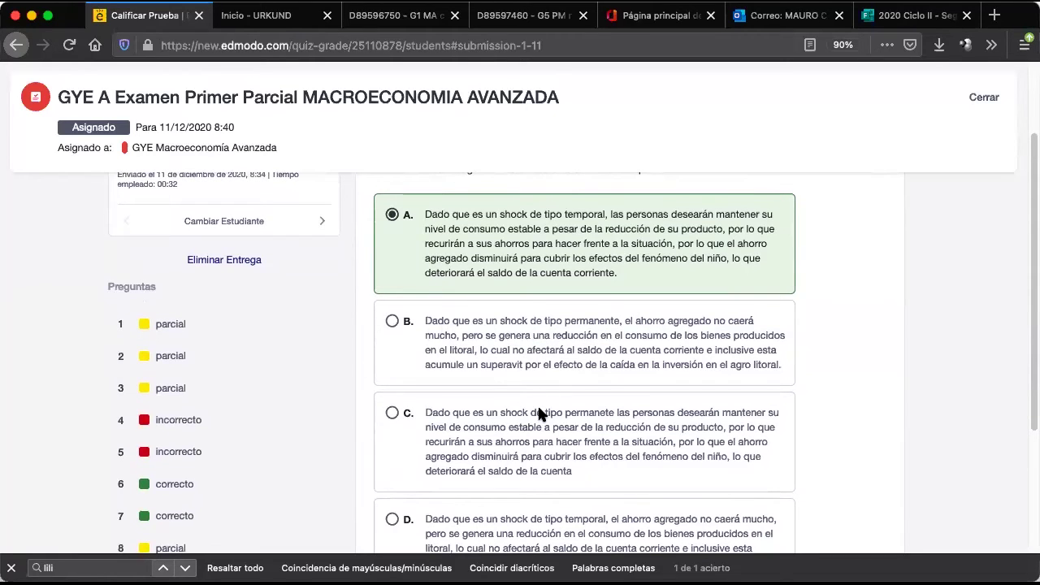
scroll(490, 414, "down", 1)
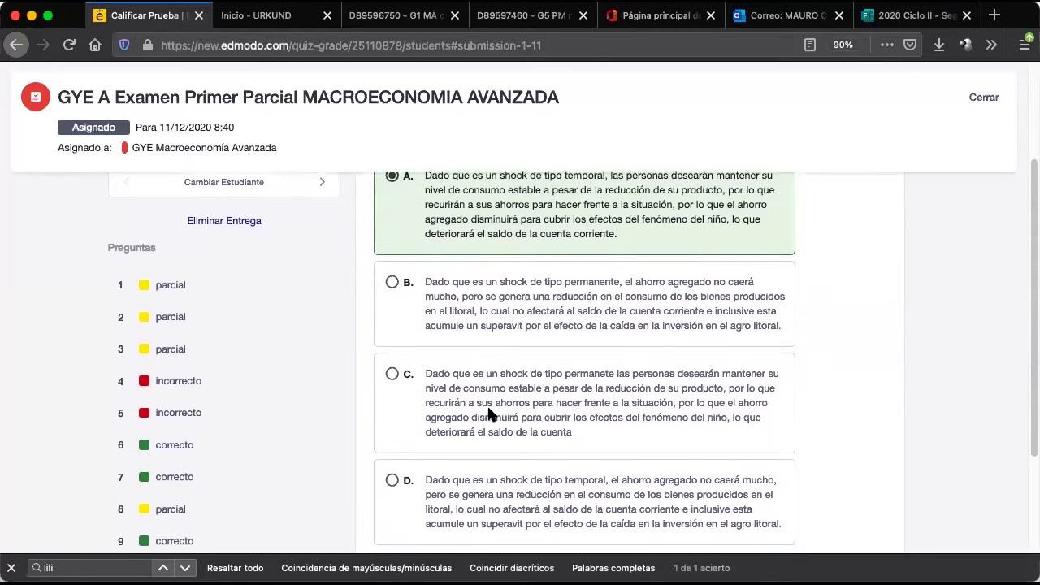
scroll(490, 414, "down", 1)
scroll(433, 529, "down", 1)
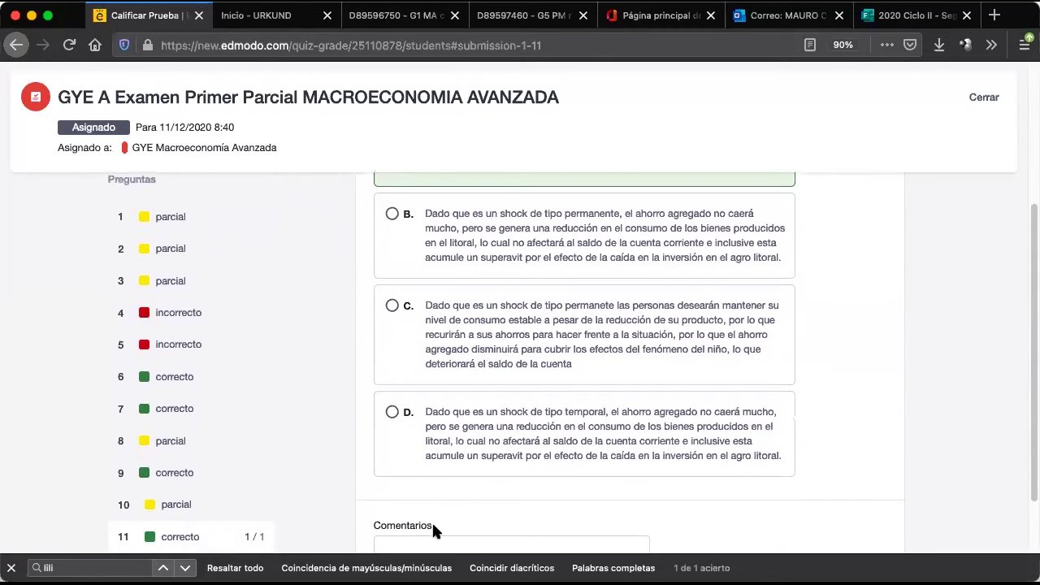
scroll(434, 529, "up", 5)
scroll(433, 529, "down", 3)
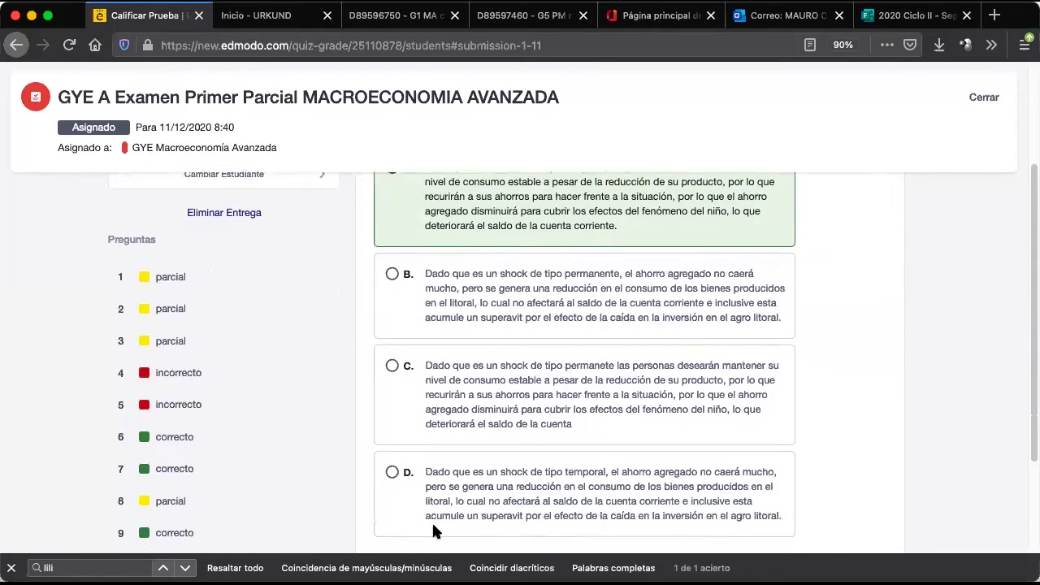
scroll(433, 529, "up", 4)
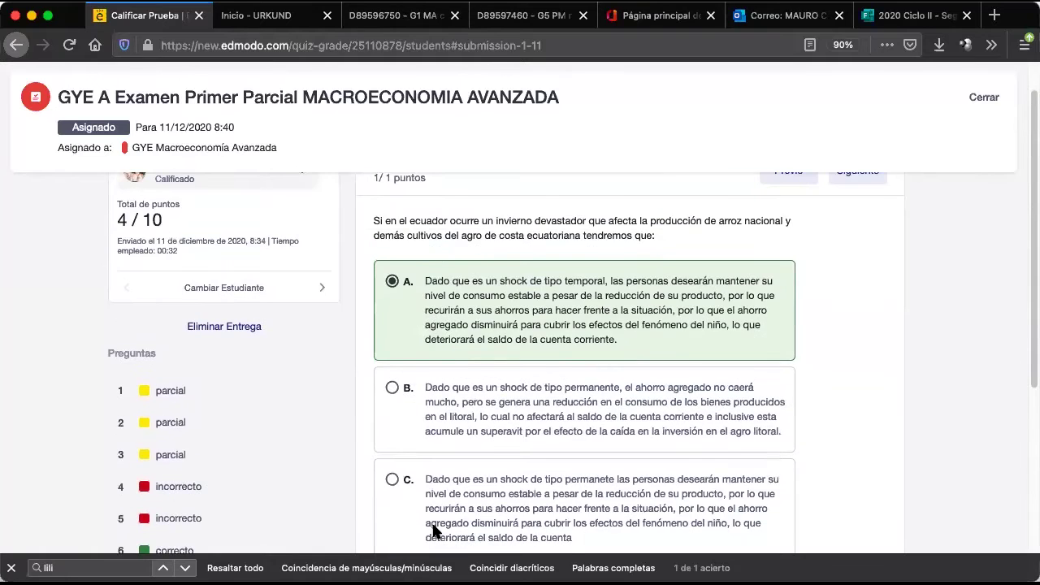
scroll(433, 529, "up", 1)
scroll(433, 529, "down", 1)
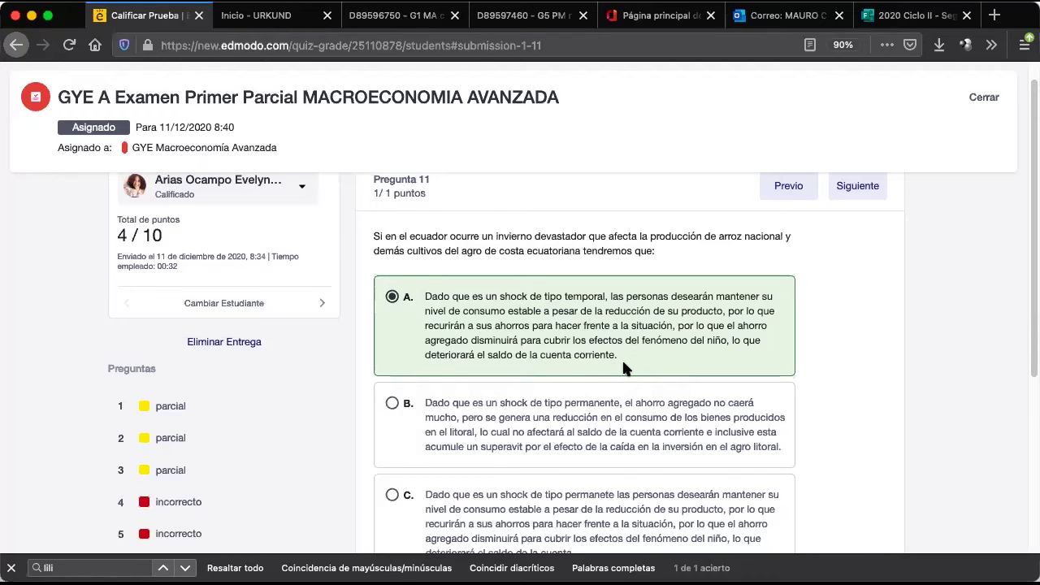
Compare question 11's temporary-shock options A and D with the permanent-shock options B and C.
scroll(594, 362, "down", 4)
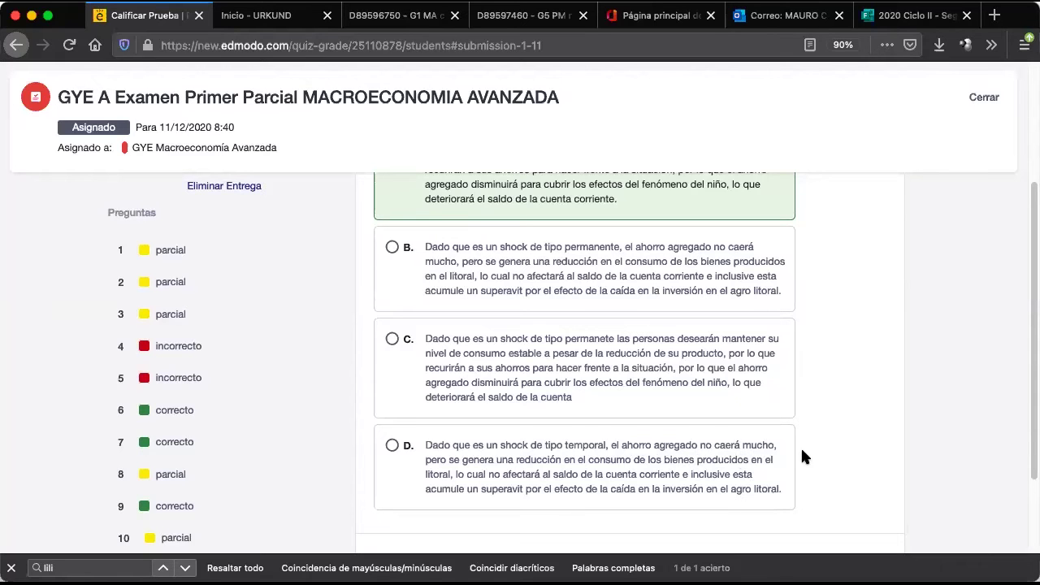
scroll(776, 447, "up", 2)
scroll(776, 448, "down", 1)
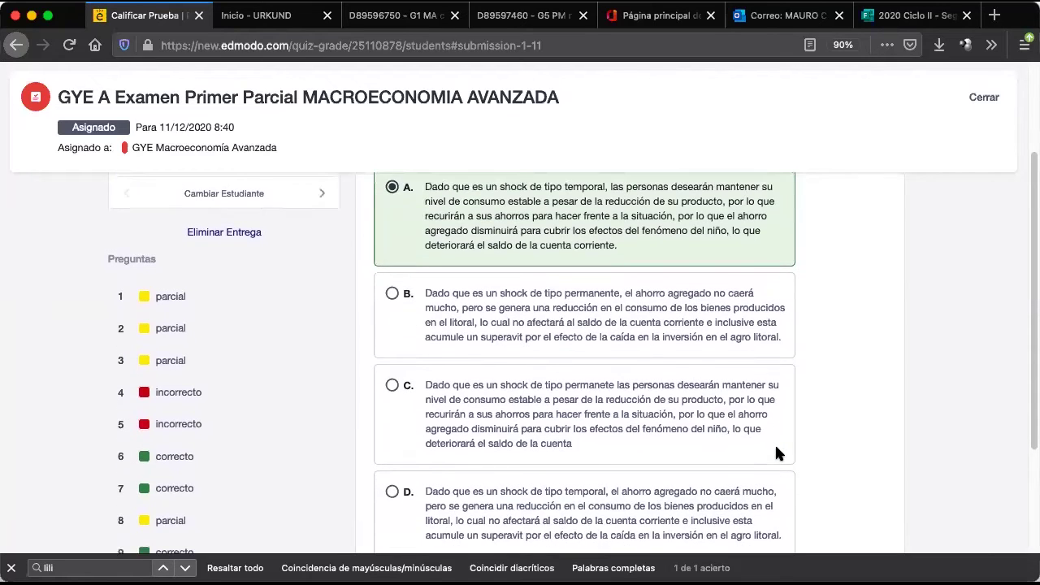
scroll(774, 452, "down", 1)
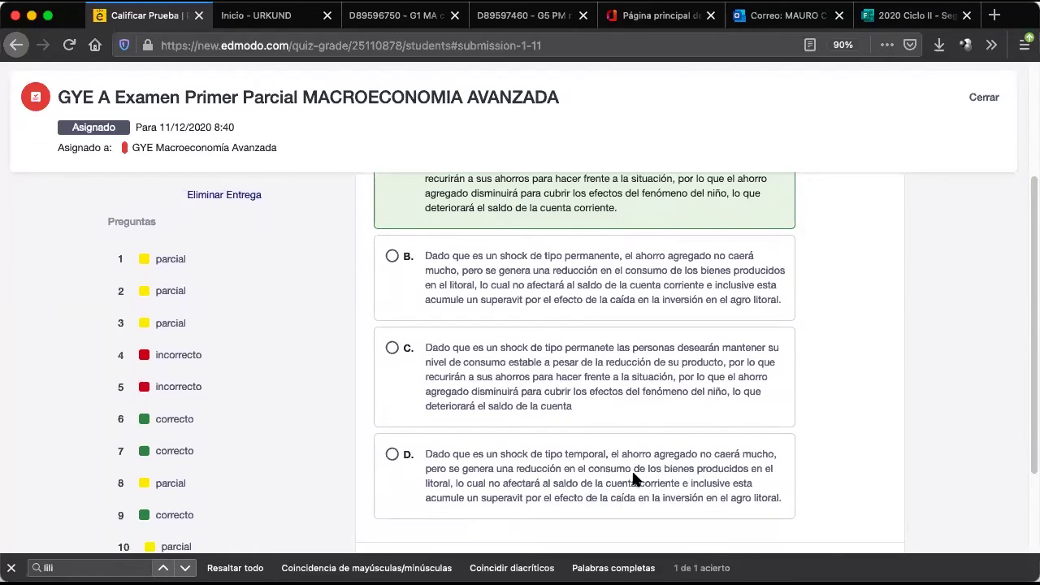
scroll(632, 480, "up", 5)
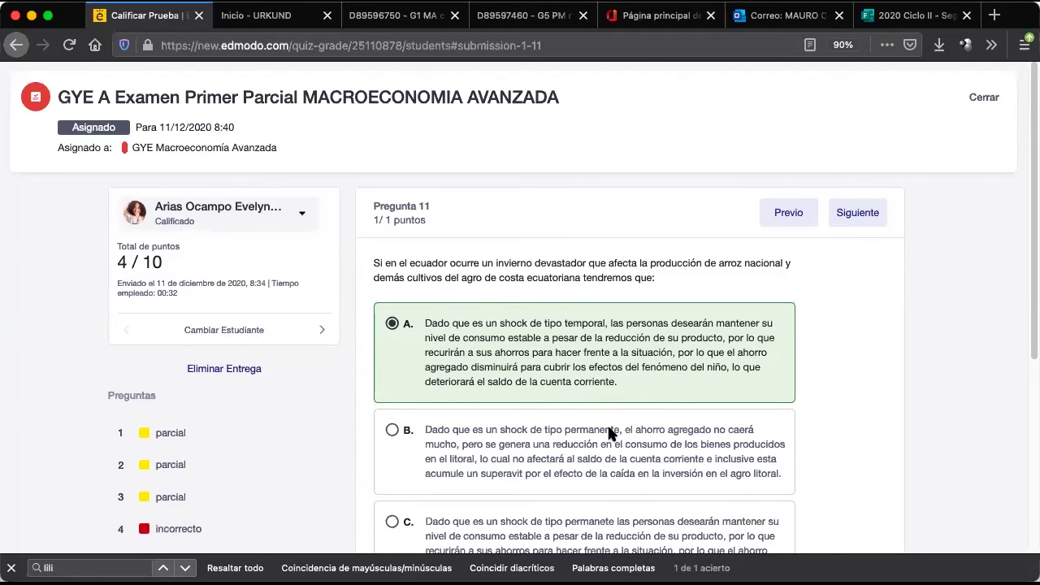
scroll(607, 424, "down", 5)
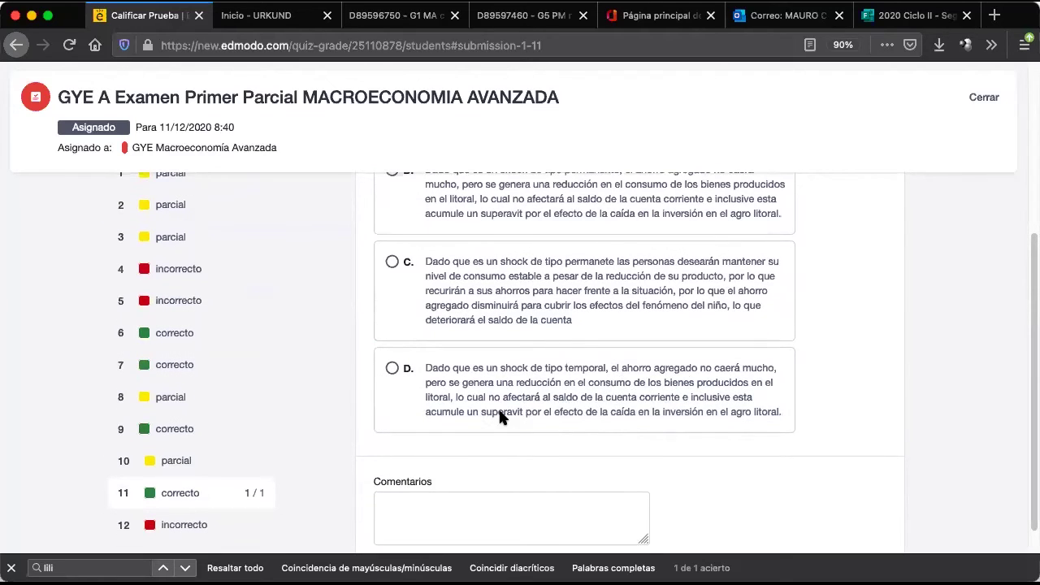
scroll(488, 413, "up", 5)
scroll(489, 417, "down", 1)
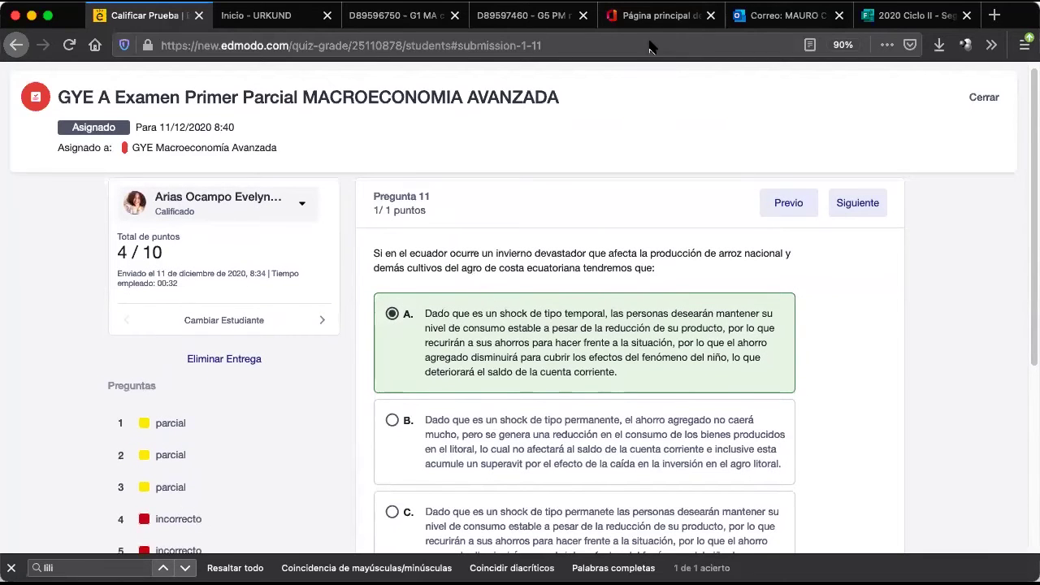
scroll(387, 454, "down", 3)
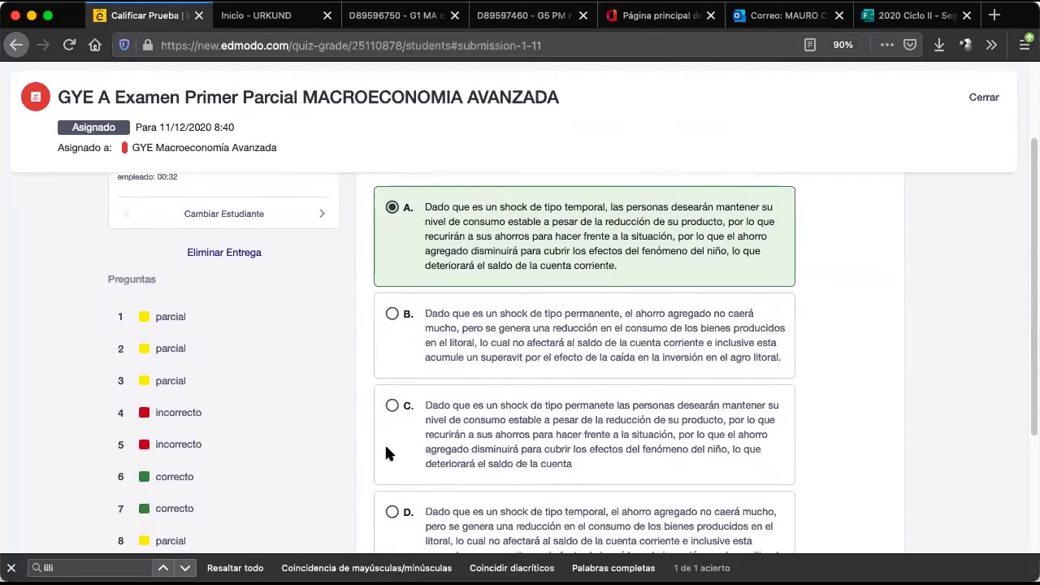
scroll(387, 454, "down", 1)
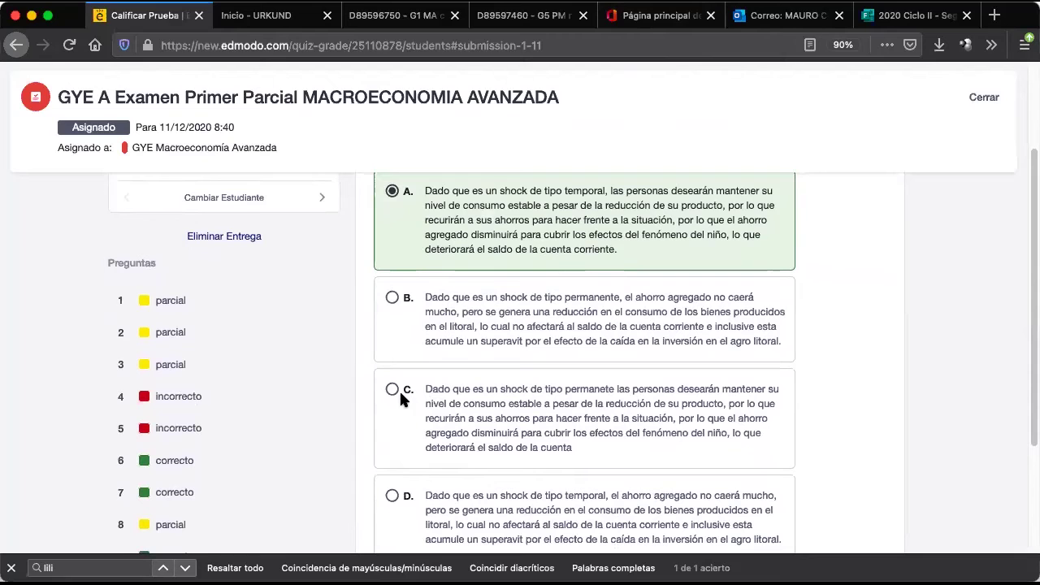
scroll(343, 319, "down", 2)
scroll(343, 319, "up", 3)
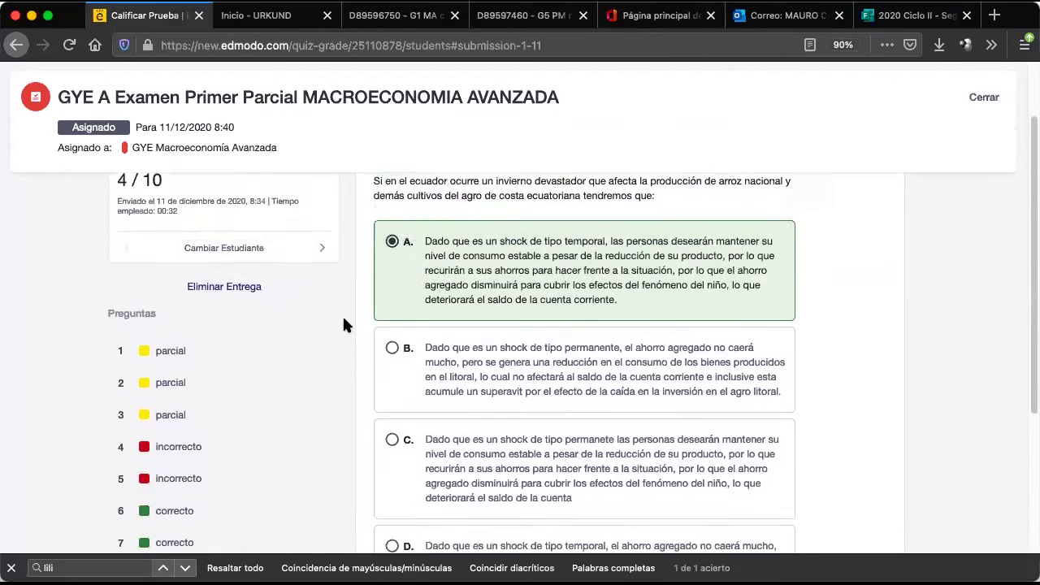
Recheck question 10's answer options on the origin of current account deficits and return to question 11.
scroll(342, 320, "down", 5)
left_click(185, 433)
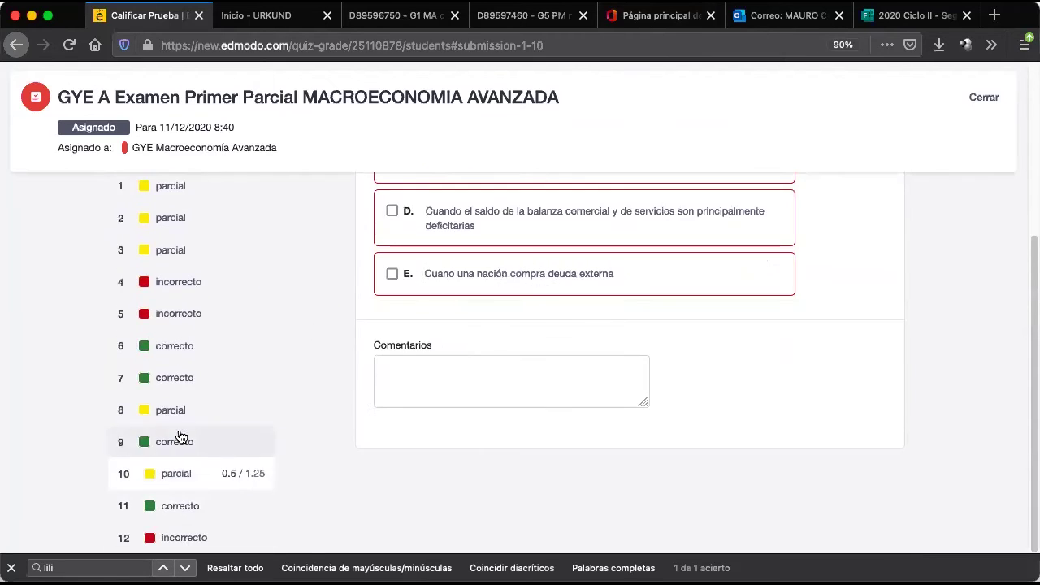
scroll(468, 357, "up", 5)
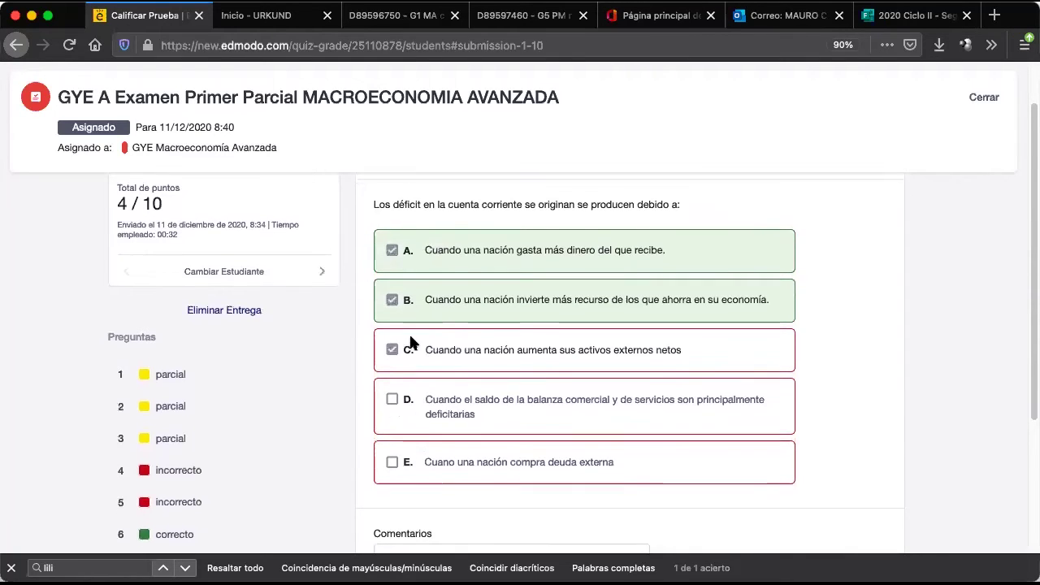
scroll(410, 345, "down", 5)
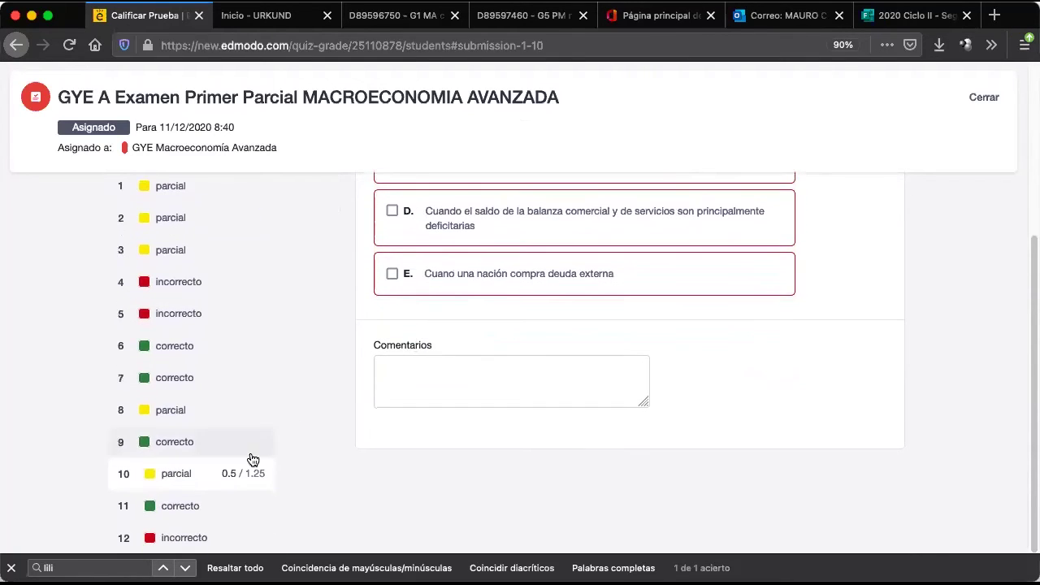
left_click(180, 516)
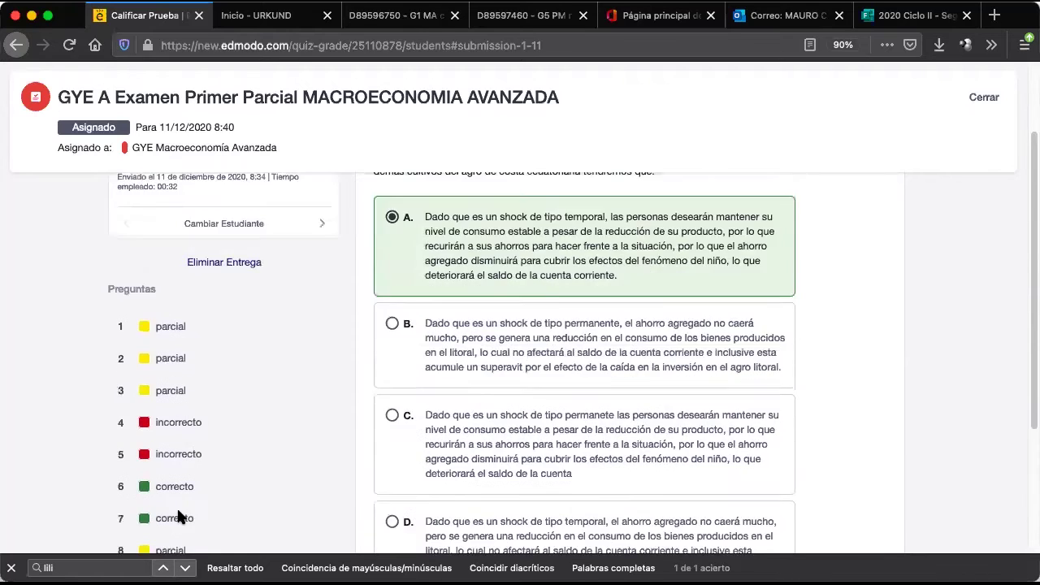
scroll(179, 518, "down", 6)
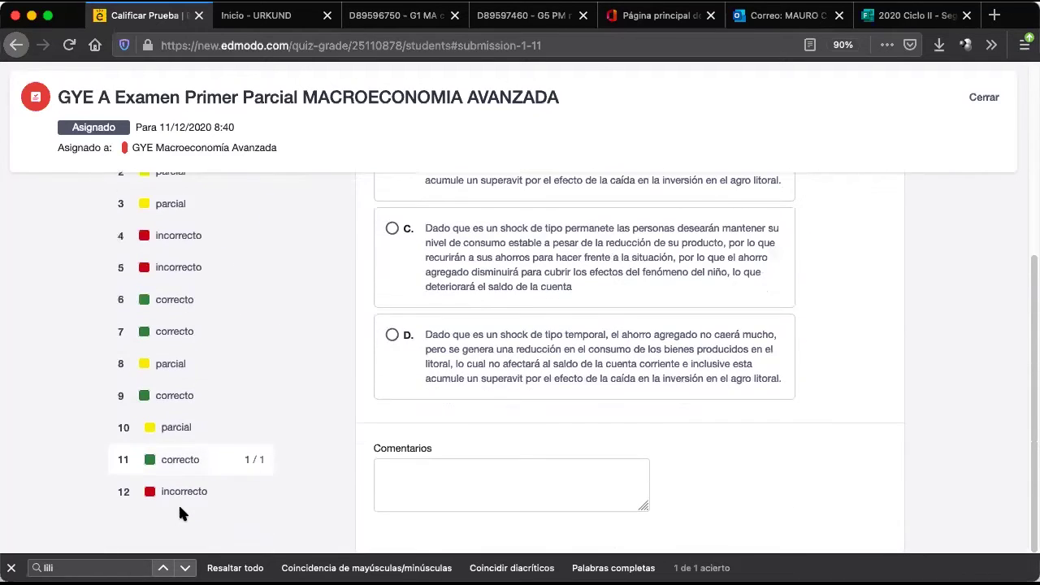
Open question 12 and review its statements on the Ponzi scheme, limits to indebtedness and the nominal exchange rate.
left_click(187, 492)
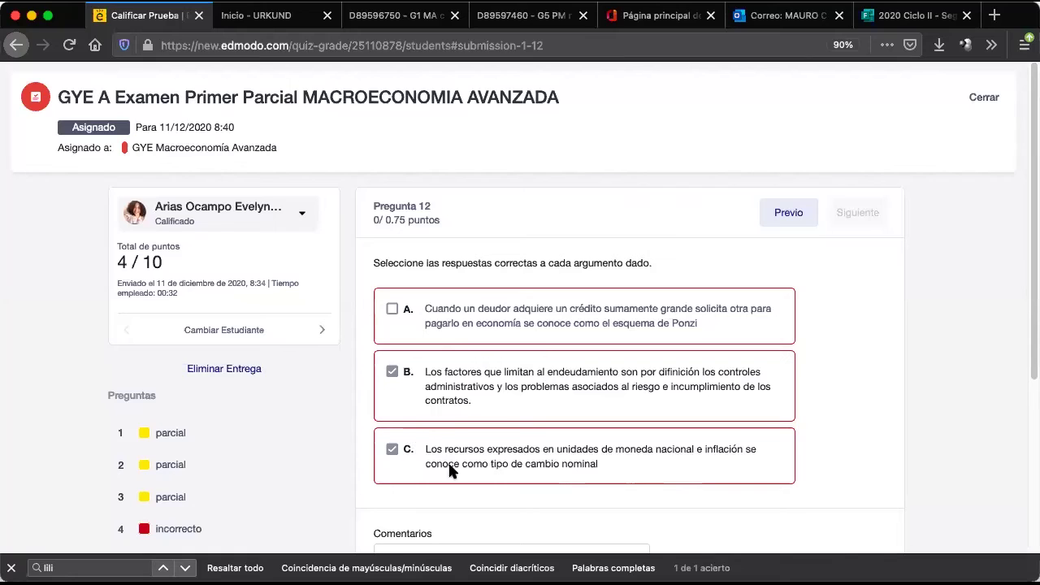
scroll(456, 353, "down", 1)
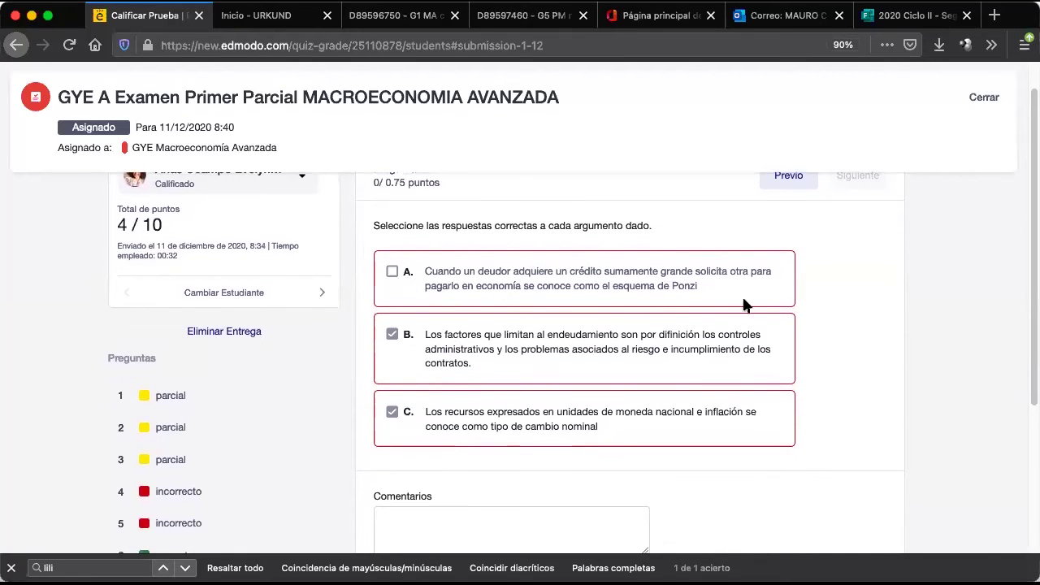
scroll(155, 456, "down", 6)
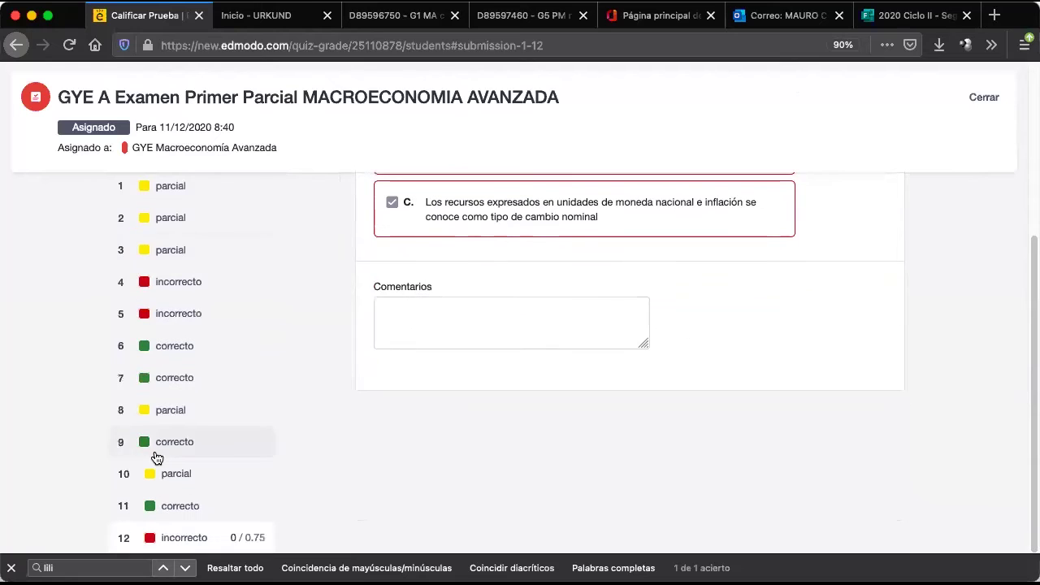
scroll(157, 459, "up", 7)
scroll(157, 458, "down", 2)
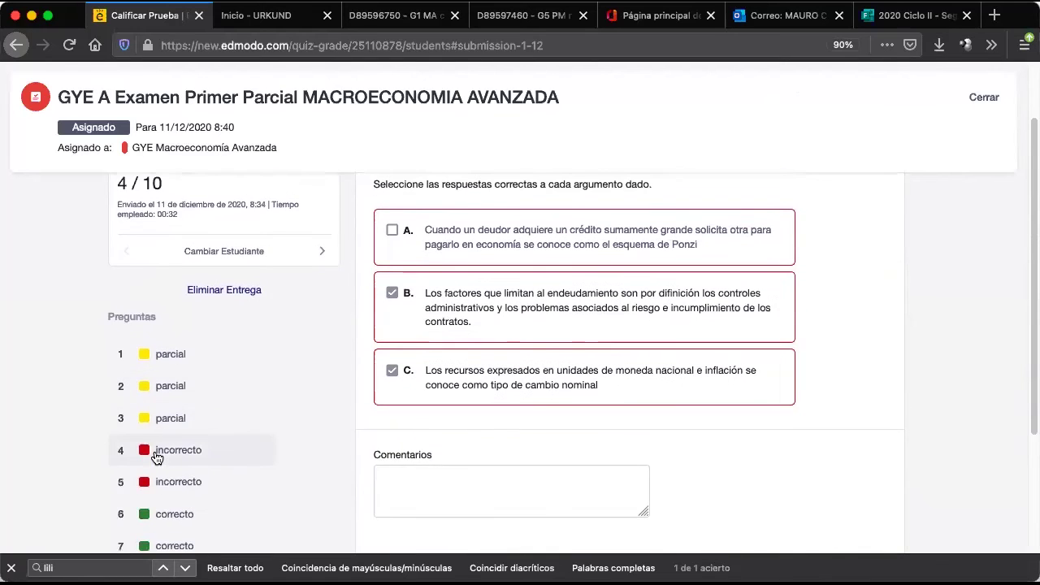
scroll(156, 458, "up", 2)
scroll(157, 458, "down", 1)
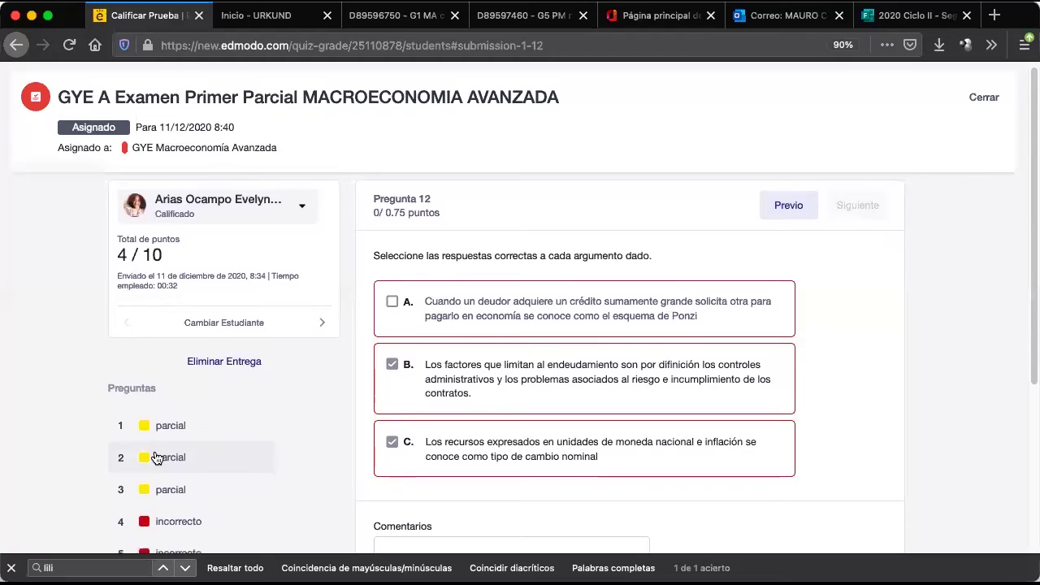
scroll(157, 458, "down", 1)
scroll(157, 458, "down", 5)
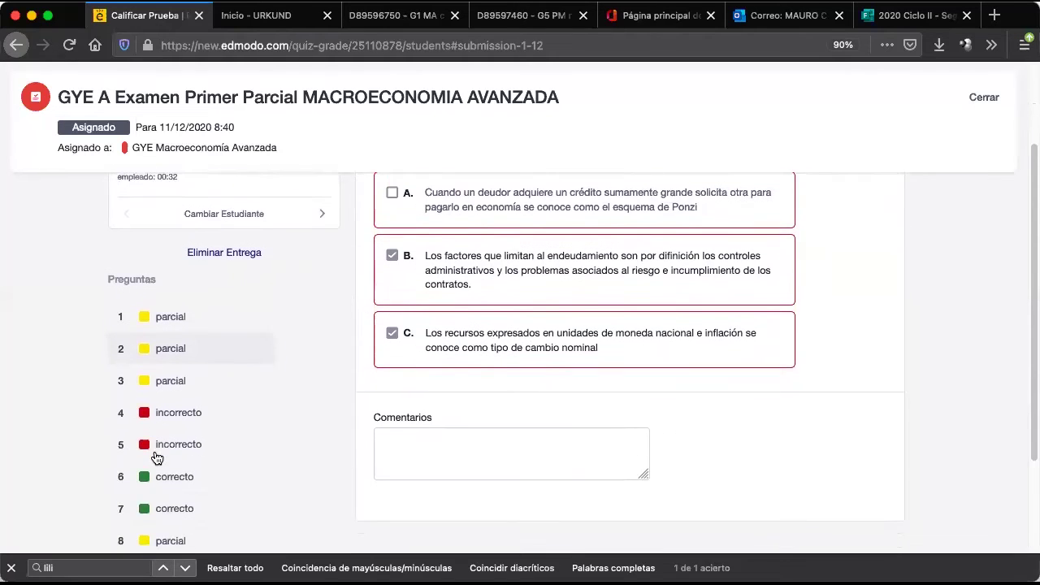
scroll(160, 448, "up", 5)
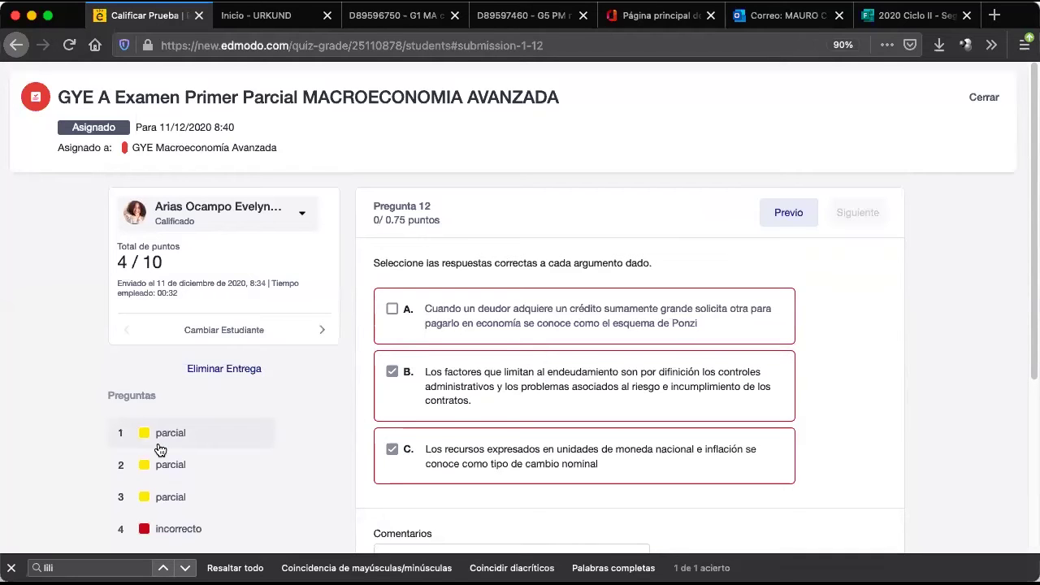
Switch to the Excel grade workbook, open the "Notas gye MA A 1R PARCIAL" sheet and narrow the Nombres column slightly.
key("super+Tab")
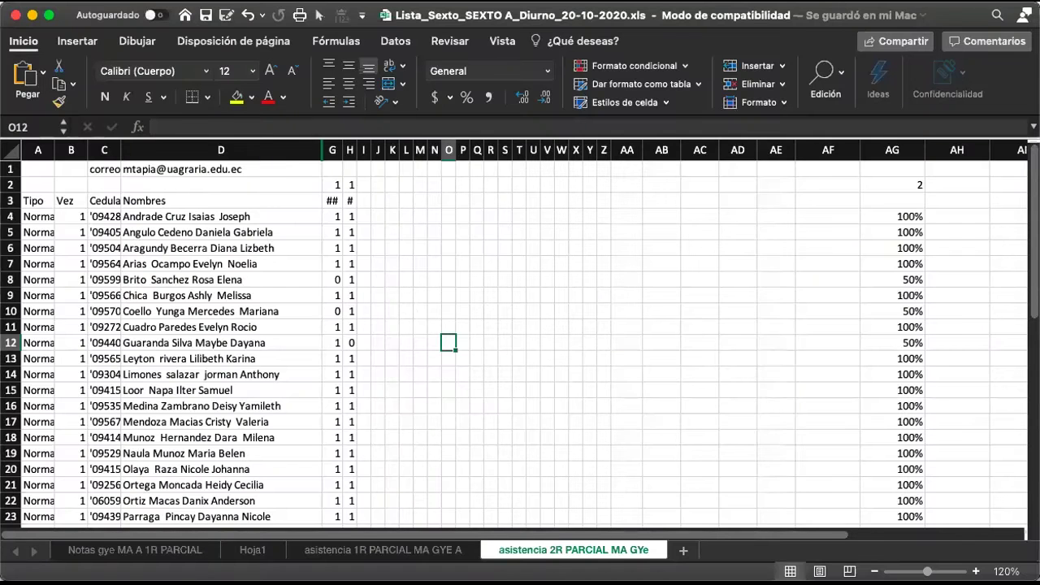
left_click(169, 552)
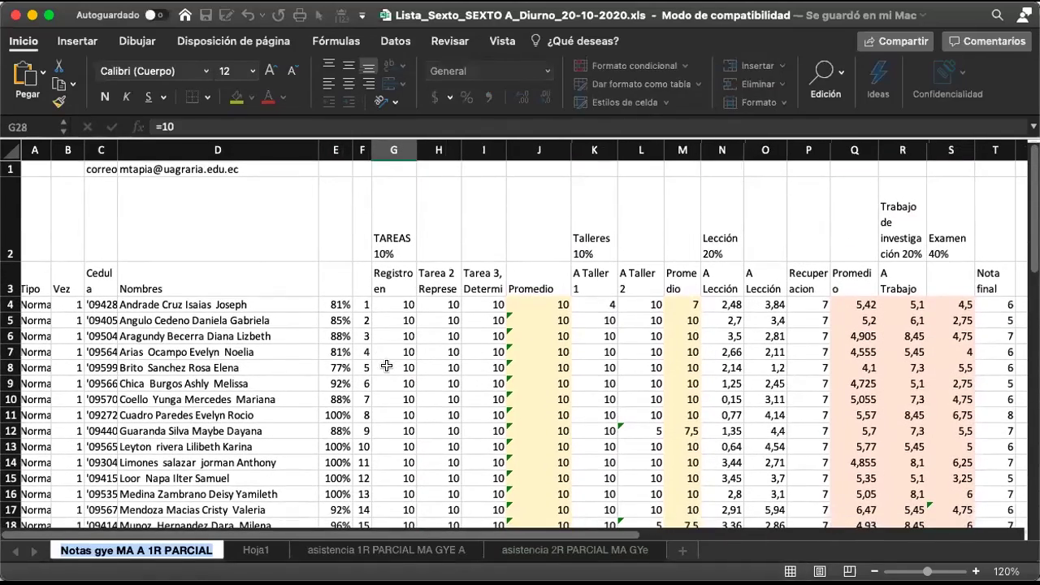
scroll(387, 366, "down", 2)
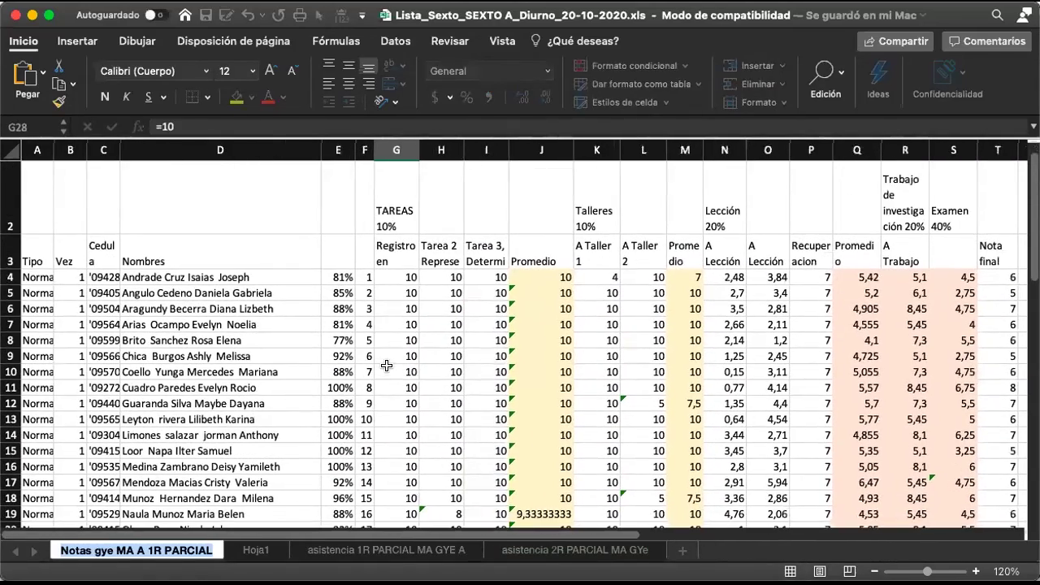
left_click(313, 149)
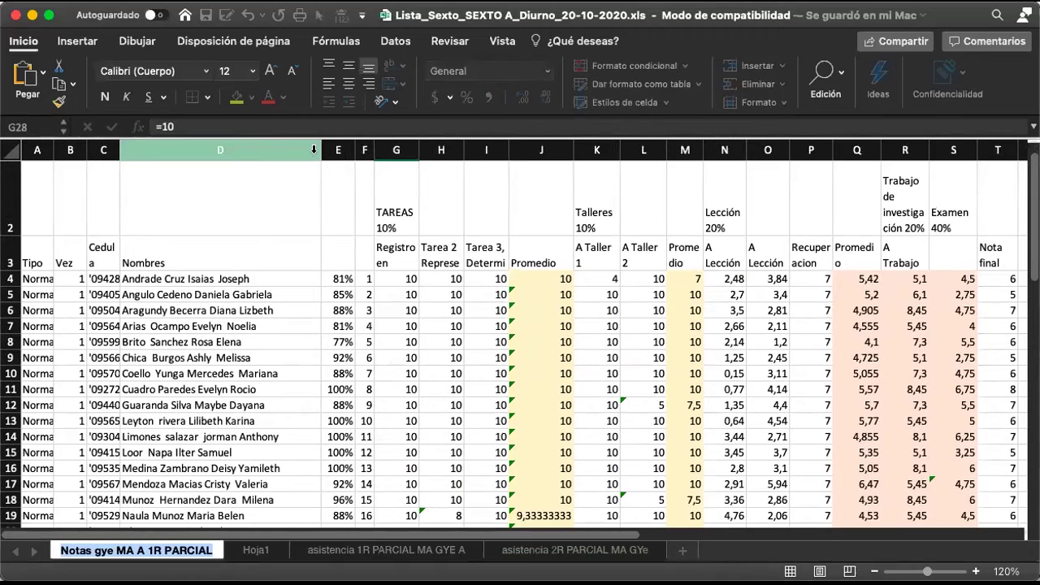
left_click_drag(319, 150, 297, 147)
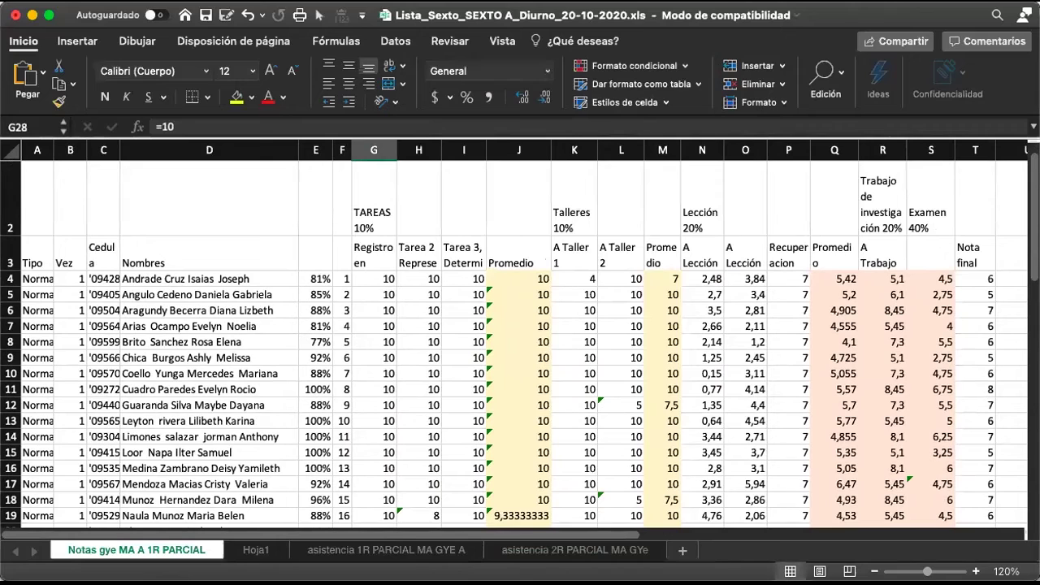
Fill the "Nota final" column with light blue.
left_click(975, 150)
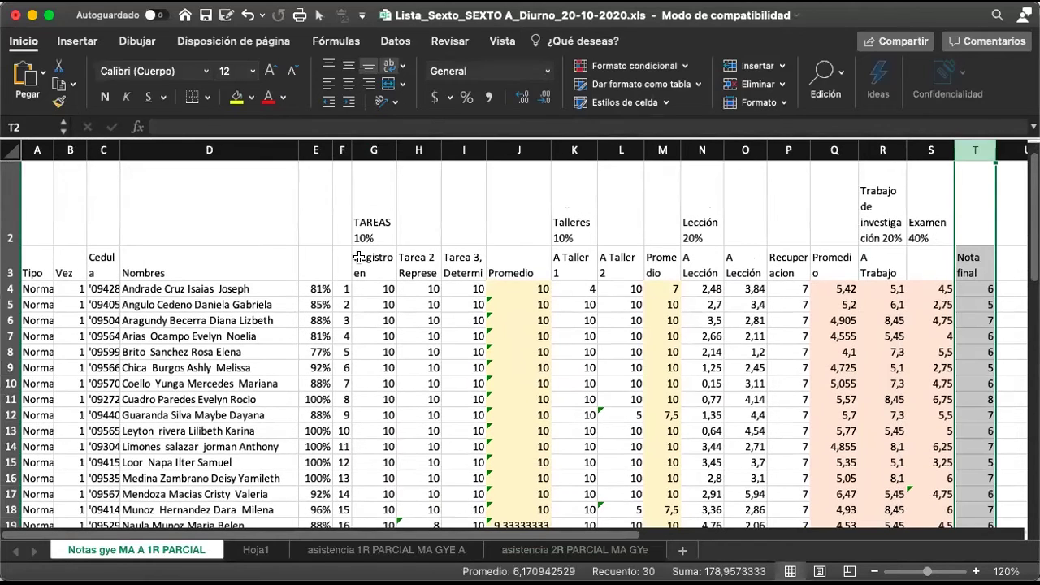
left_click(251, 98)
left_click(359, 186)
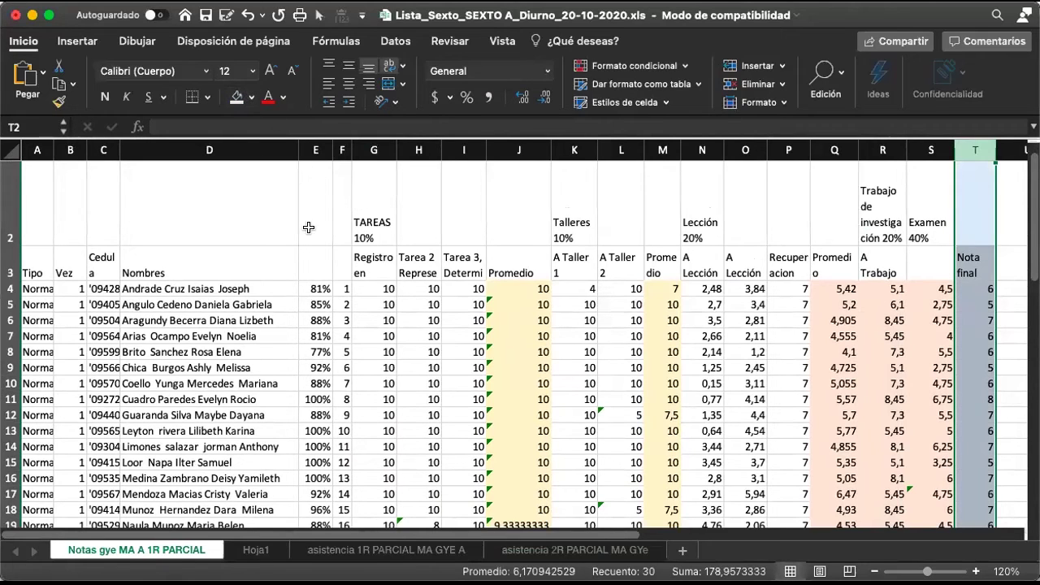
Examine the "Nota final" formula in cell T9 and the cells it refers to.
double_click(959, 364)
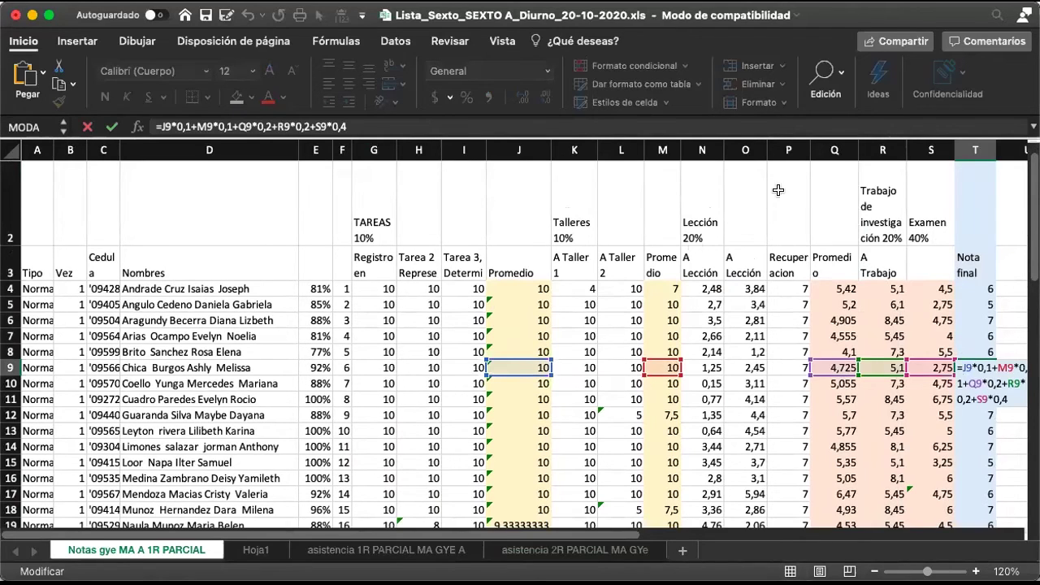
left_click(453, 300)
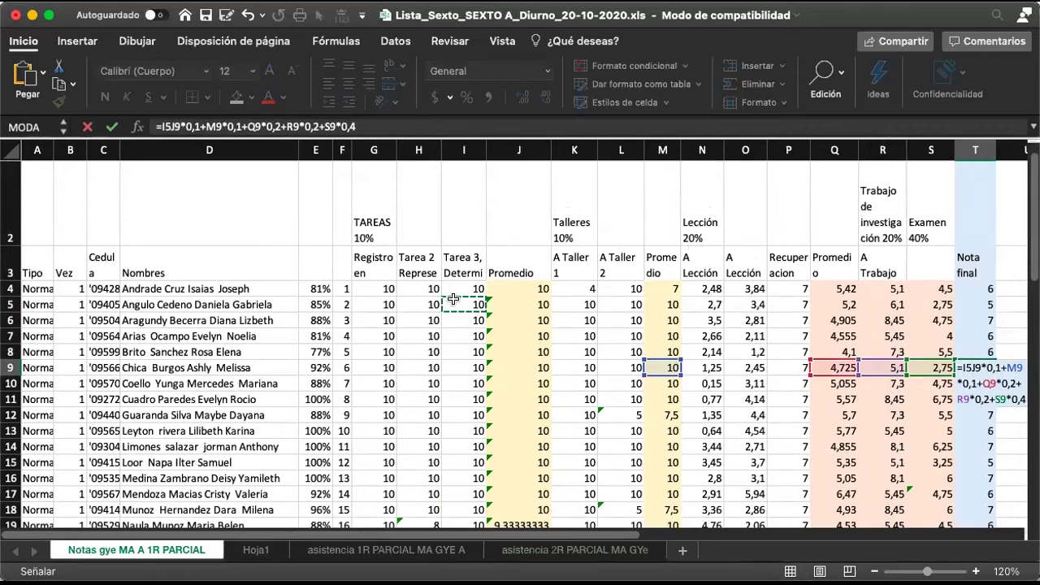
key("Escape")
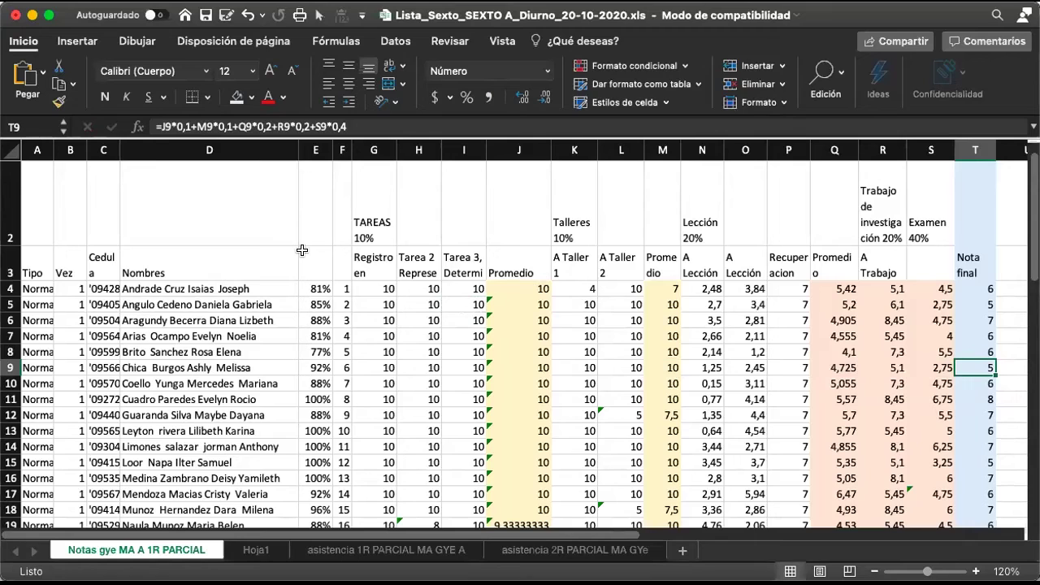
Review the Tareas and Talleres weights with the first student's Promedio formulas, and the Lección and Trabajo de investigación weights.
left_click(366, 216)
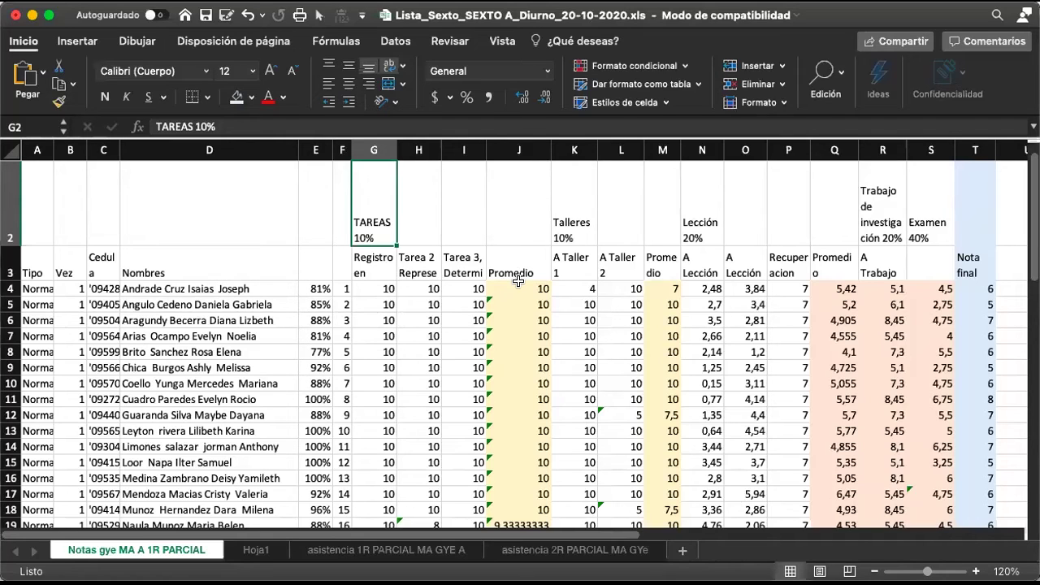
left_click(523, 283)
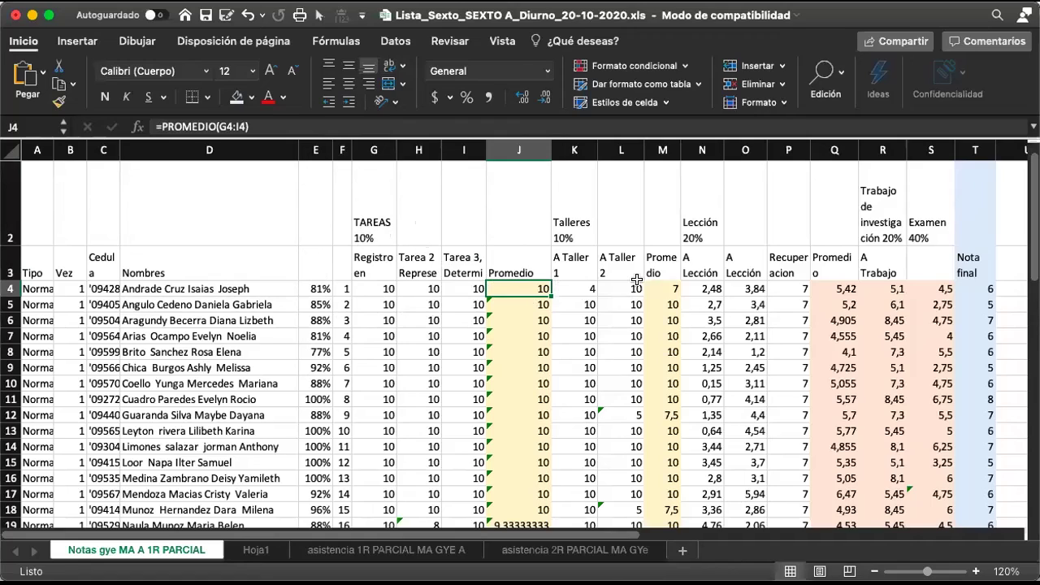
scroll(637, 280, "right", 2)
scroll(638, 280, "down", 1)
scroll(637, 281, "left", 1)
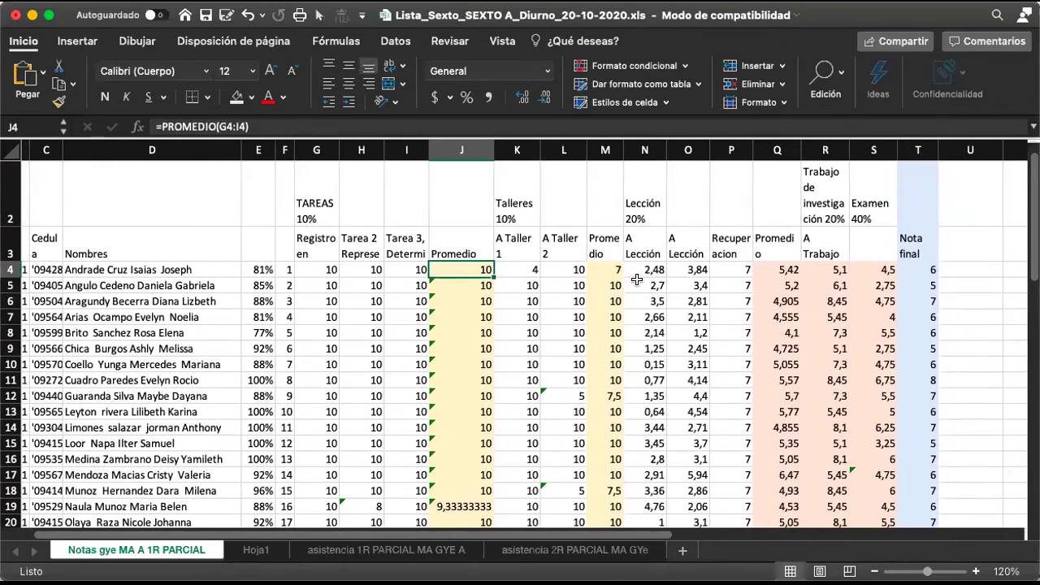
left_click(531, 215)
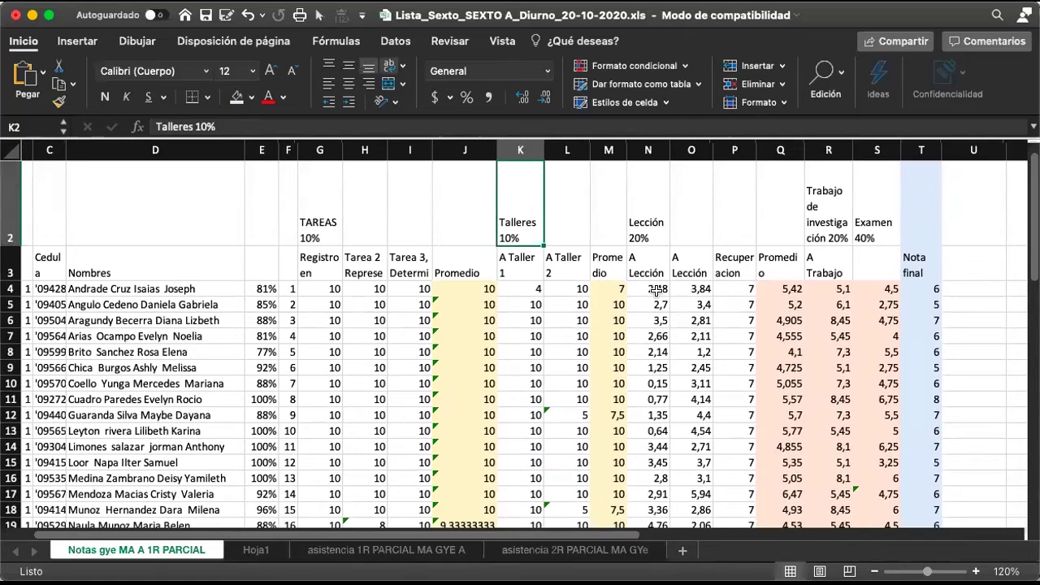
left_click(615, 287)
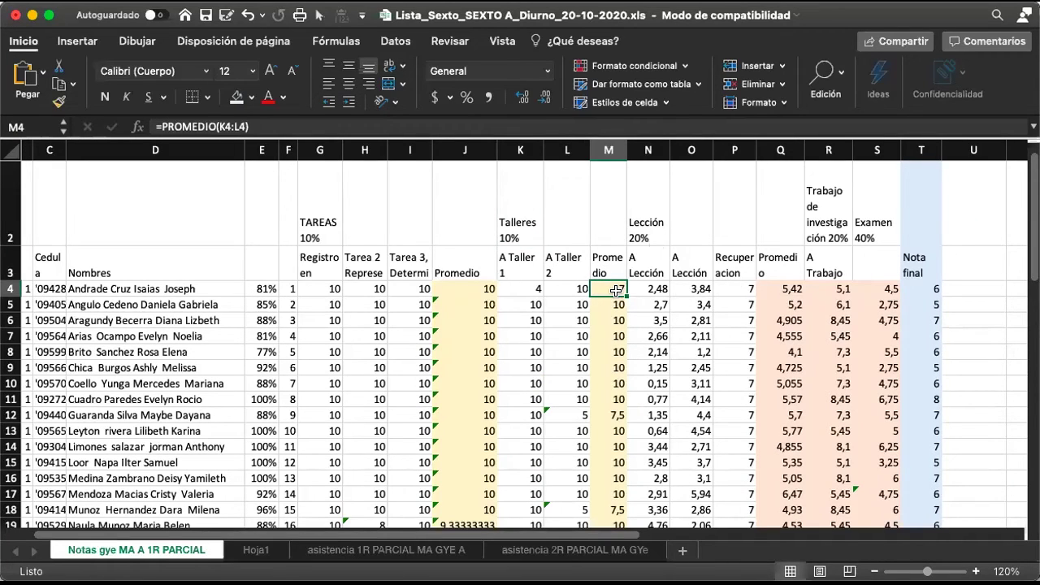
left_click(641, 225)
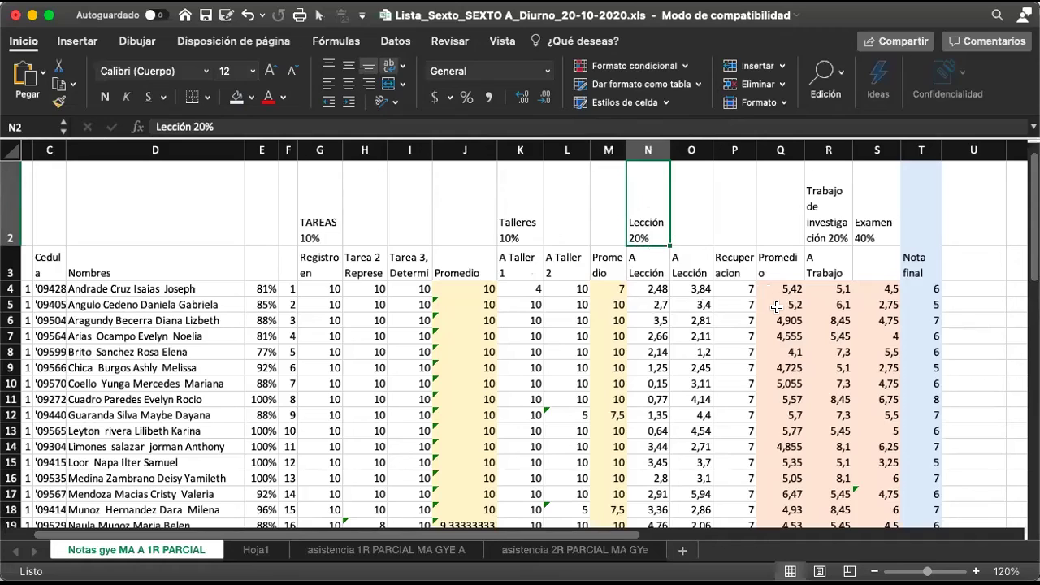
left_click(816, 237)
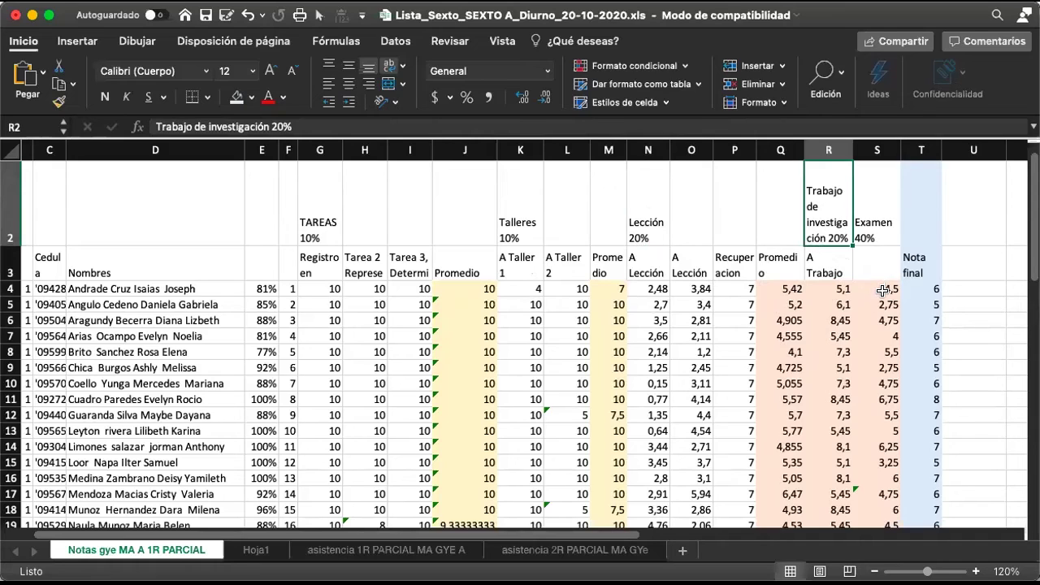
Go through the weight headings in row 2 again, from Tareas and Talleres through Lección and Trabajo de investigación to Examen.
left_click(313, 227)
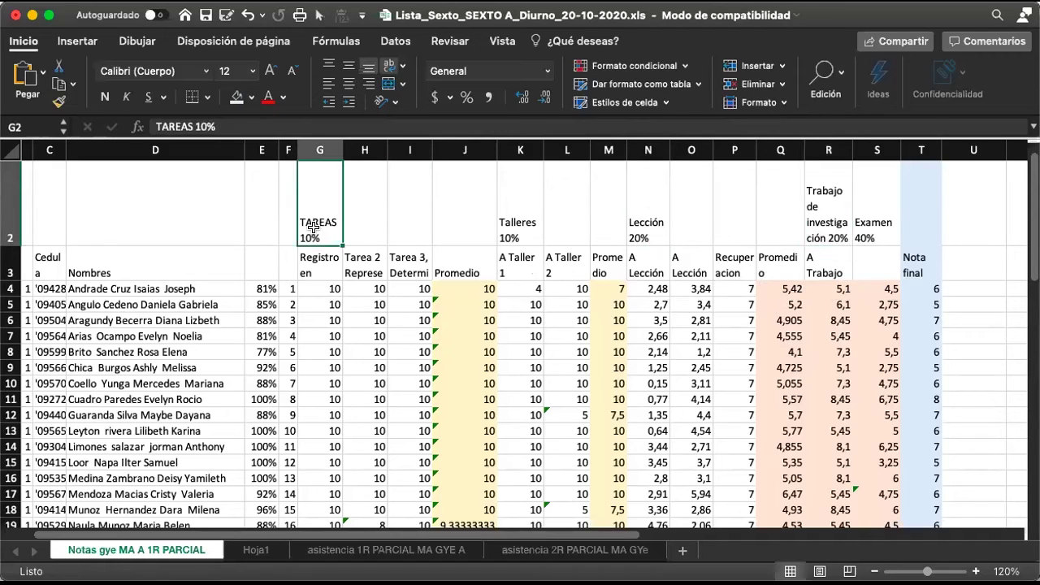
left_click(530, 223)
left_click(648, 233)
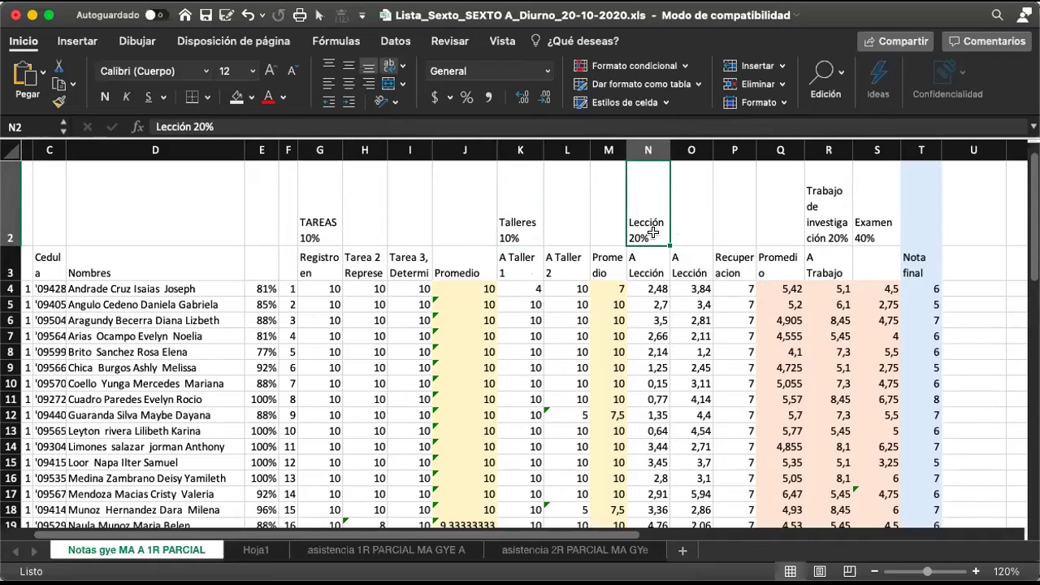
left_click(820, 224)
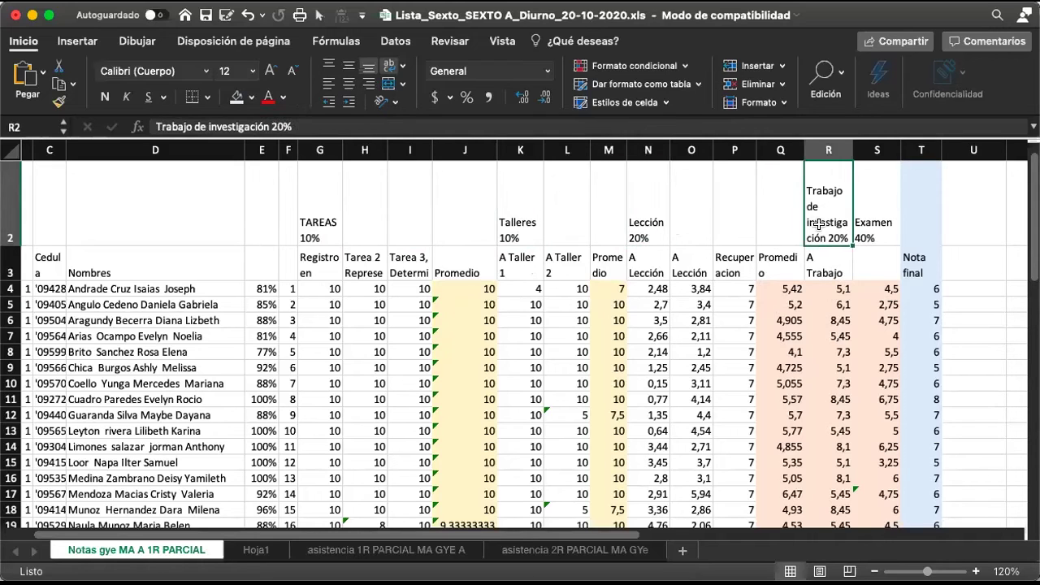
left_click(882, 228)
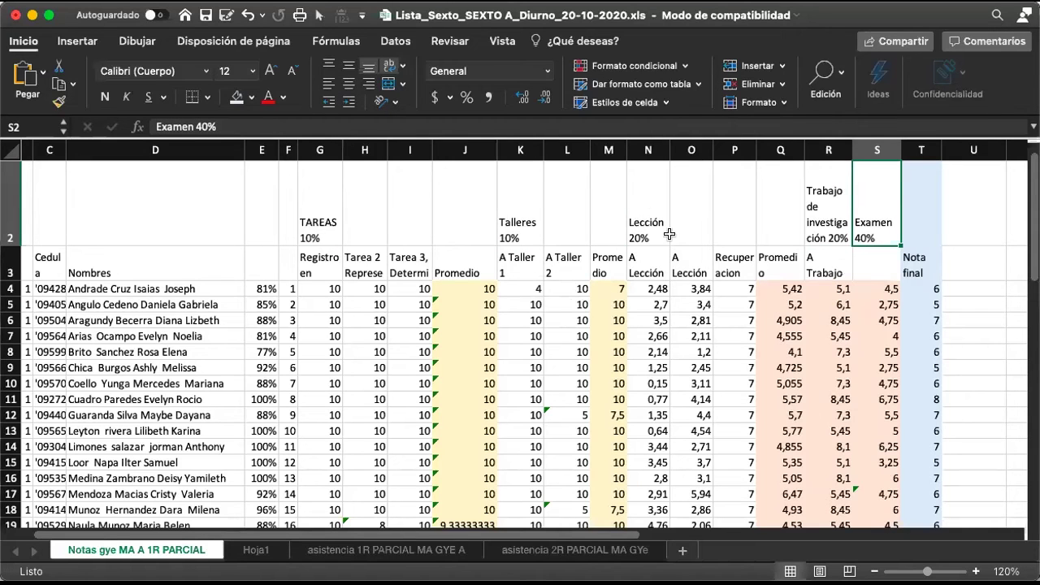
Examine the weighted "Nota final" formula in cell T4 and the component grades it combines.
left_click(924, 287)
double_click(923, 287)
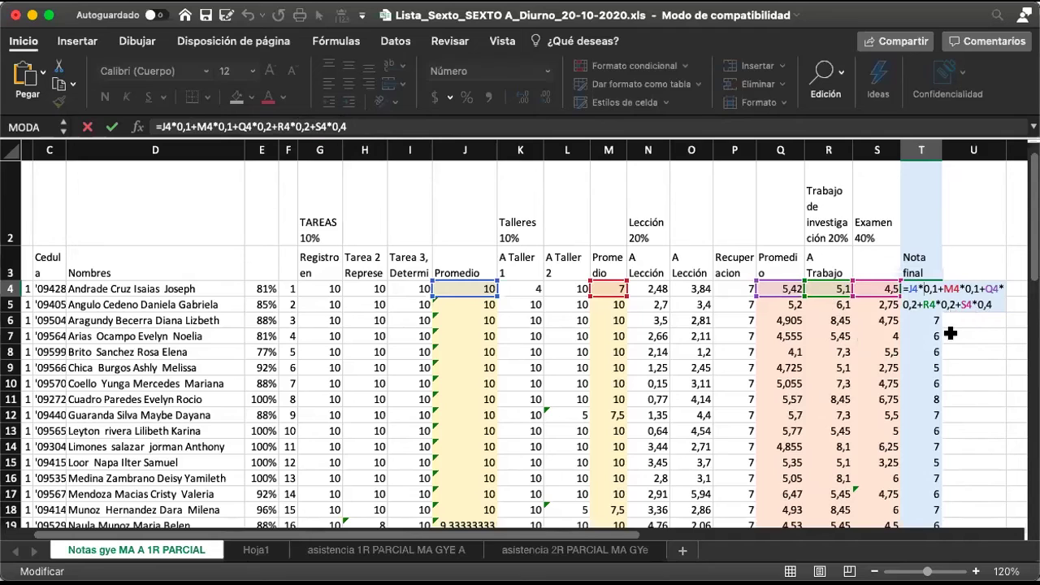
key("Return")
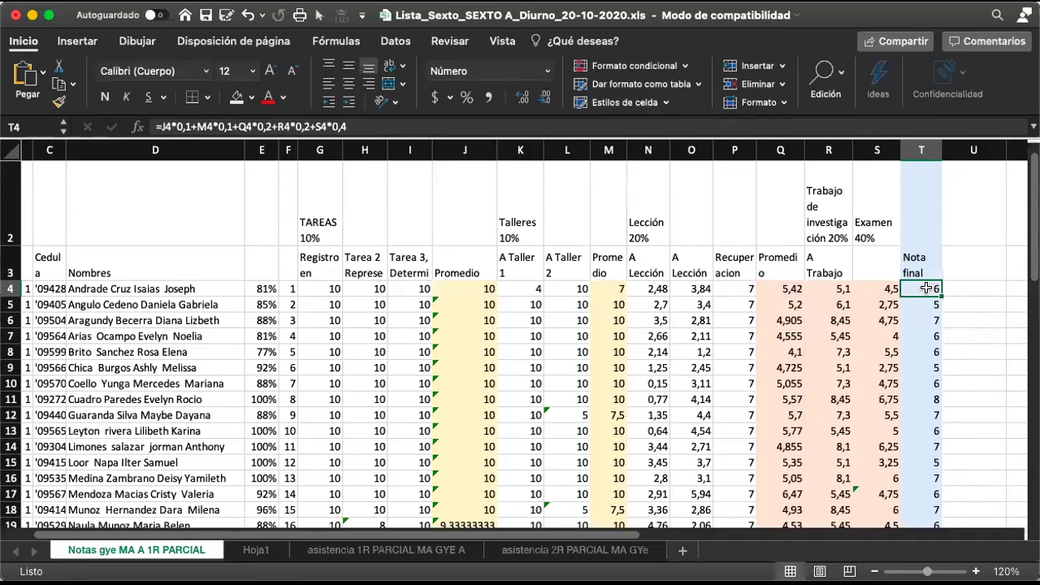
key("Right")
key("Left")
Format the Tareas Promedio values in J4:J32 as numbers with two decimal places.
left_click(482, 290)
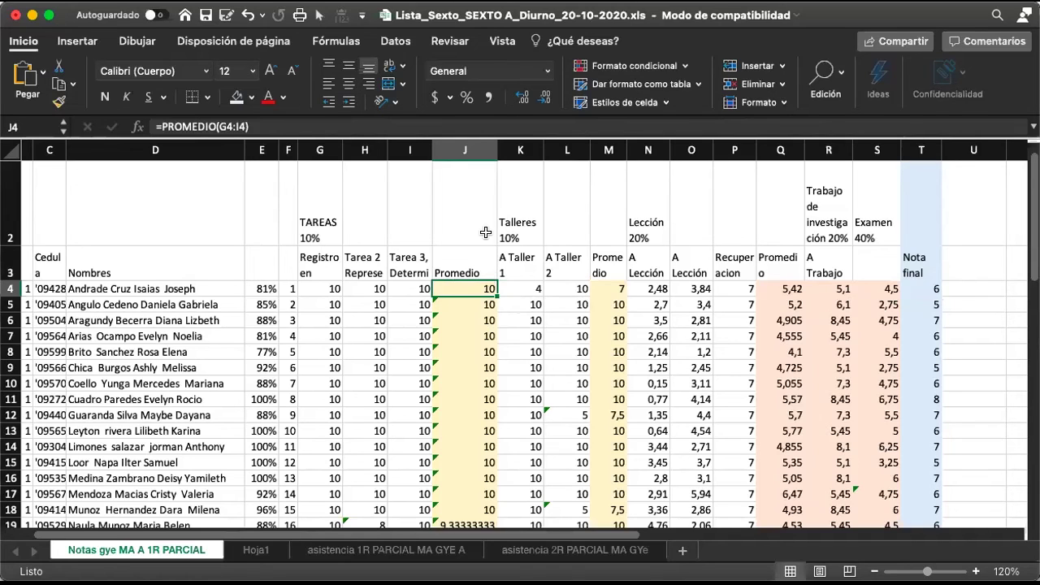
left_click(465, 151)
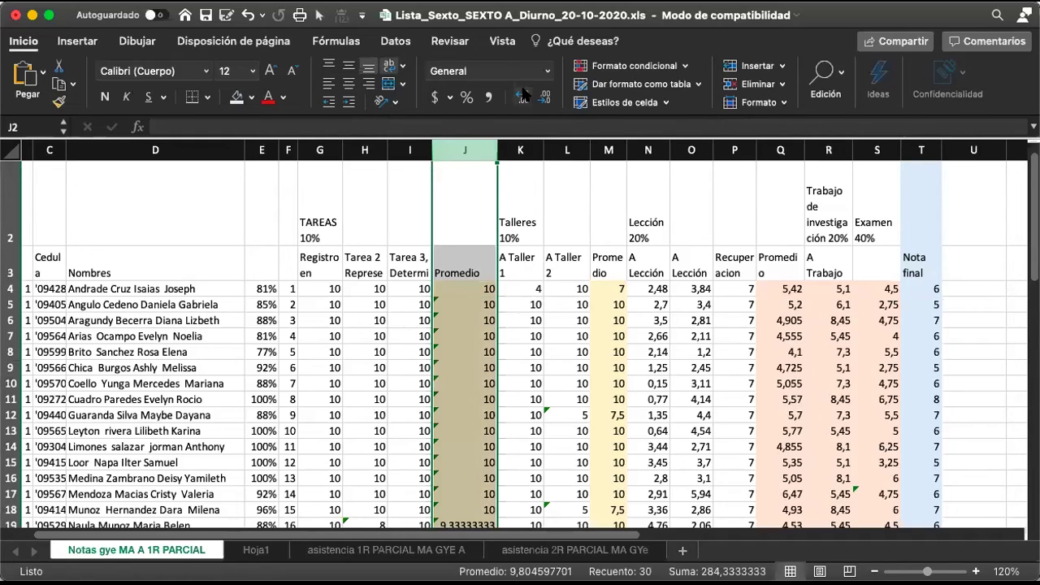
left_click(462, 278)
key("Down")
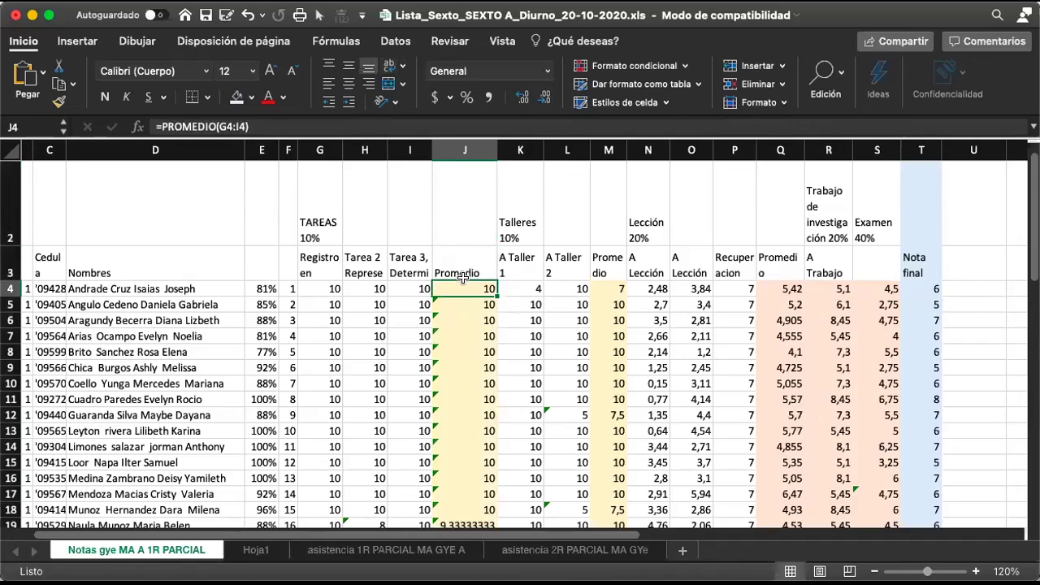
key("super+shift+Down")
scroll(521, 277, "up", 5)
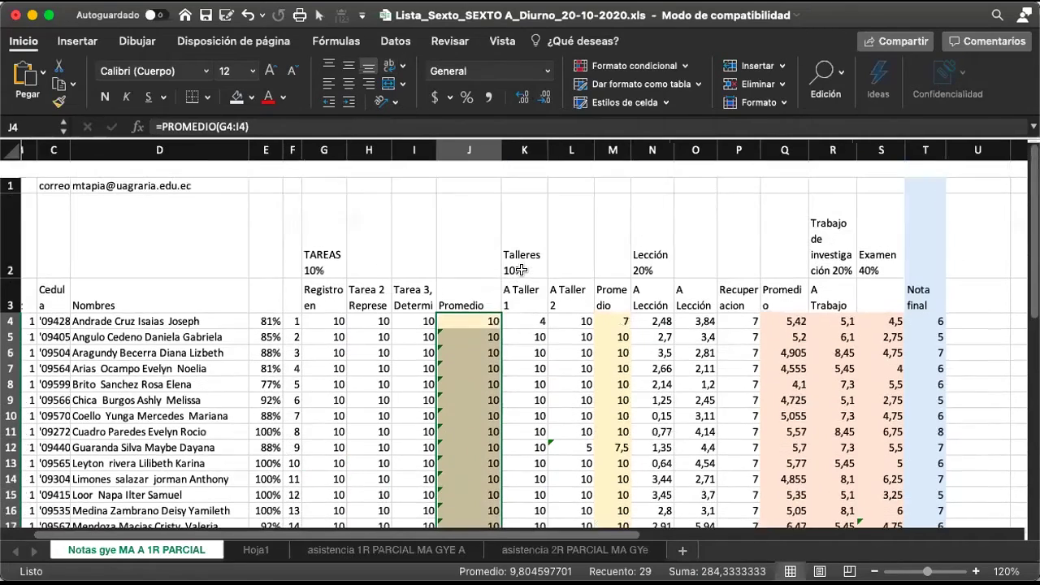
left_click(521, 98)
left_click(543, 98)
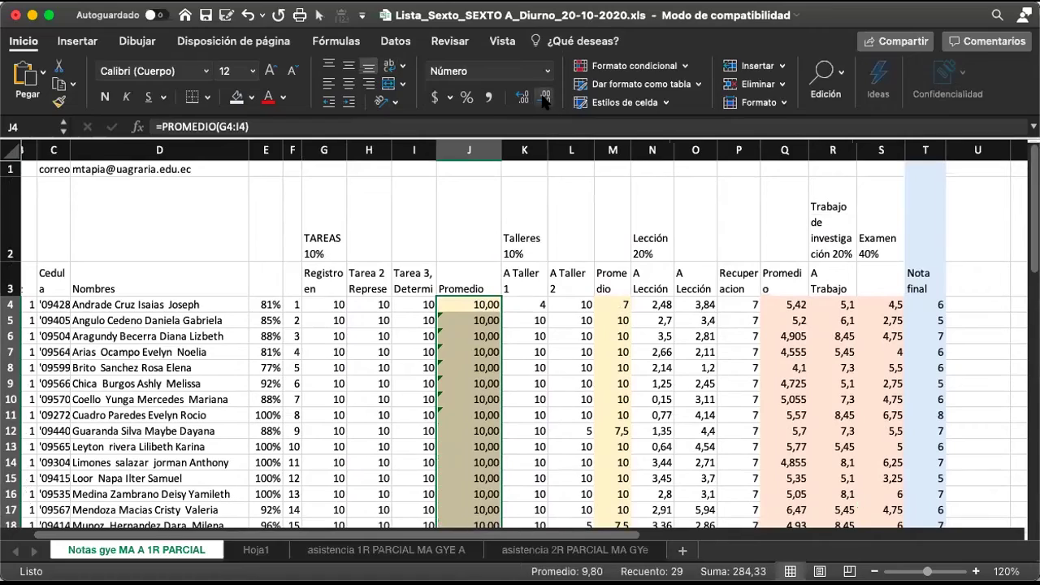
Check the Tareas averages and the other grades down the whole student list through row 32.
scroll(517, 442, "down", 3)
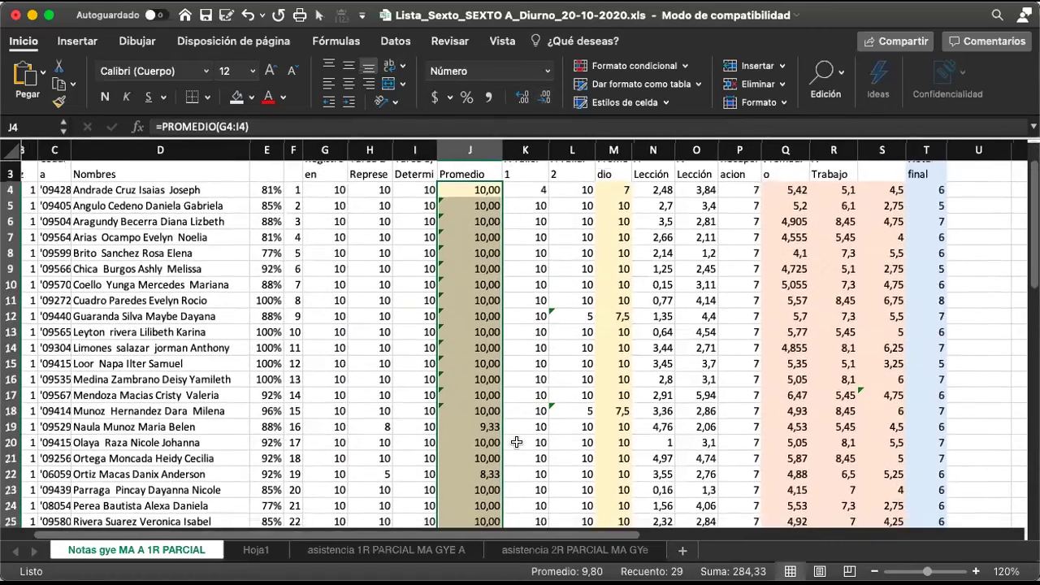
scroll(517, 442, "up", 2)
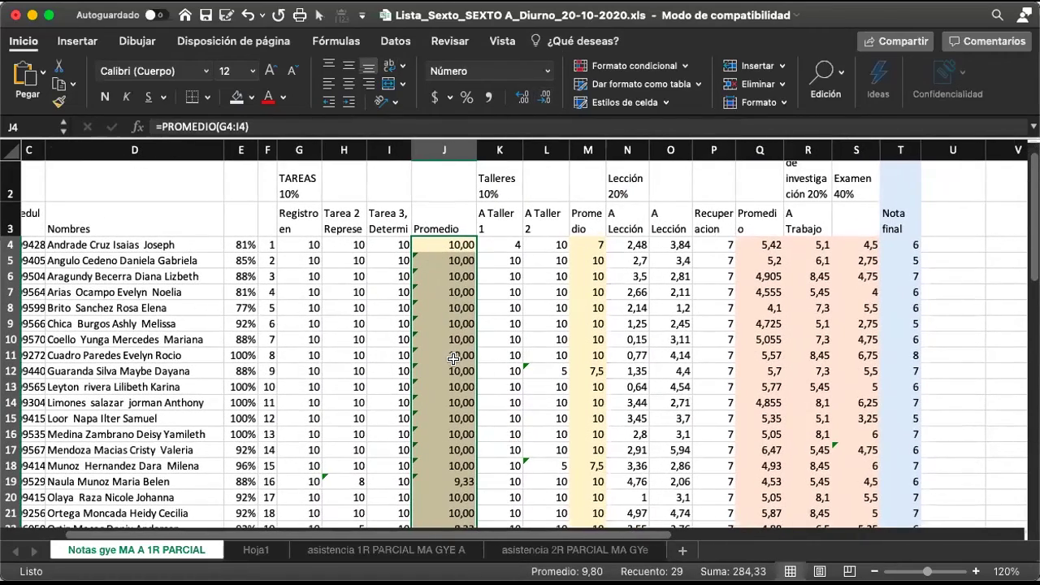
scroll(427, 470, "down", 5)
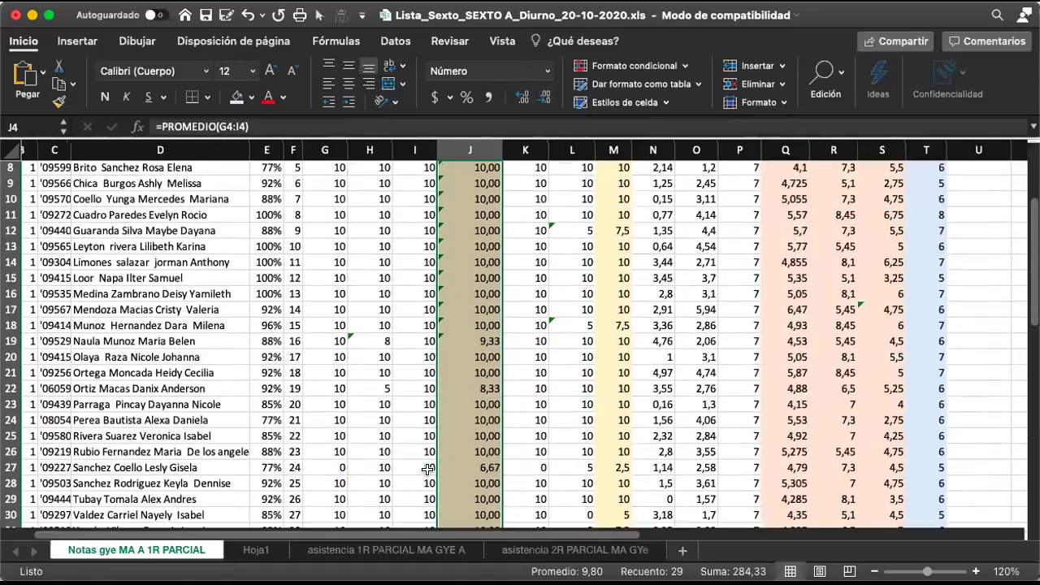
scroll(427, 470, "down", 2)
scroll(436, 472, "up", 5)
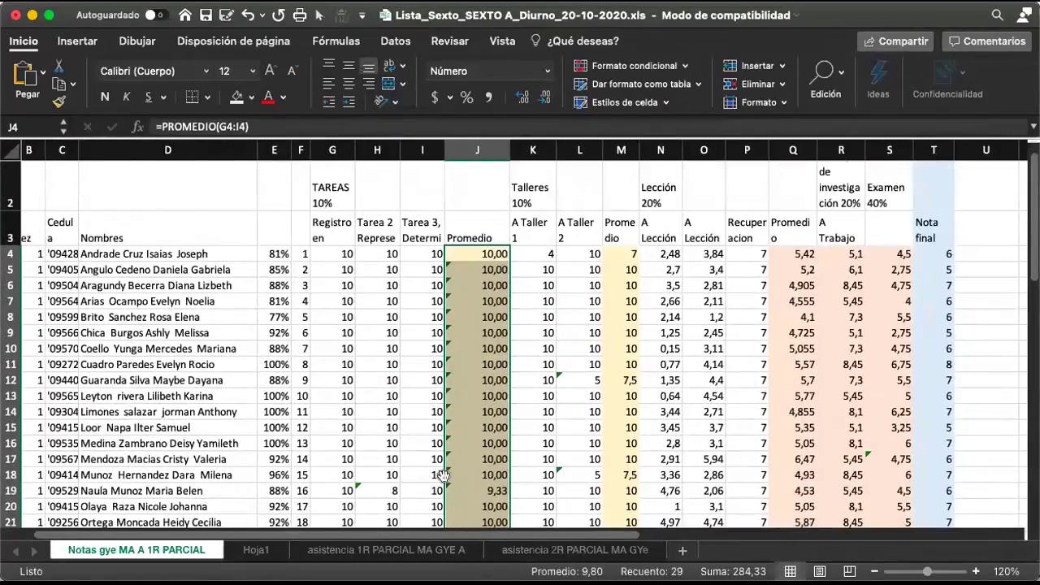
scroll(443, 479, "down", 15)
scroll(512, 191, "up", 7)
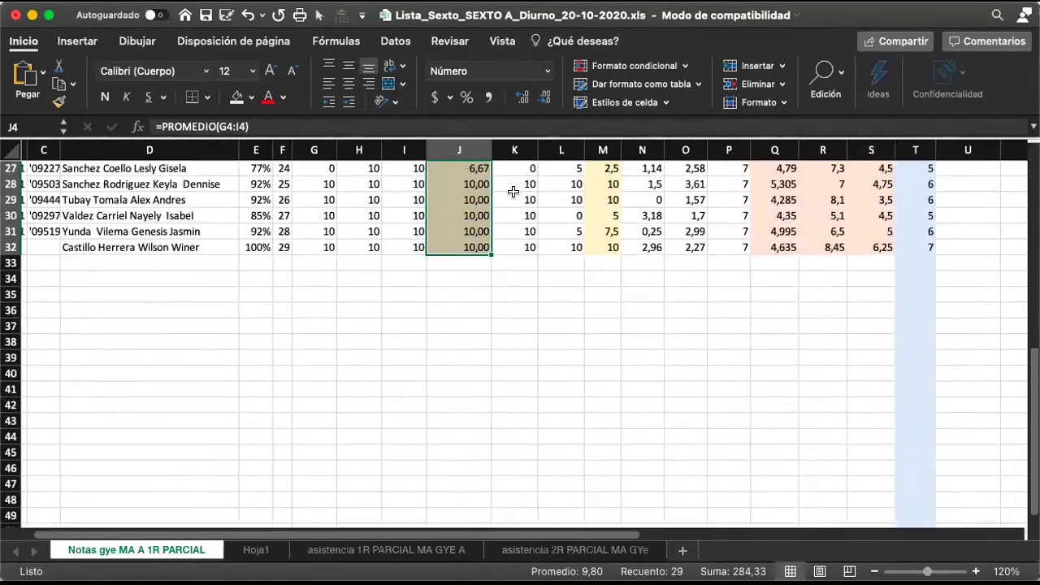
scroll(512, 191, "up", 5)
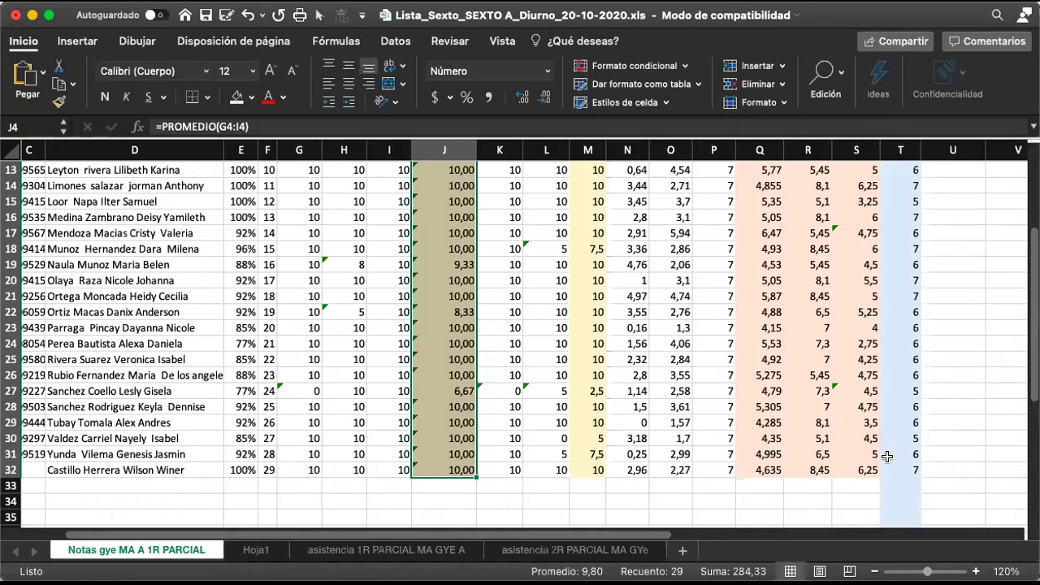
left_click(723, 453)
scroll(724, 453, "up", 6)
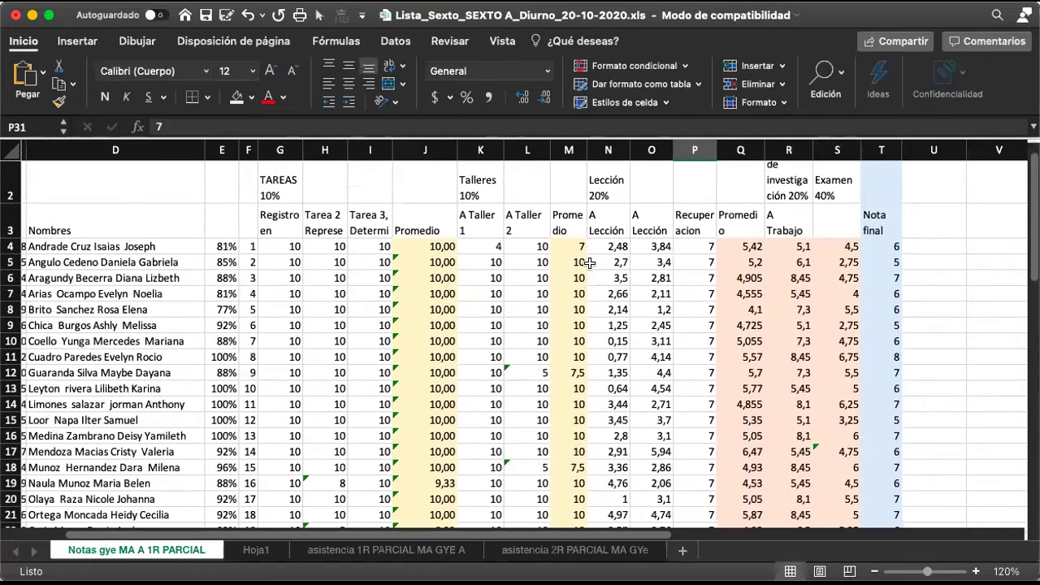
Format the Talleres Promedio values in M4:M32 as numbers with two decimal places.
left_click(568, 150)
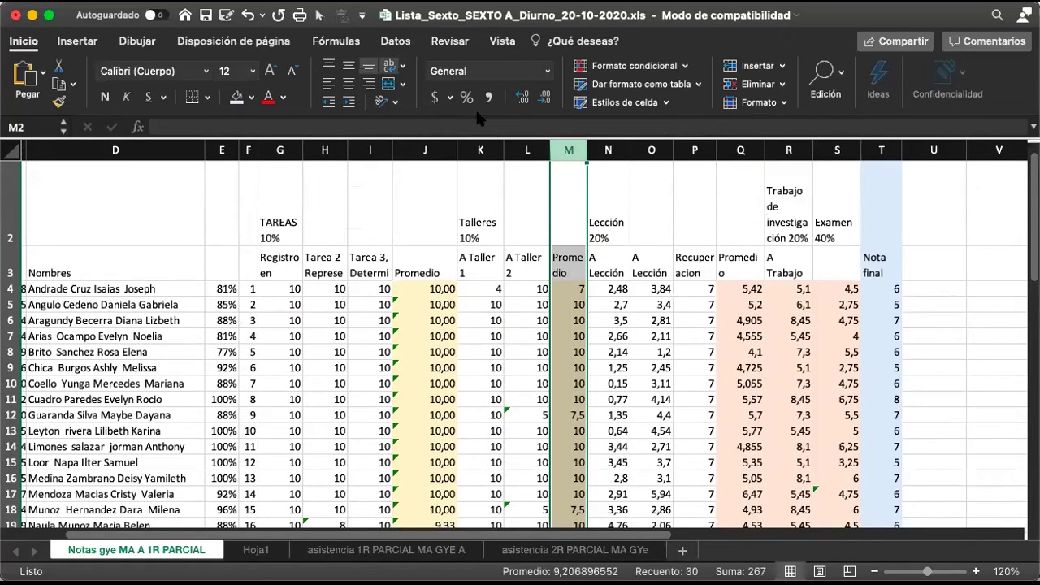
left_click(576, 278)
key("ctrl+Down")
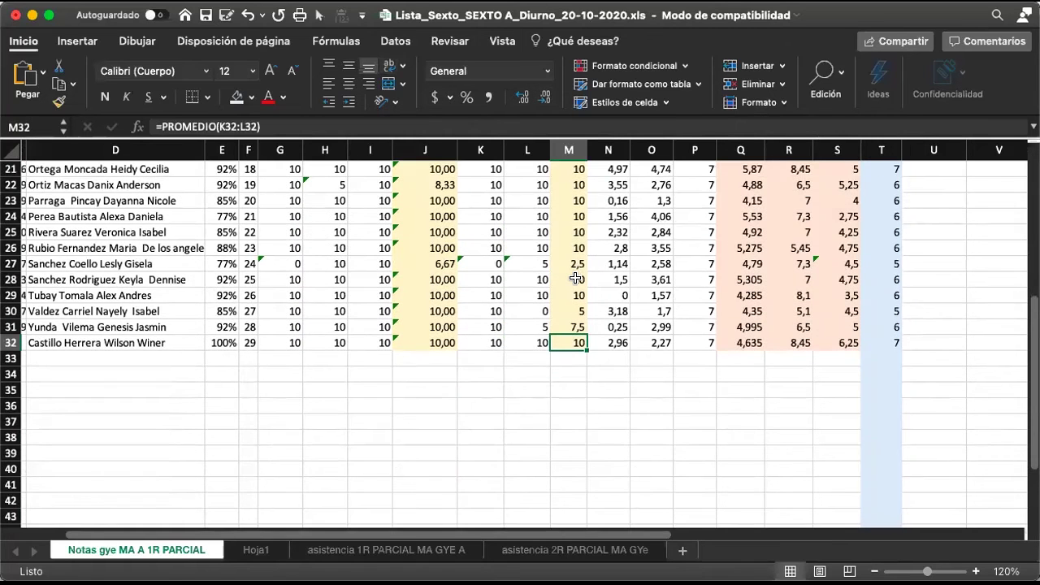
key("ctrl+shift+Up")
key("shift+Down")
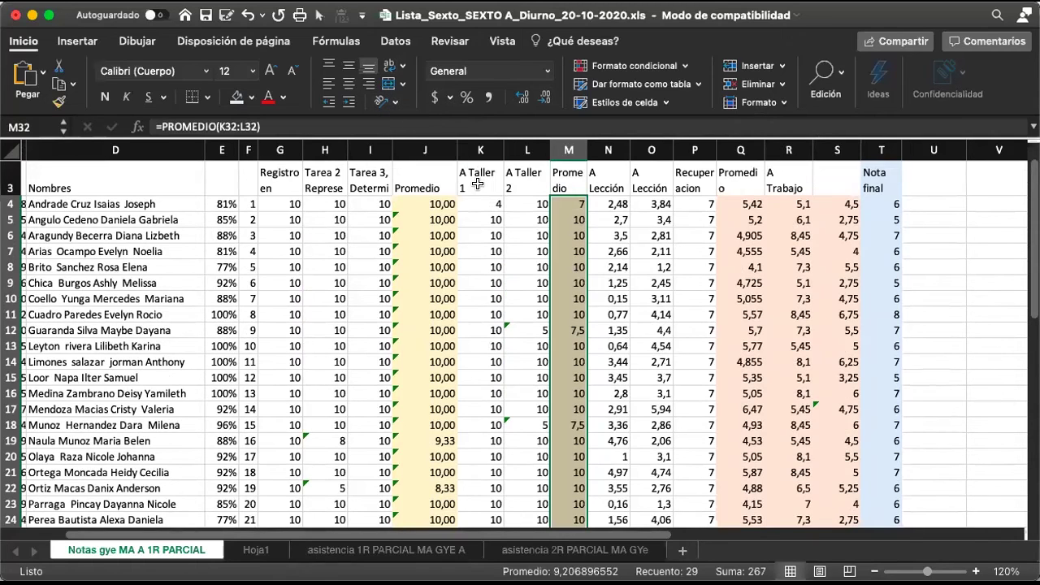
scroll(464, 250, "up", 1)
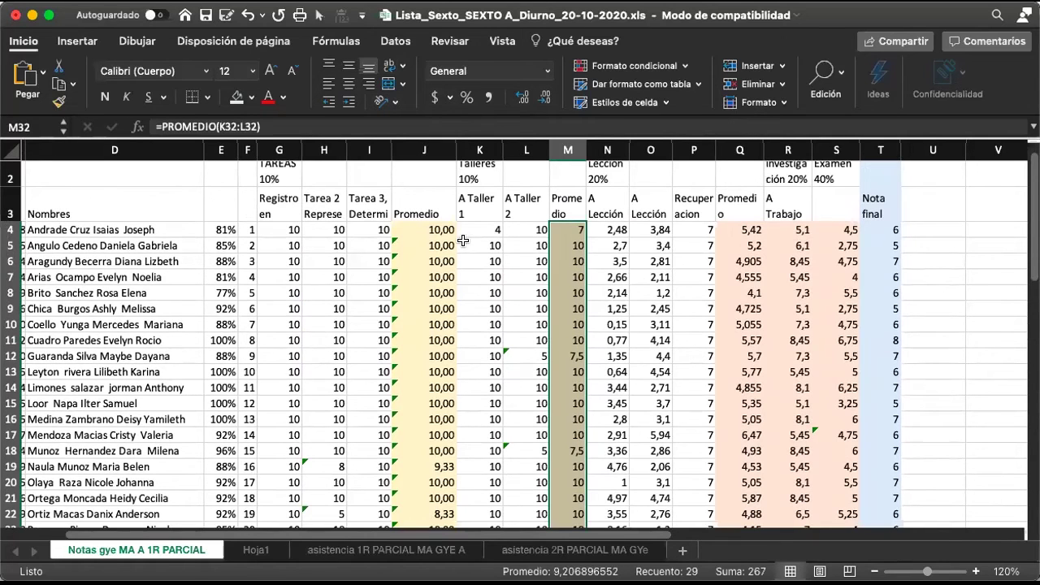
left_click(522, 97)
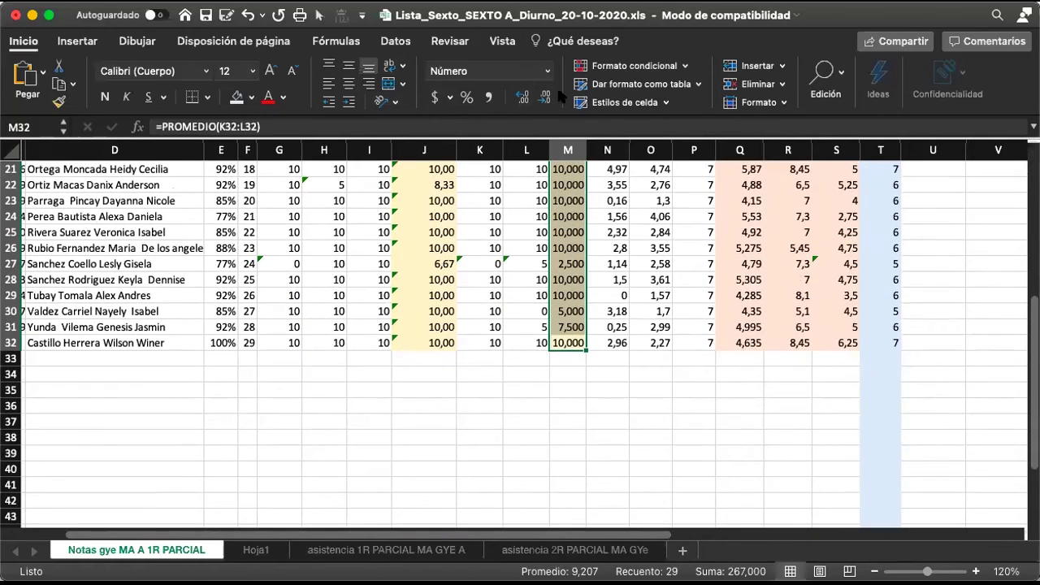
left_click(545, 96)
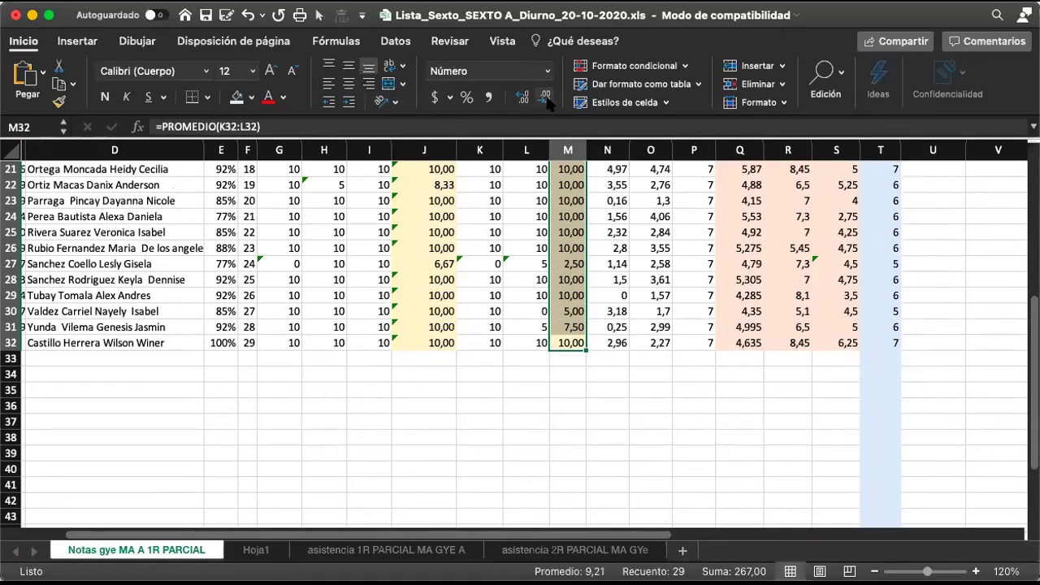
scroll(515, 339, "up", 5)
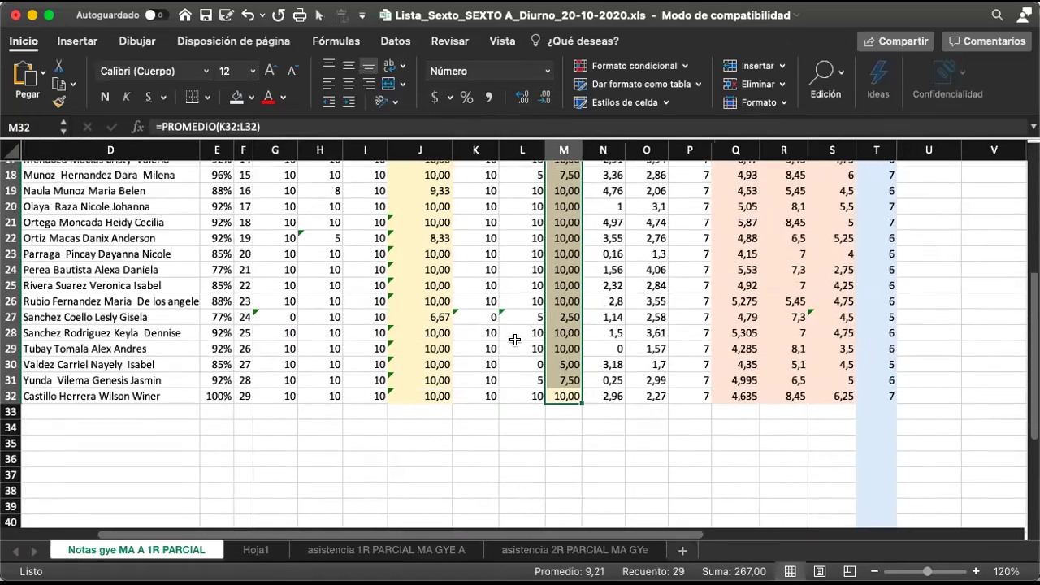
Examine the Lección Promedio formula in cell Q4 without changing it.
scroll(514, 339, "up", 3)
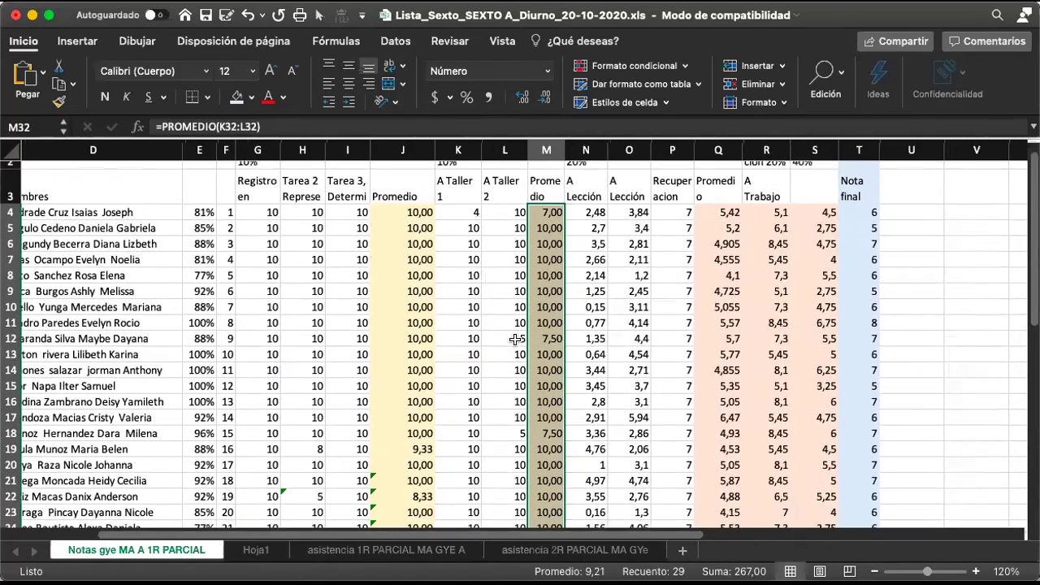
scroll(515, 339, "down", 1)
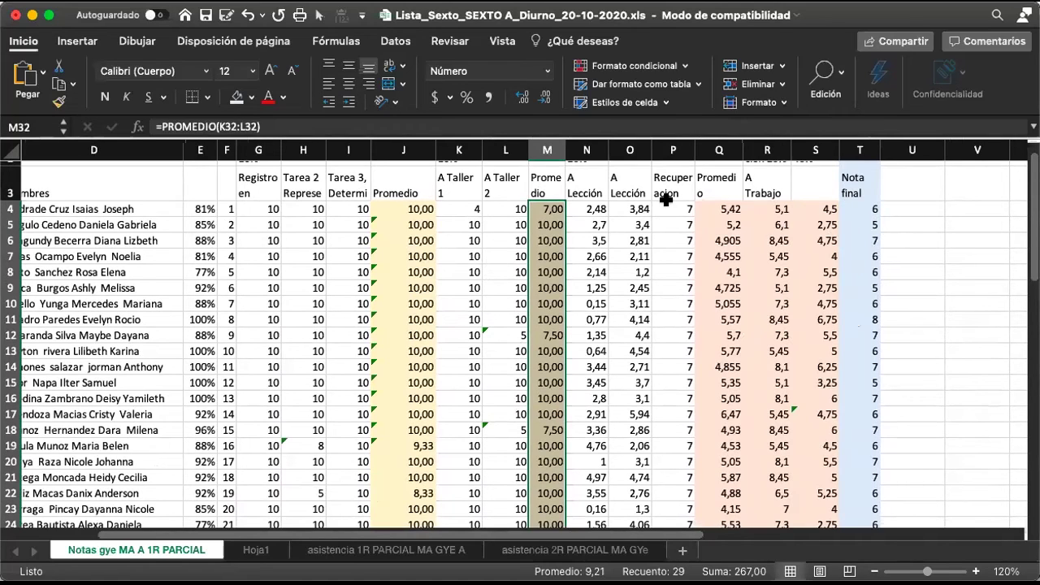
double_click(737, 212)
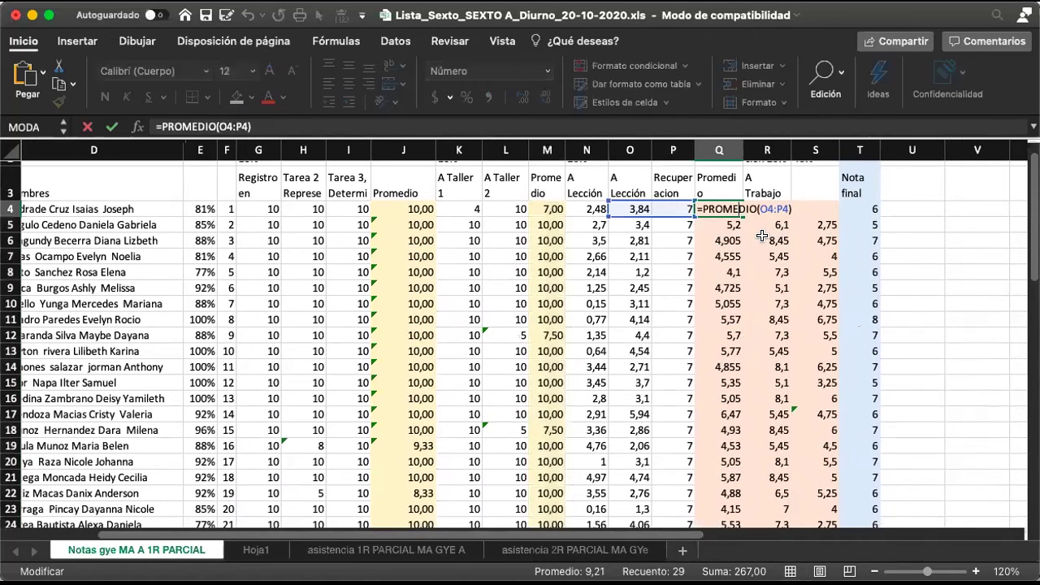
key("Escape")
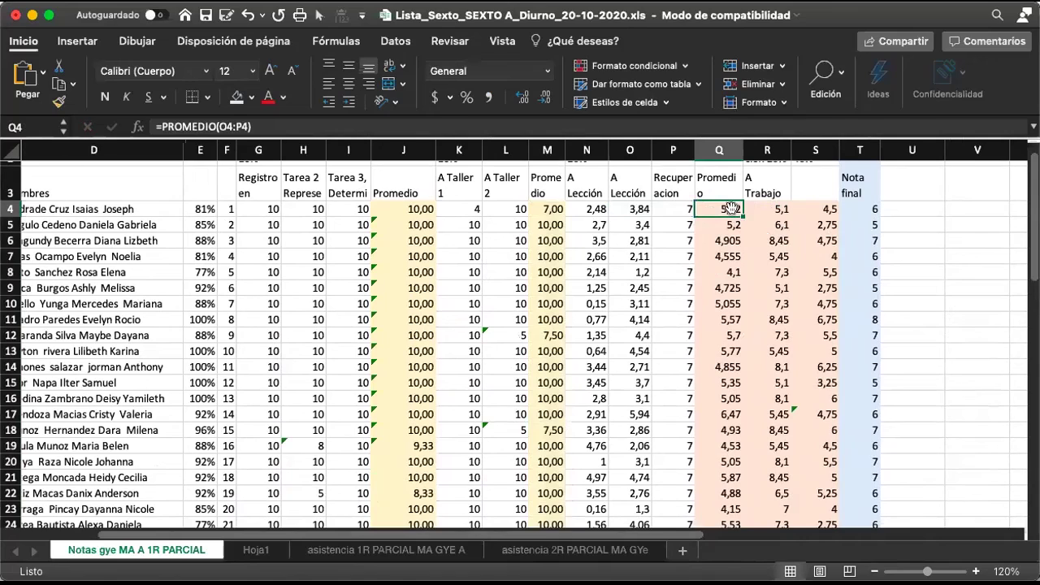
Format the Lección Promedio values in Q4:Q32 as numbers with two decimal places.
left_click_drag(731, 209, 731, 520)
scroll(508, 178, "up", 10)
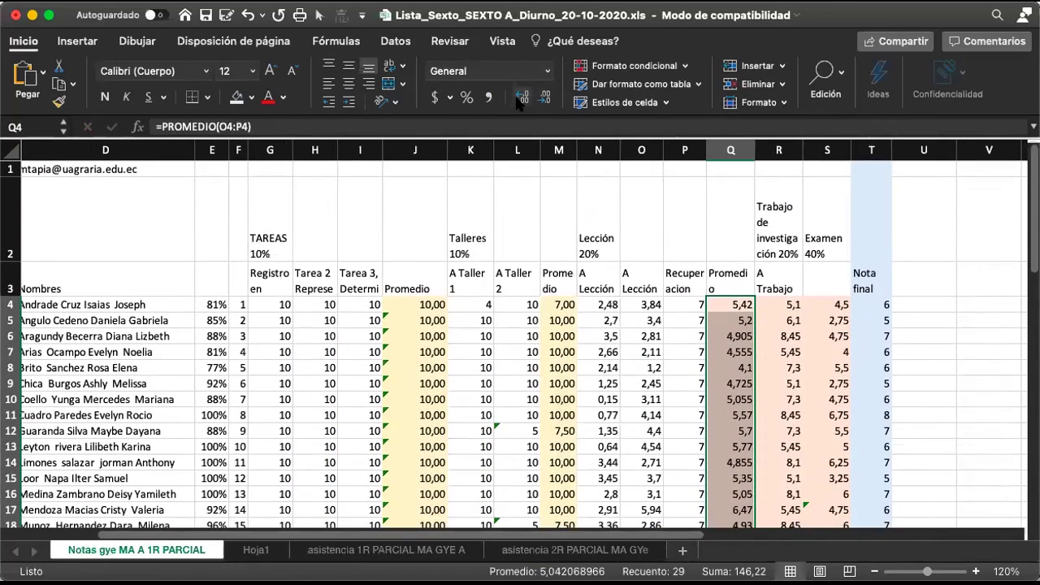
left_click(520, 99)
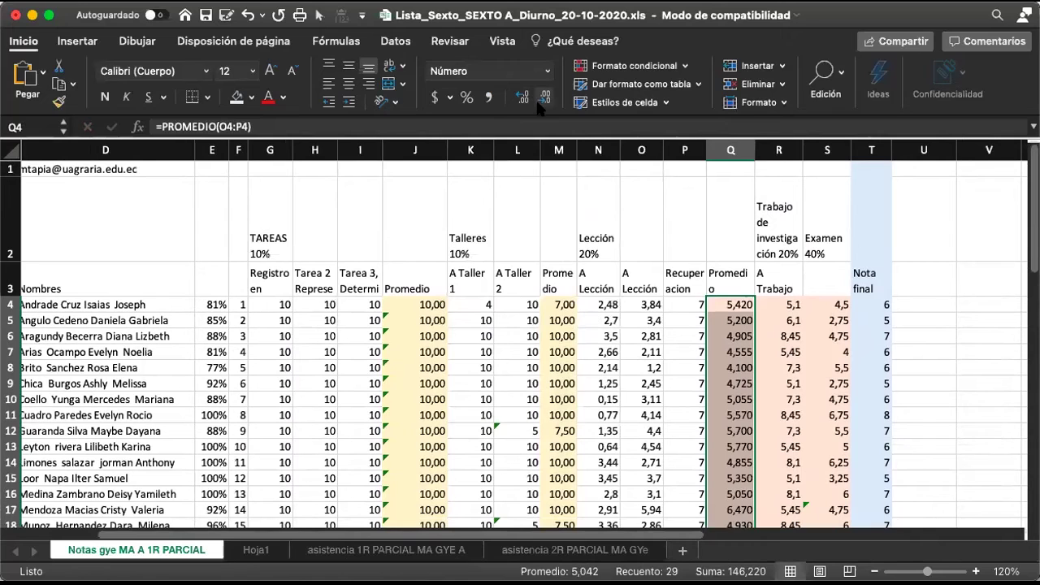
left_click(545, 99)
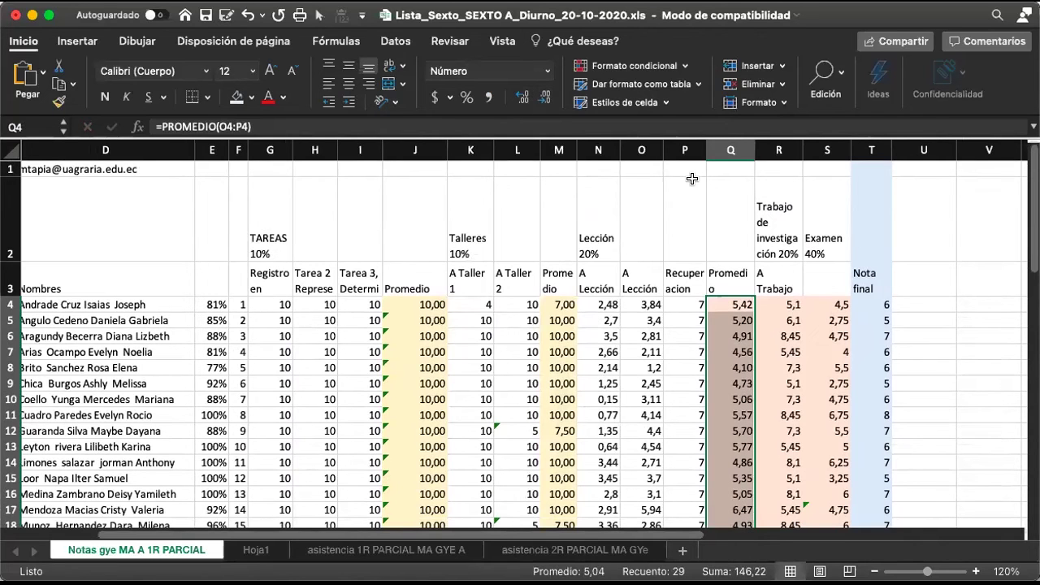
Format the Trabajo de investigación and Examen grades in R4:S32 as numbers with one decimal place.
left_click(778, 302)
key("shift+Down")
key("shift+Right")
key("shift+Down")
key("shift+Down")
key("shift+Down")
key("shift+Down")
key("shift+Down")
key("shift+Down")
key("shift+Down")
key("shift+Down")
key("shift+Down")
key("shift+Down")
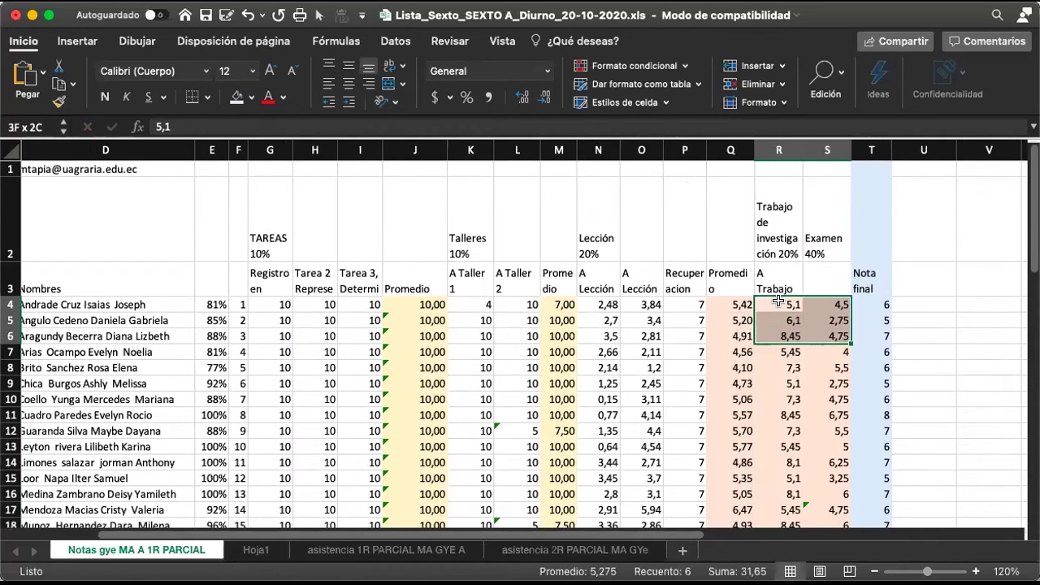
key("shift+Down")
key("shift+Down")
key("shift+Down")
key("shift+Down")
key("shift+Down")
key("shift+Down")
key("shift+Down")
key("shift+Down")
key("shift+Down")
key("shift+Down")
key("shift+Down")
key("shift+Down")
key("shift+Down")
key("shift+Down")
key("shift+Down")
key("shift+Down")
key("shift+Down")
key("shift+Down")
key("shift+Down")
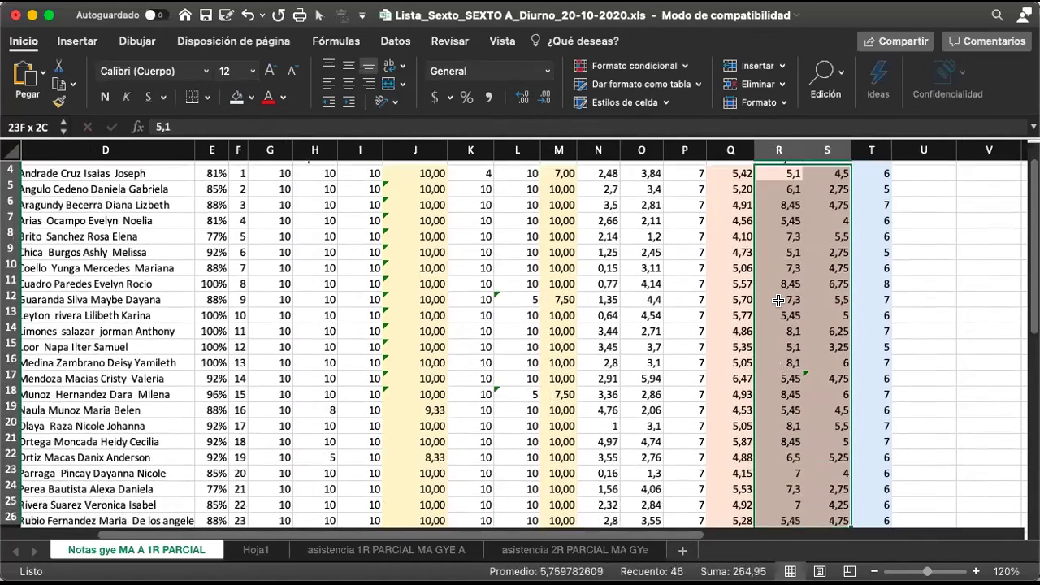
scroll(650, 284, "up", 5)
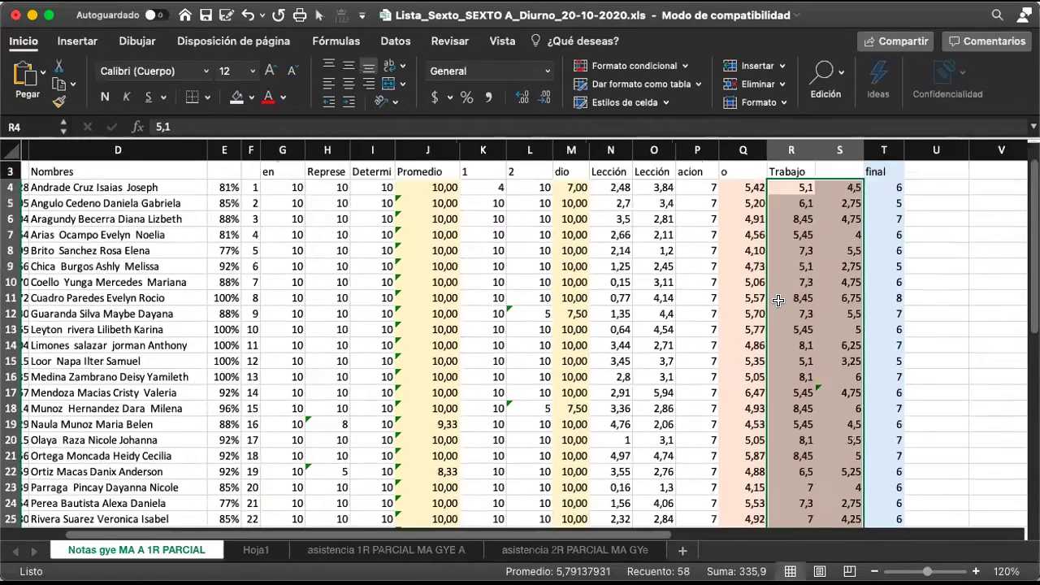
left_click(522, 97)
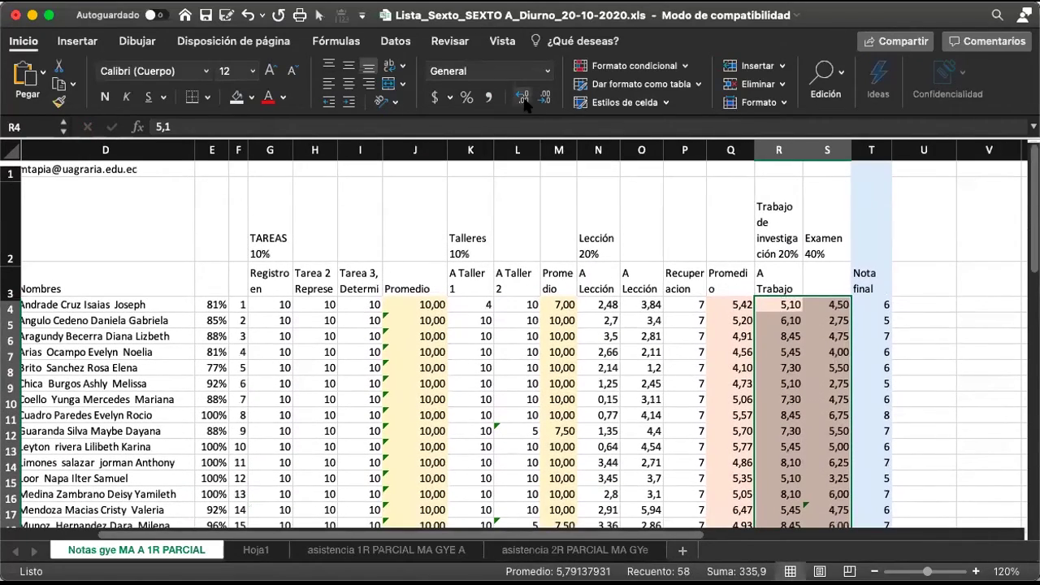
left_click(545, 101)
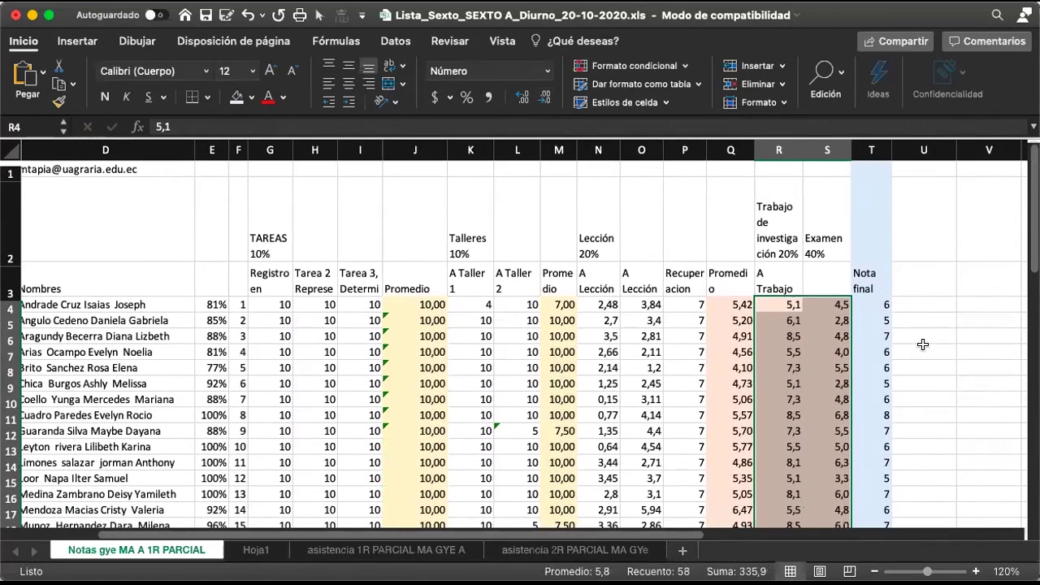
Try the Nota final values in T4:T32 with one decimal place, comparing them with whole numbers.
left_click(886, 300)
key("ctrl+shift+Down")
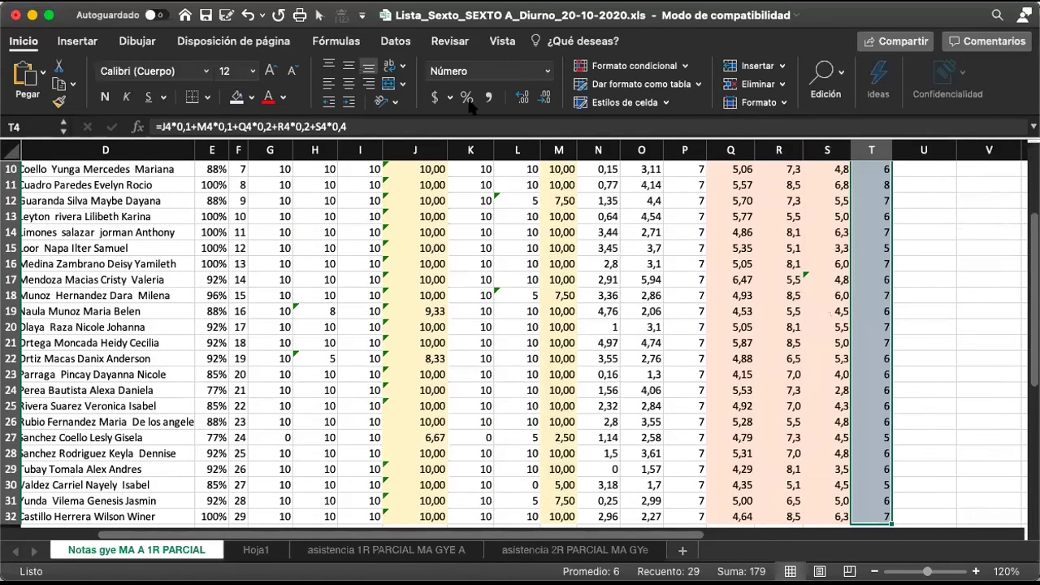
left_click(520, 104)
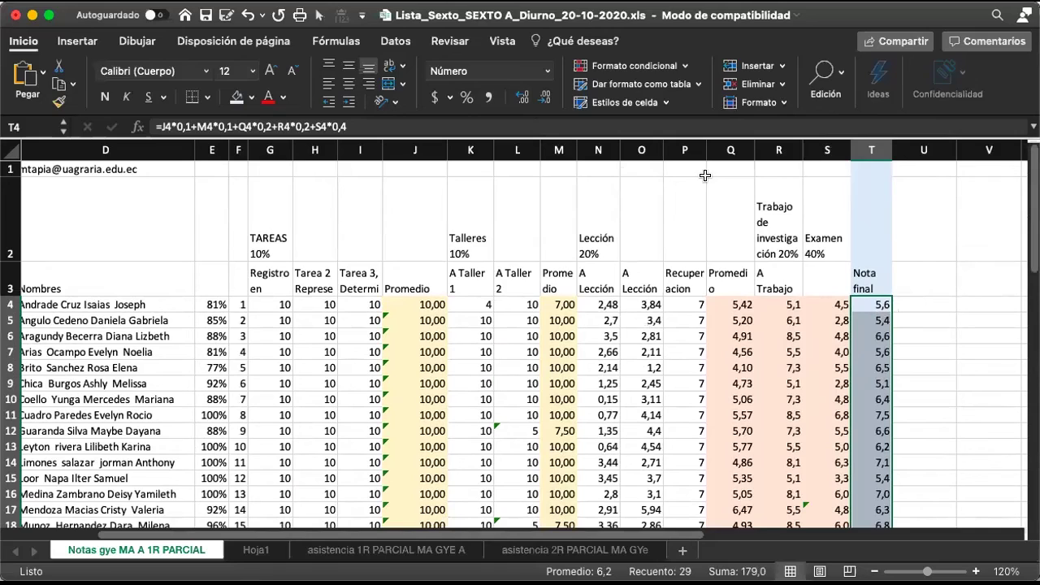
left_click(550, 99)
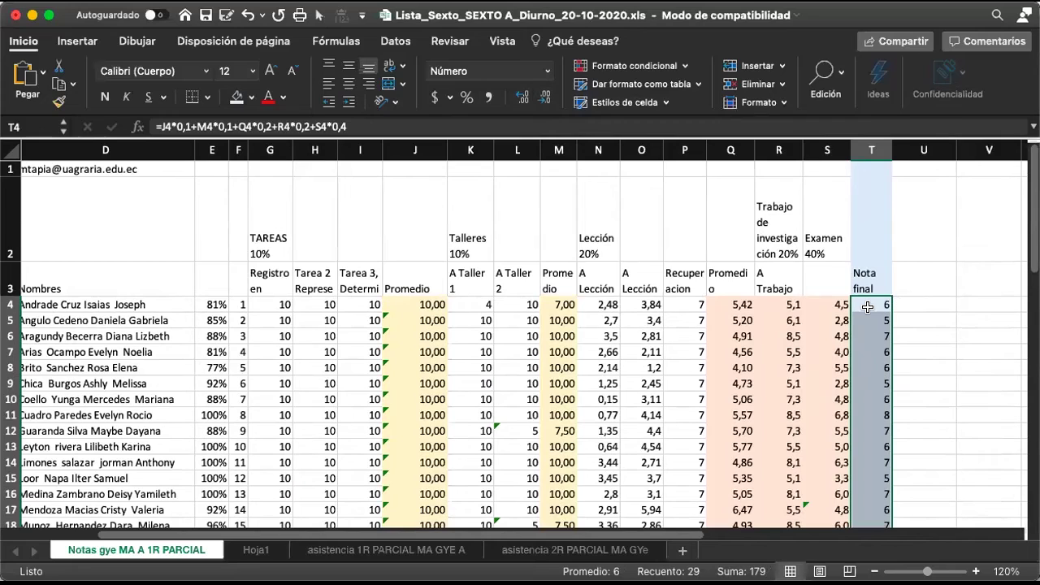
left_click(521, 98)
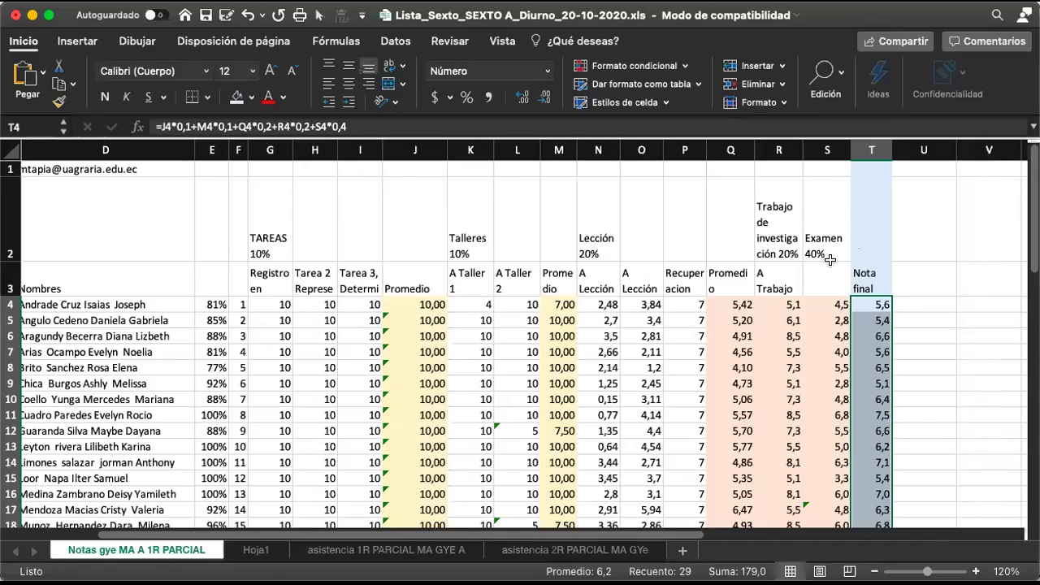
Review the component grade columns beside the final grades, including the Recuperación grades starting at P4.
scroll(693, 300, "left", 3)
scroll(695, 309, "right", 2)
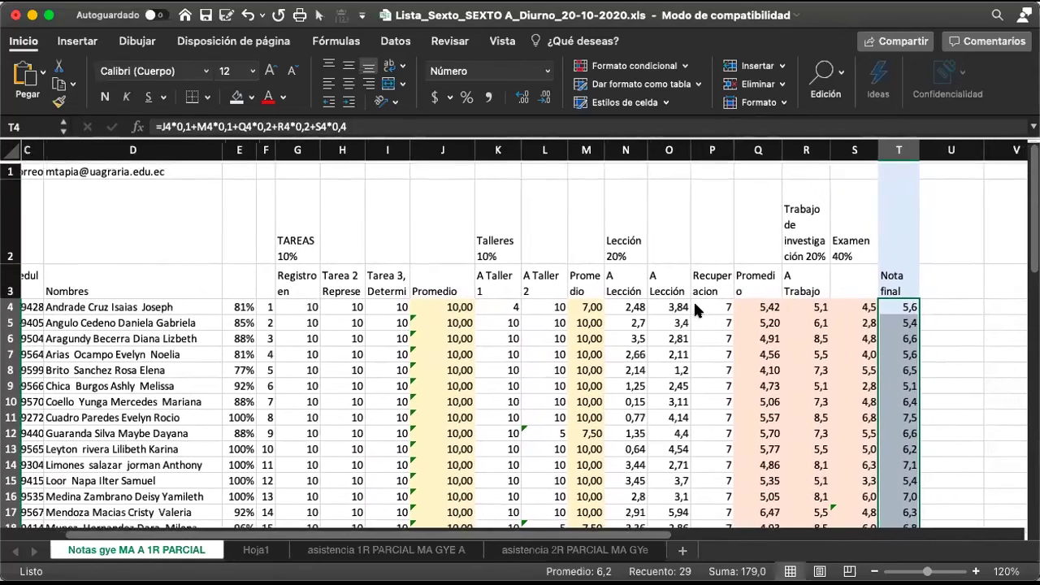
scroll(695, 305, "right", 1)
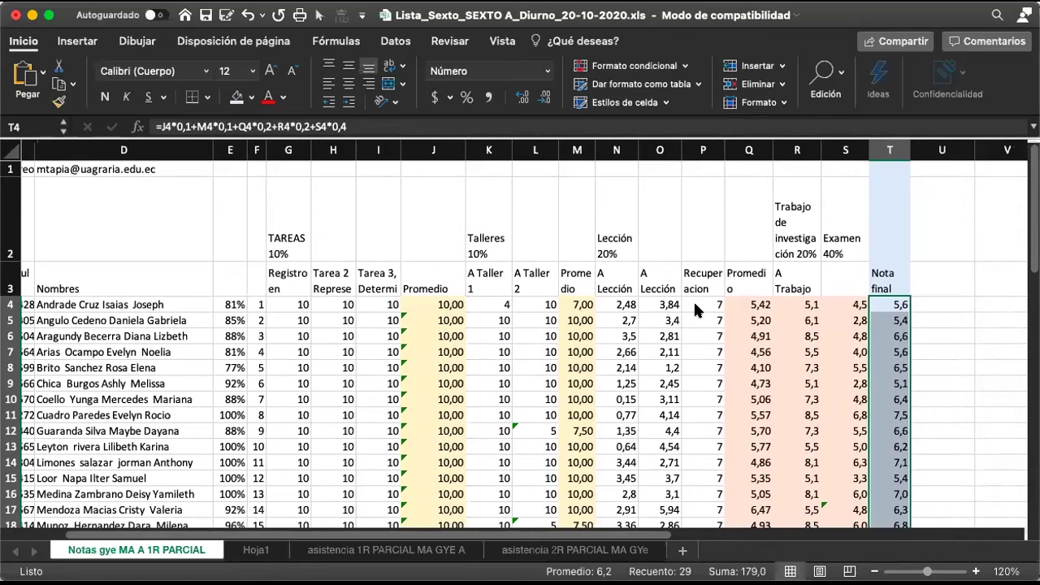
scroll(694, 300, "left", 3)
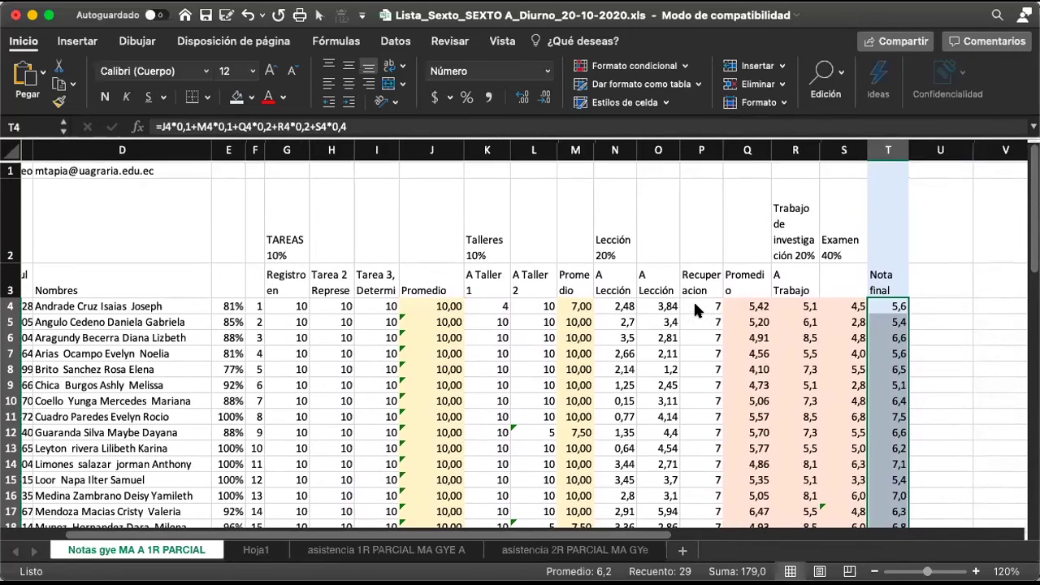
scroll(695, 309, "left", 1)
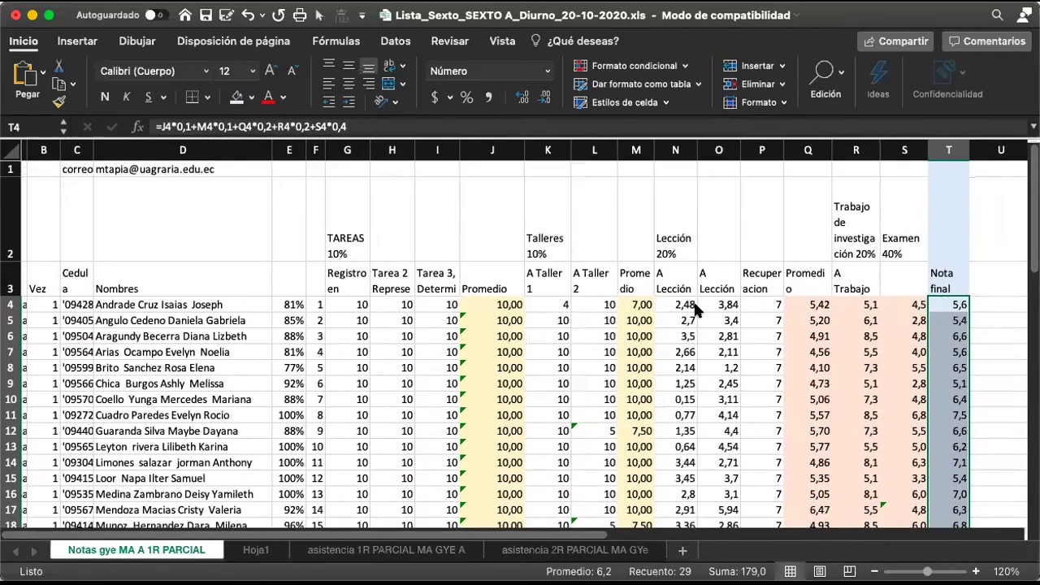
left_click(768, 306)
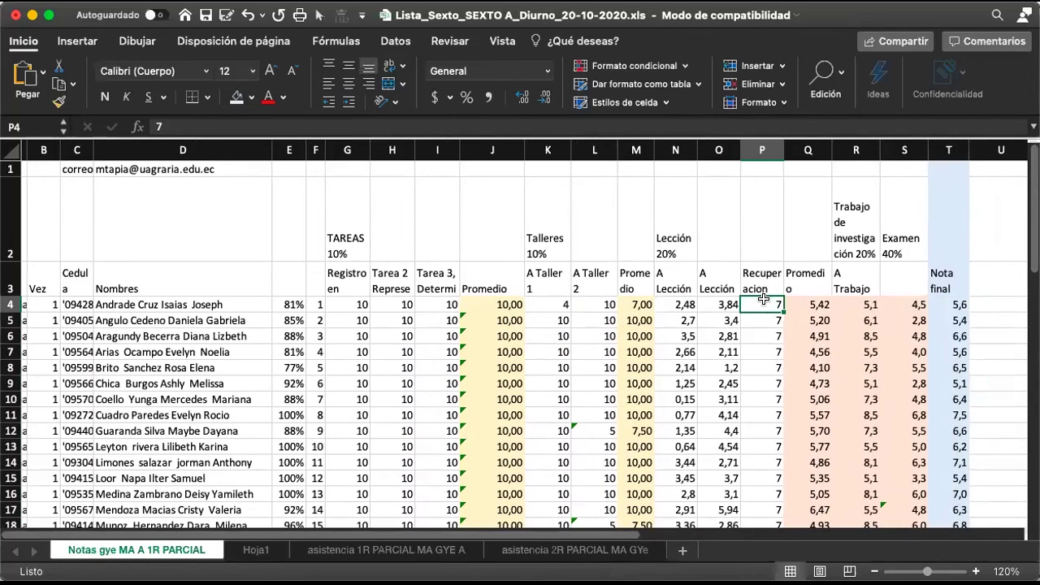
scroll(755, 399, "down", 2)
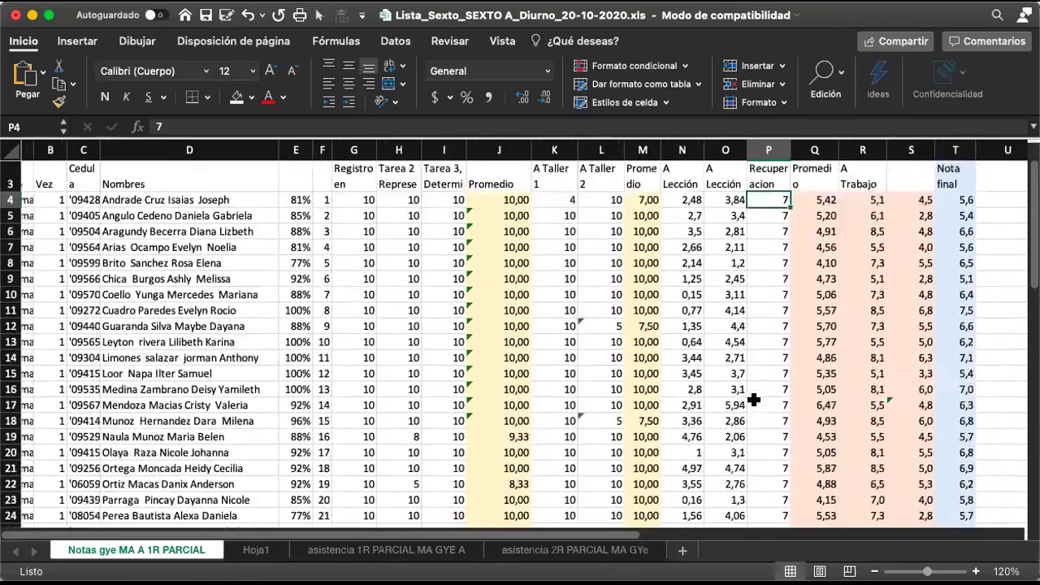
scroll(754, 399, "up", 2)
scroll(754, 399, "down", 1)
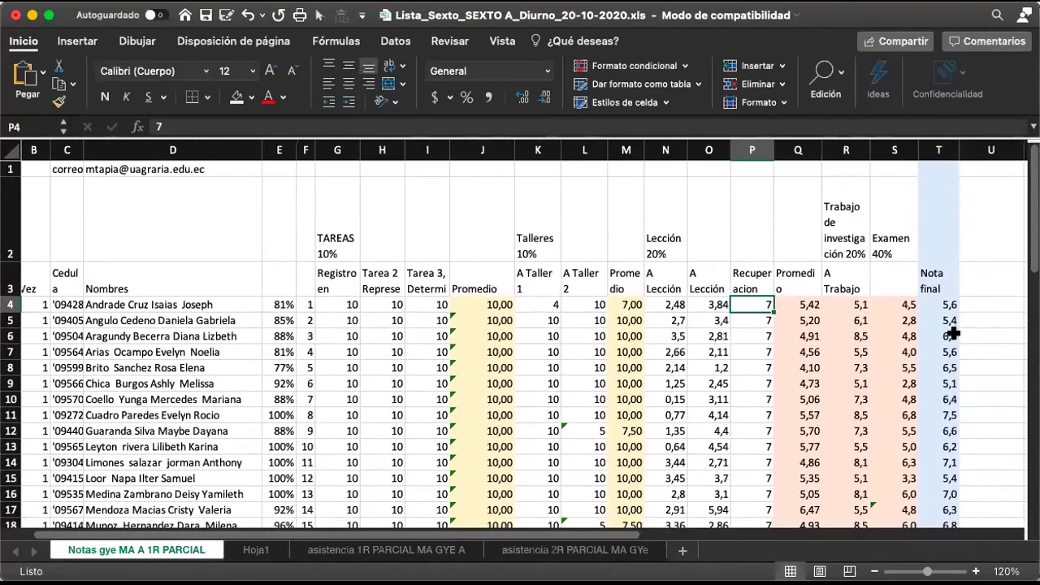
Format the Nota final values in T4:T32 as whole numbers without decimals.
left_click(949, 304)
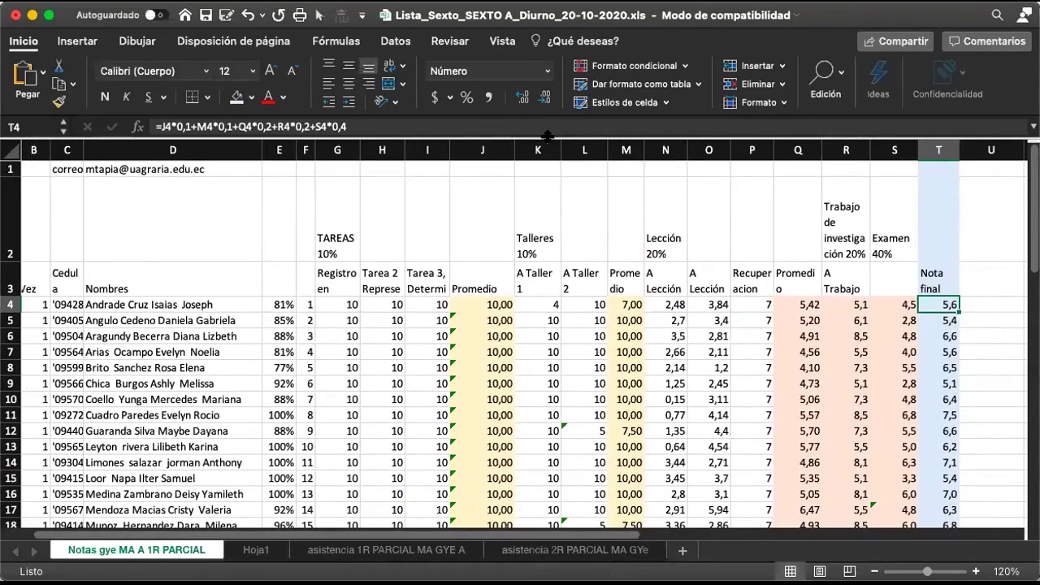
key("super+shift+Down")
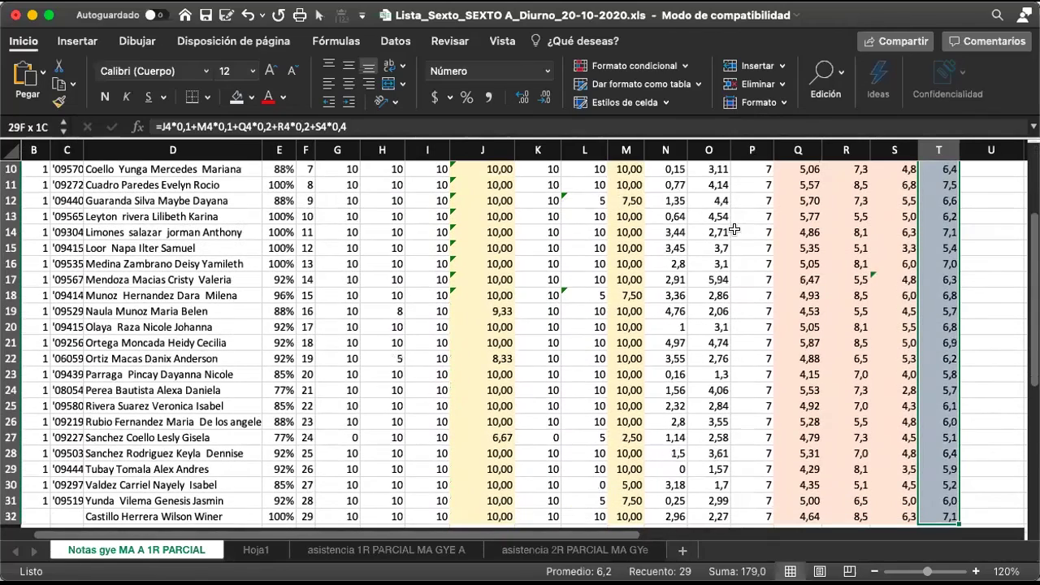
scroll(915, 265, "down", 1)
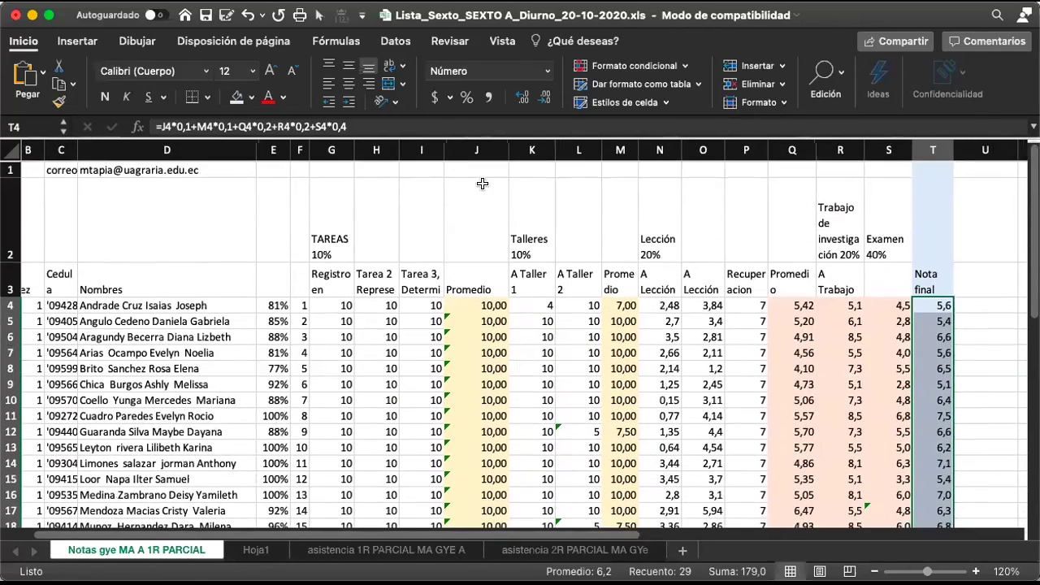
left_click(540, 98)
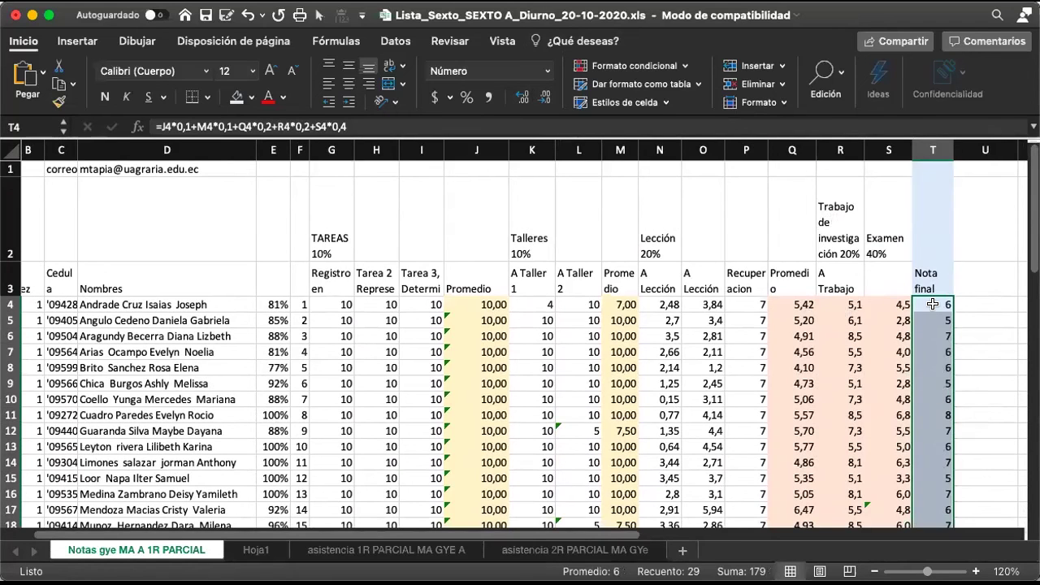
Check the attendance percentages in column E down the student list from E4.
left_click(272, 307)
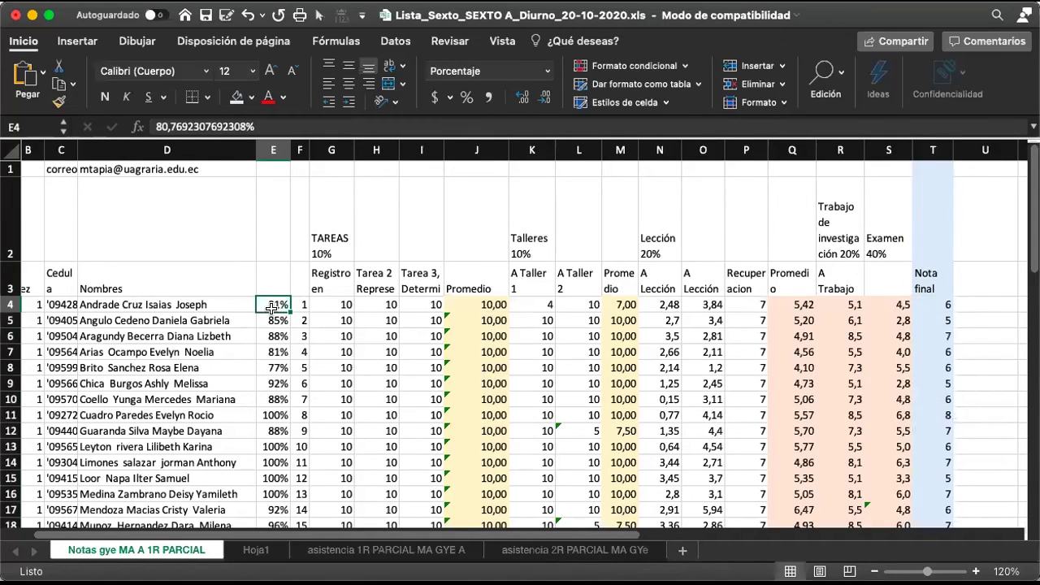
key("shift+Down")
key("shift+Down")
key("shift+Down")
key("shift+Down")
key("shift+Down")
key("shift+Down")
key("shift+Down")
key("shift+Down")
key("shift+Down")
key("shift+Down")
key("shift+Down")
key("shift+Down")
key("shift+Down")
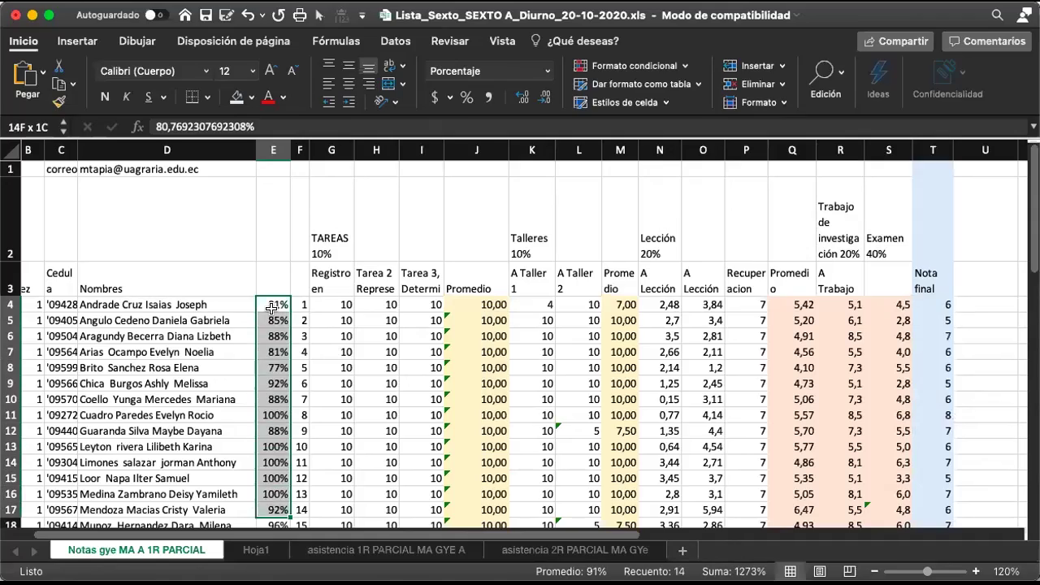
scroll(273, 308, "down", 2)
scroll(273, 308, "left", 1)
scroll(270, 307, "down", 7)
scroll(270, 307, "left", 1)
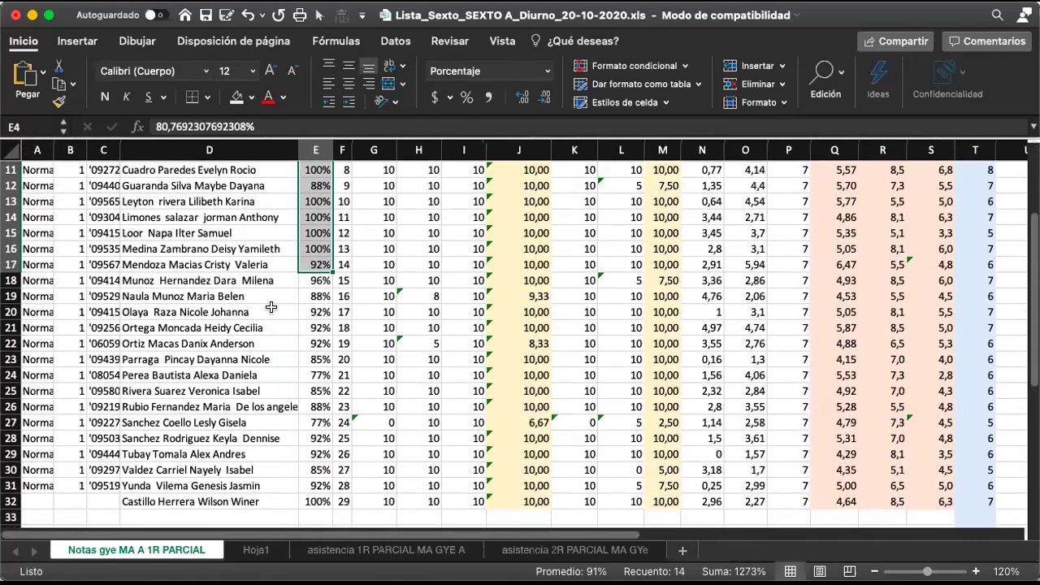
Examine the attendance percentages in AG4:AG32 on the "asistencia 1R PARCIAL MA GYE A" sheet, then return to the grades sheet.
left_click(345, 550)
scroll(955, 185, "up", 2)
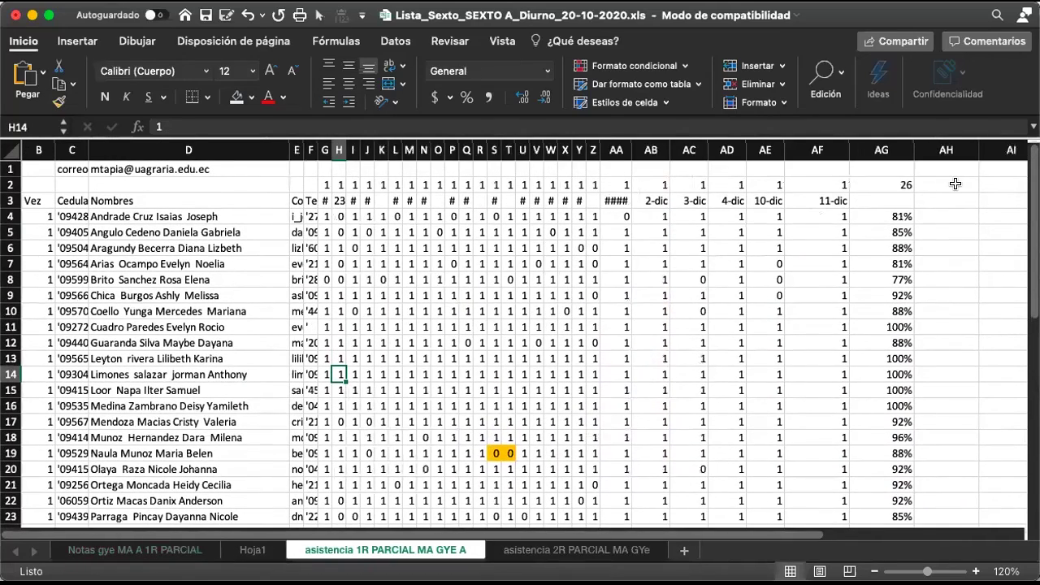
left_click(904, 214)
key("super+shift+Down")
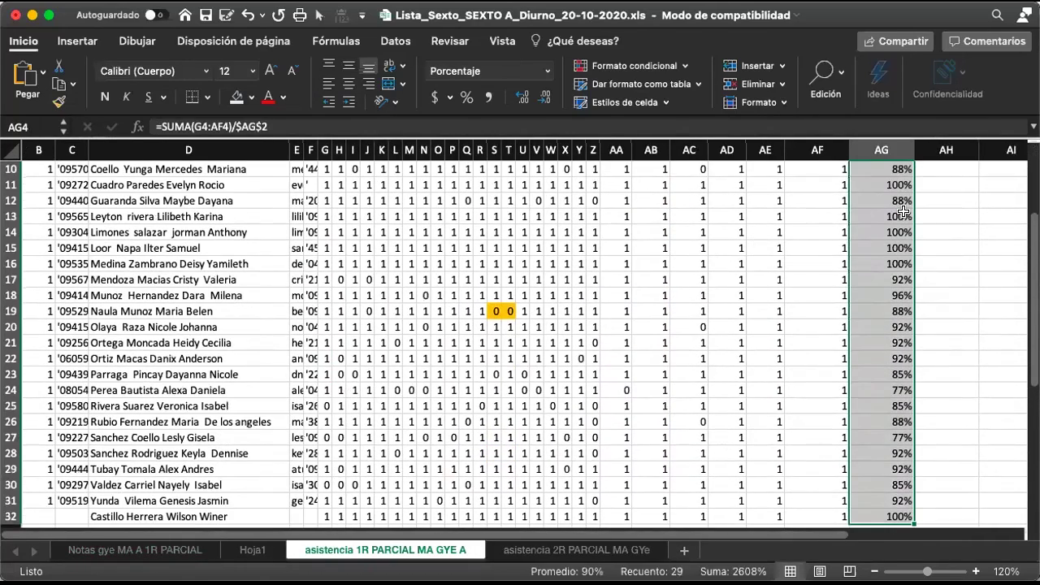
scroll(810, 304, "up", 2)
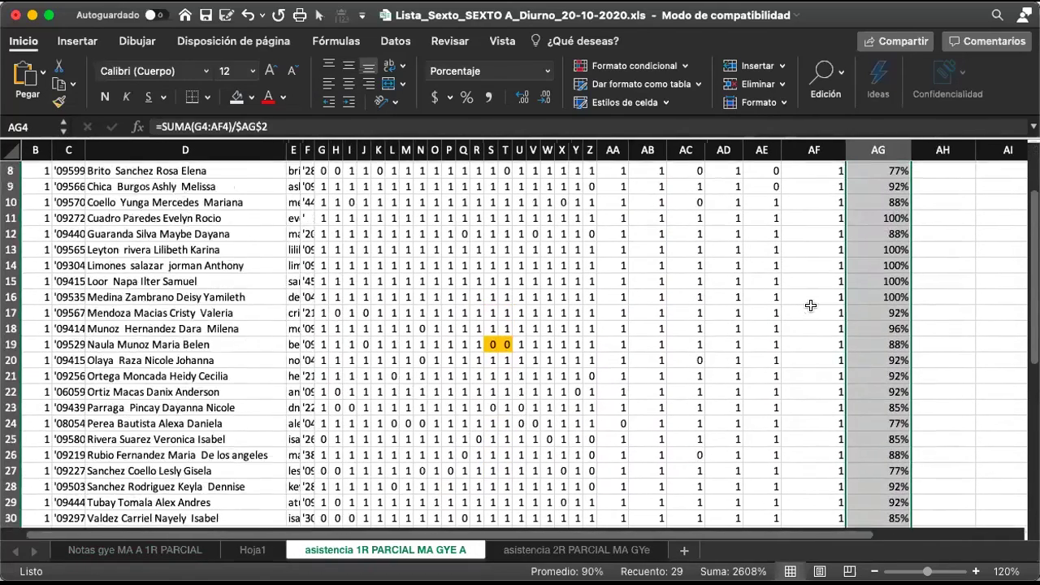
scroll(811, 305, "up", 5)
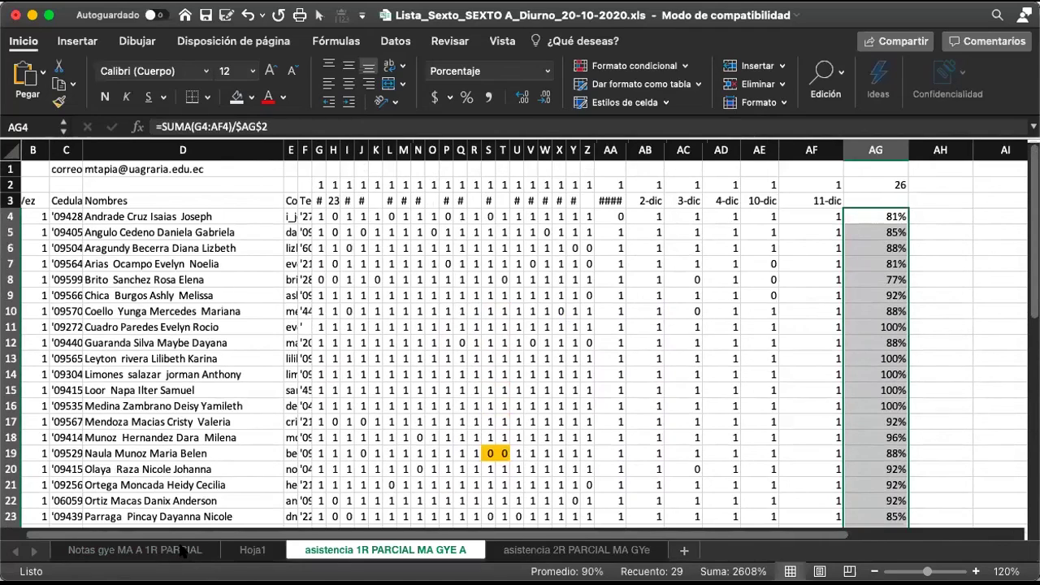
left_click(134, 550)
scroll(303, 329, "up", 10)
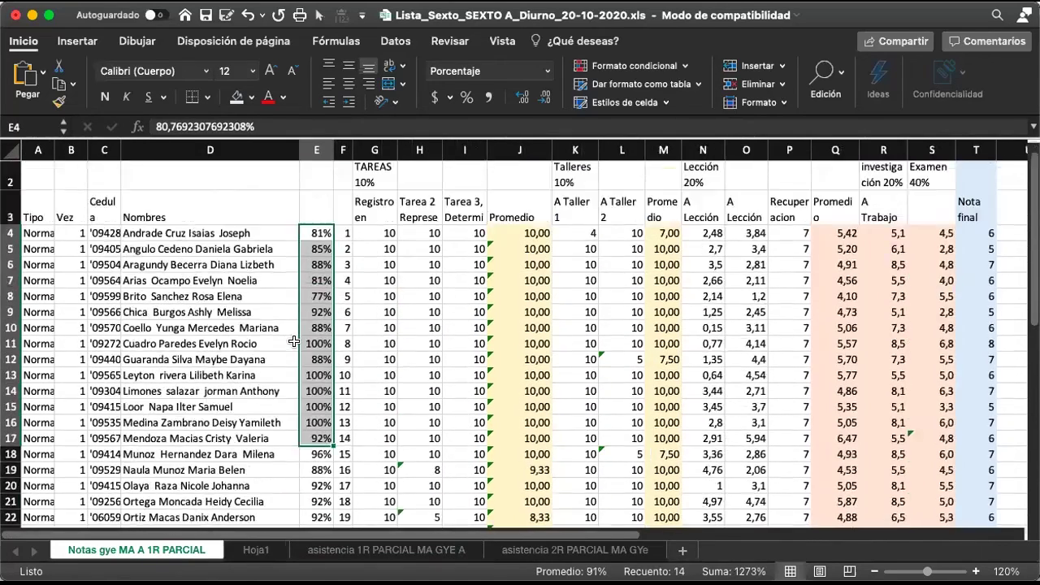
Review the attendance percentages in column E through the whole student list, from E4 to E32 and back up.
left_click(320, 303)
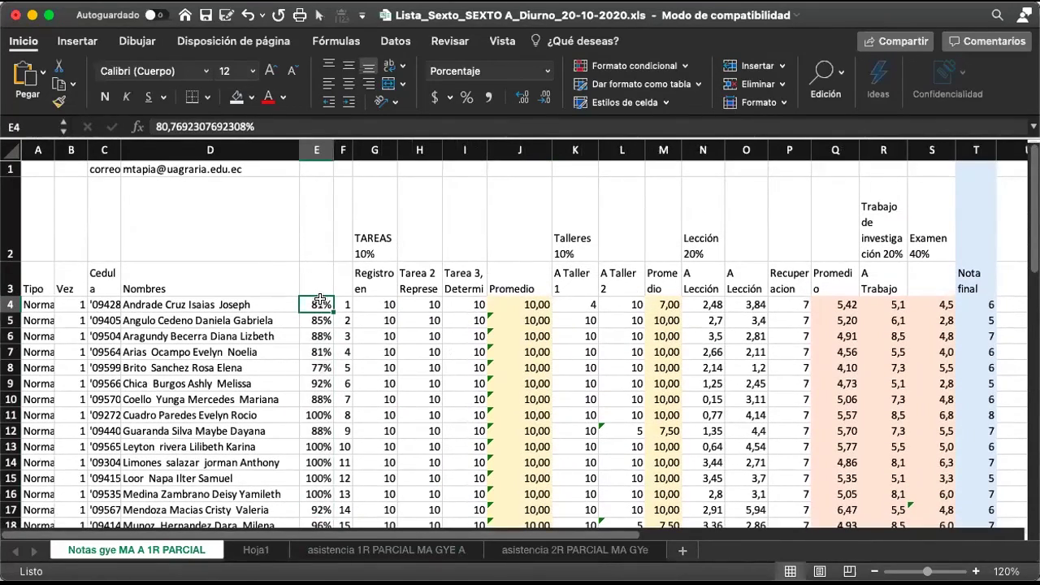
key("shift+Down")
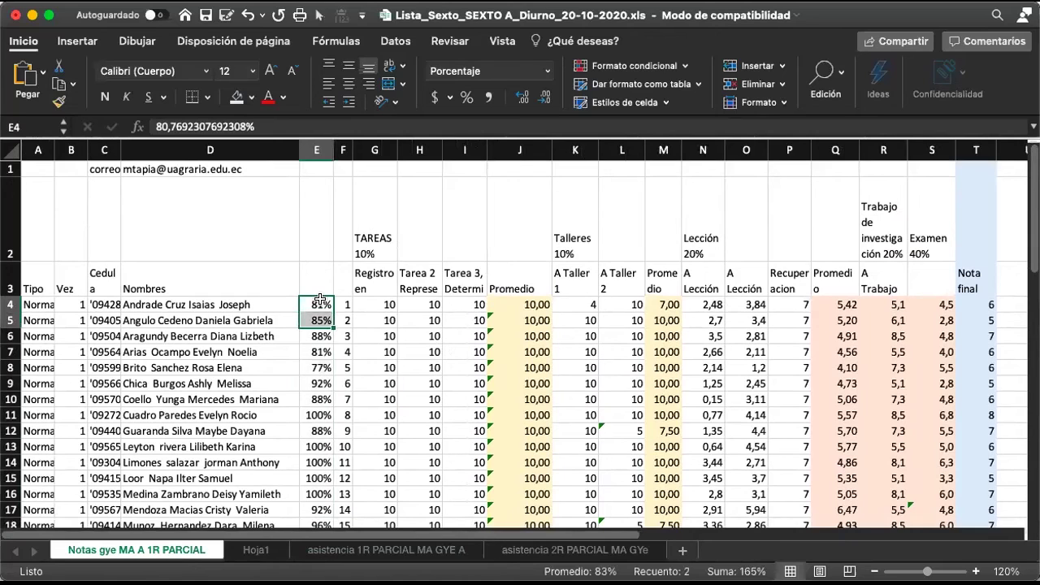
key("ctrl+shift+Down")
key("ctrl+Down")
key("Up")
key("Up")
key("Up")
key("Up")
key("Up")
key("Up")
key("Up")
key("Up")
key("Up")
key("Up")
key("Up")
key("Up")
key("Up")
key("Up")
key("Up")
key("Up")
key("Up")
key("Up")
key("Up")
key("Up")
key("Up")
key("Up")
key("Up")
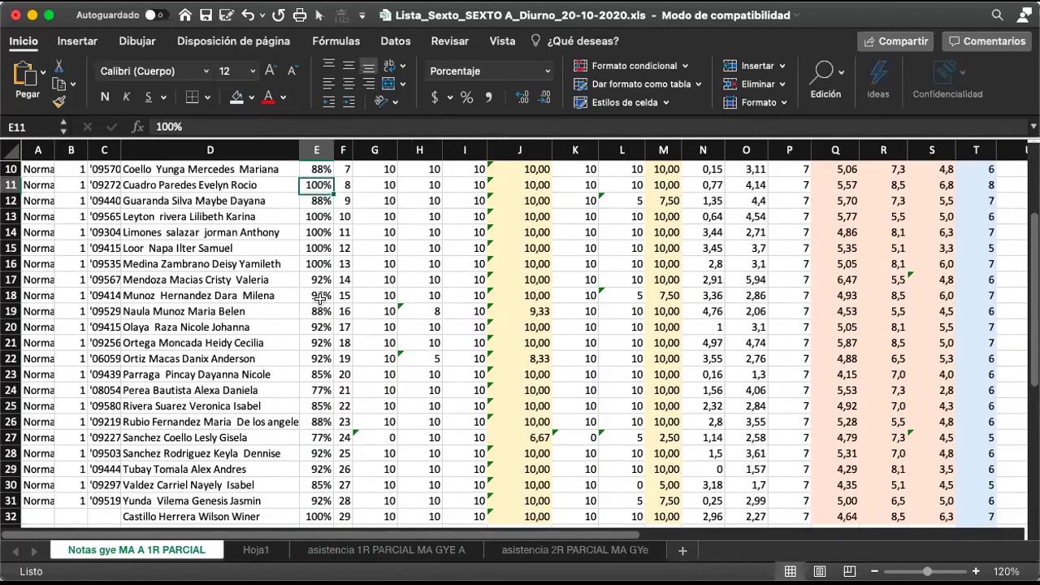
key("Down")
key("Down")
key("Down")
key("Down")
key("Down")
key("Down")
key("Down")
key("Down")
key("Down")
key("Down")
key("Down")
key("Down")
key("Down")
key("Down")
key("Down")
key("Down")
key("Down")
key("Down")
key("Down")
key("Down")
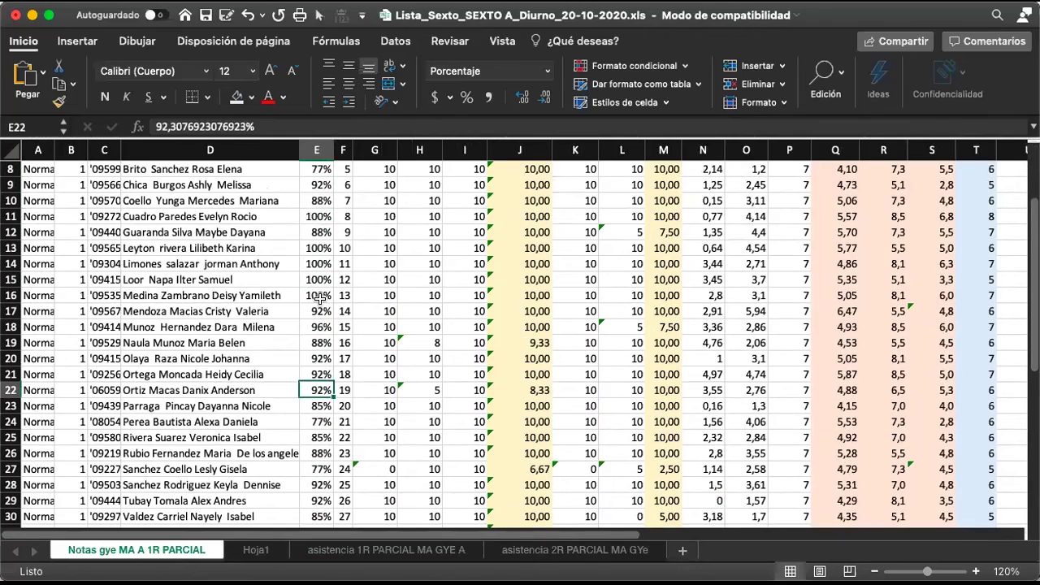
key("Down")
key("Down")
key("Down")
key("Down")
key("Up")
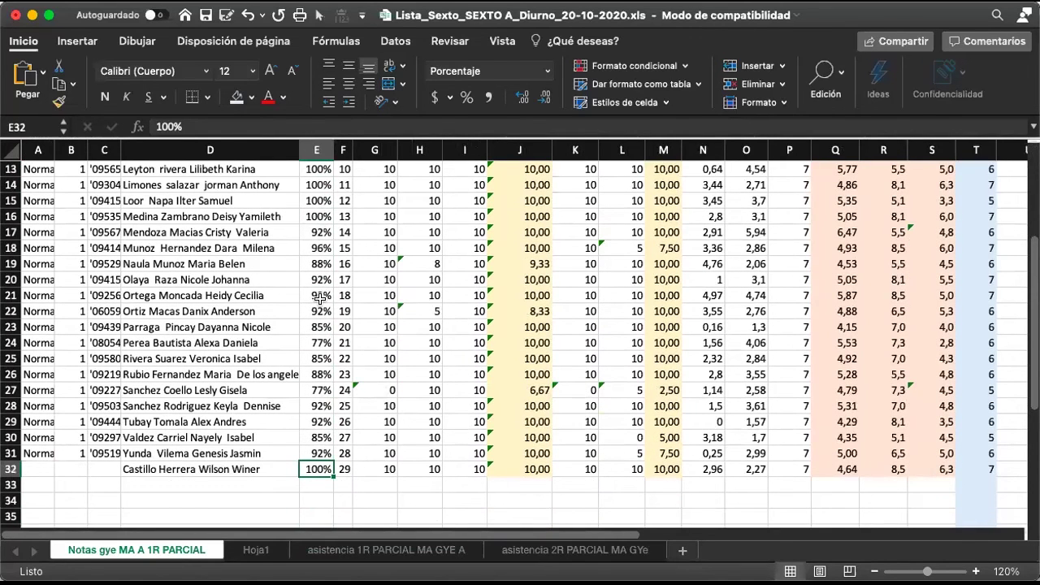
key("Up")
key("Up")
key("Down")
key("Down")
key("Up")
key("Up")
key("Up")
key("Up")
key("Up")
key("Up")
key("Up")
key("Up")
key("Up")
key("Up")
key("Up")
key("Up")
key("Up")
key("Up")
key("Up")
key("Up")
key("Up")
key("Up")
key("Up")
key("Up")
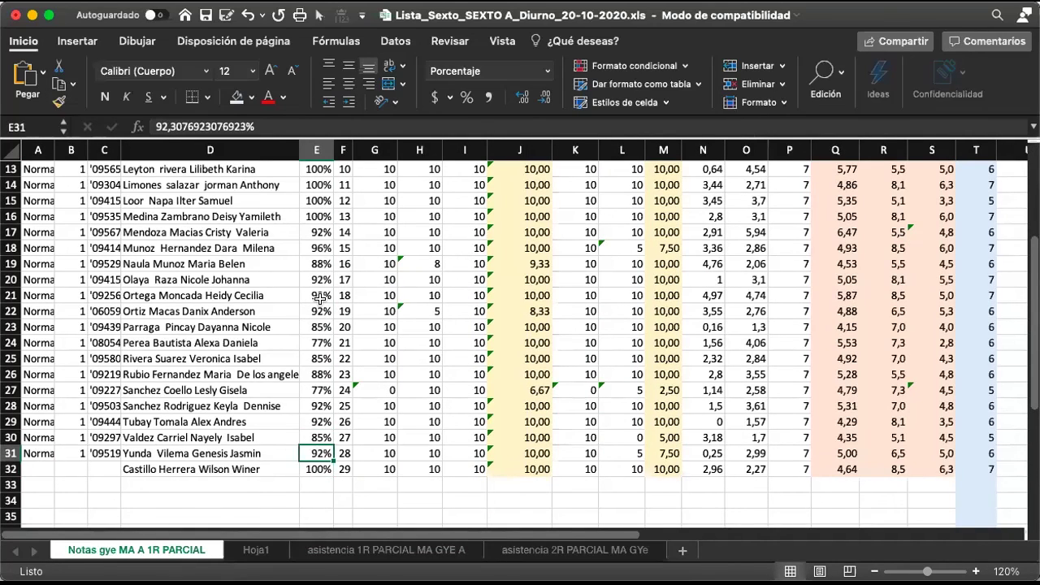
key("Down")
key("Up")
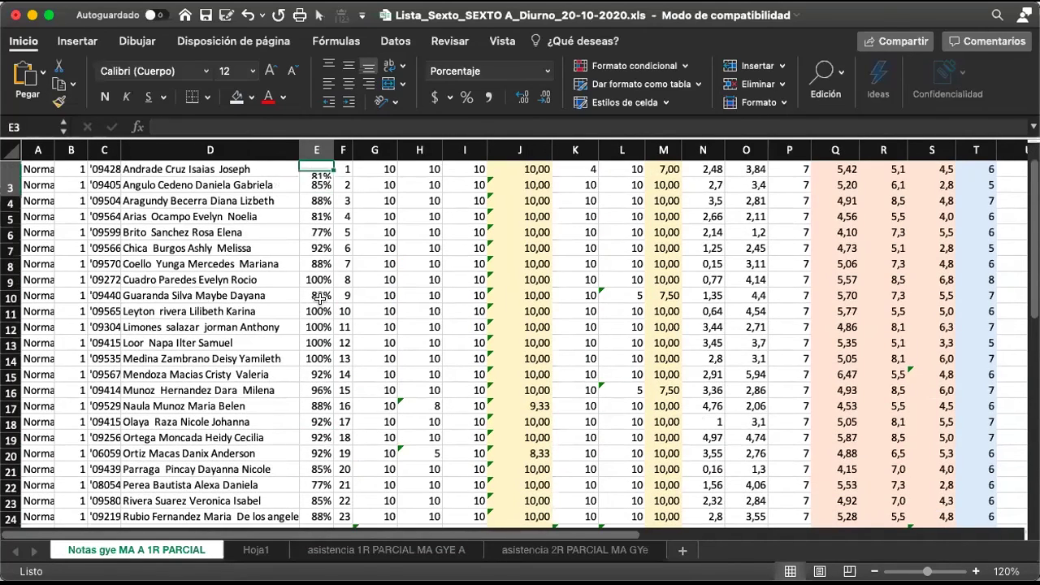
Review the Nota final values in column T down the student list, starting and ending at T4.
key("Up")
key("Down")
key("Right")
key("Right")
key("Right")
key("Right")
key("Right")
key("Right")
key("Right")
key("Right")
key("Right")
key("Right")
key("Right")
key("Right")
key("Right")
key("Right")
key("Right")
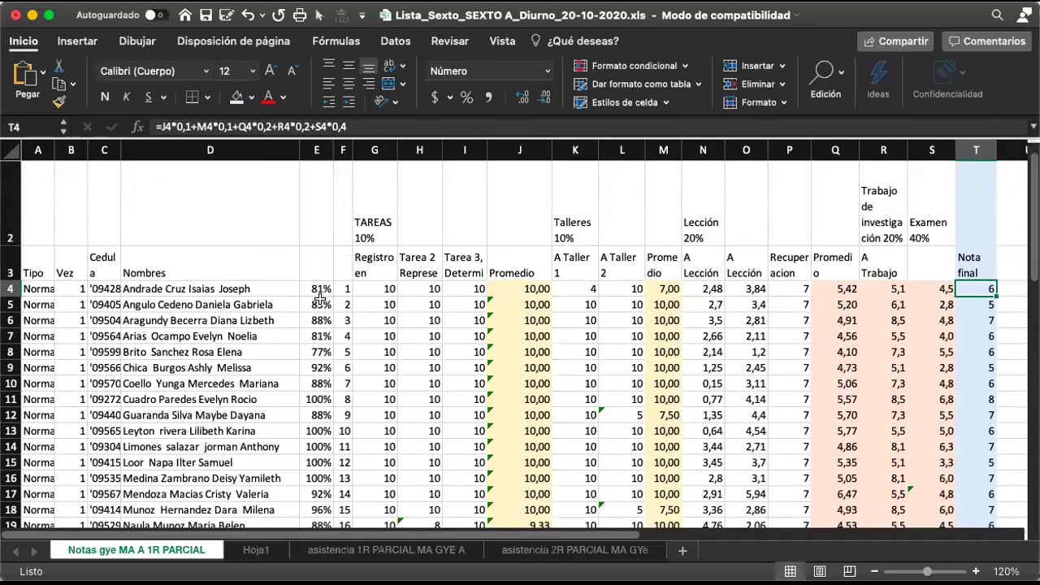
key("Down")
key("Down")
key("Down")
key("Down")
key("Down")
key("Down")
key("Down")
key("Down")
key("Down")
key("Down")
key("Down")
key("Down")
key("Down")
key("Down")
key("Down")
key("Down")
key("Down")
key("Down")
key("Down")
key("Down")
key("Up")
key("Up")
key("Up")
key("Up")
key("Up")
key("Up")
key("Up")
key("Up")
key("Up")
key("Up")
key("Up")
key("Up")
key("Up")
key("Up")
key("Up")
key("Up")
key("Up")
key("Up")
key("Up")
key("Up")
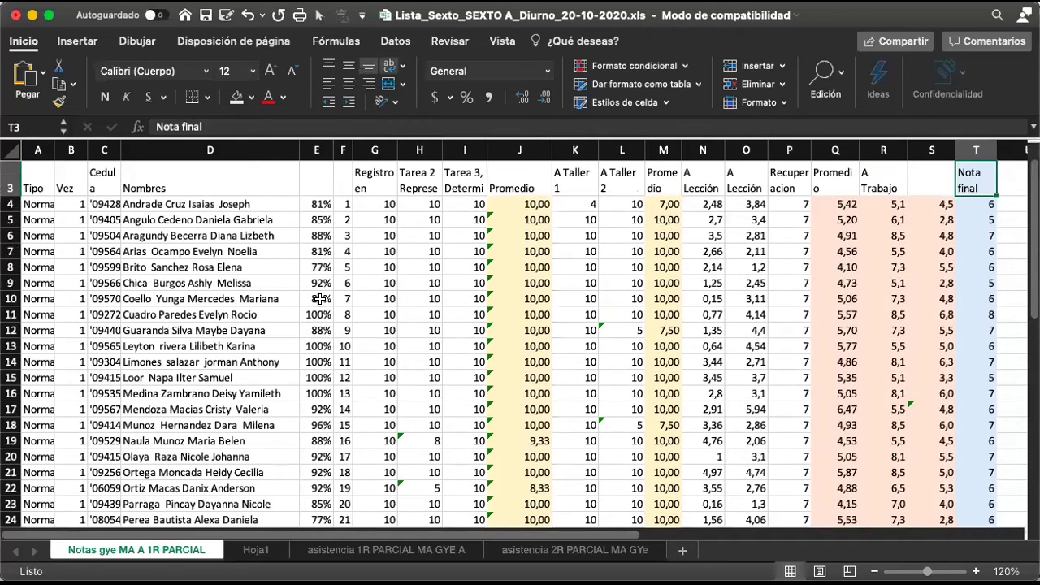
key("Down")
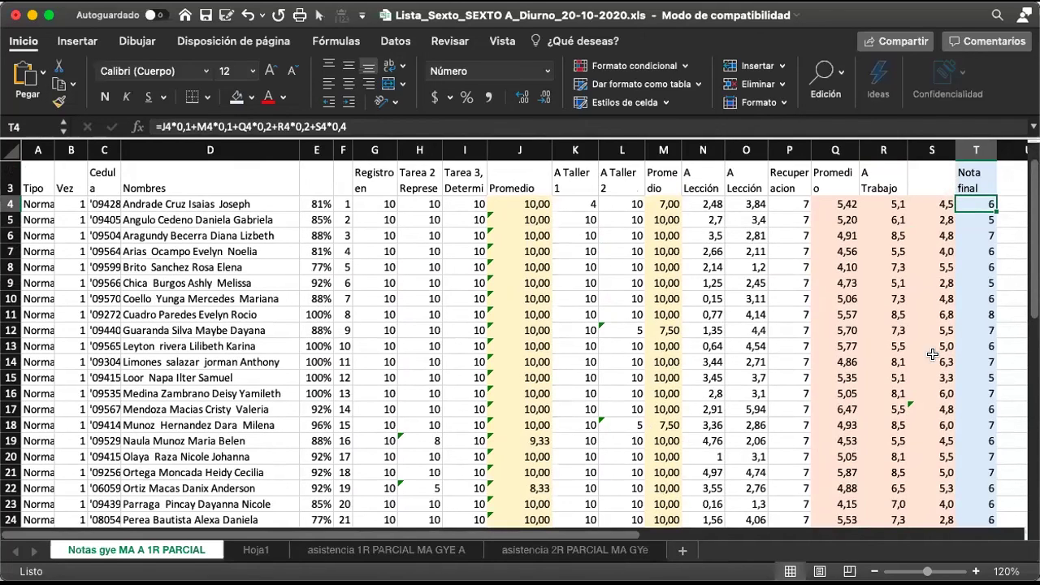
Inspect the formula behind the Lección average in Q4 and compare the averages down column Q.
left_click(885, 278)
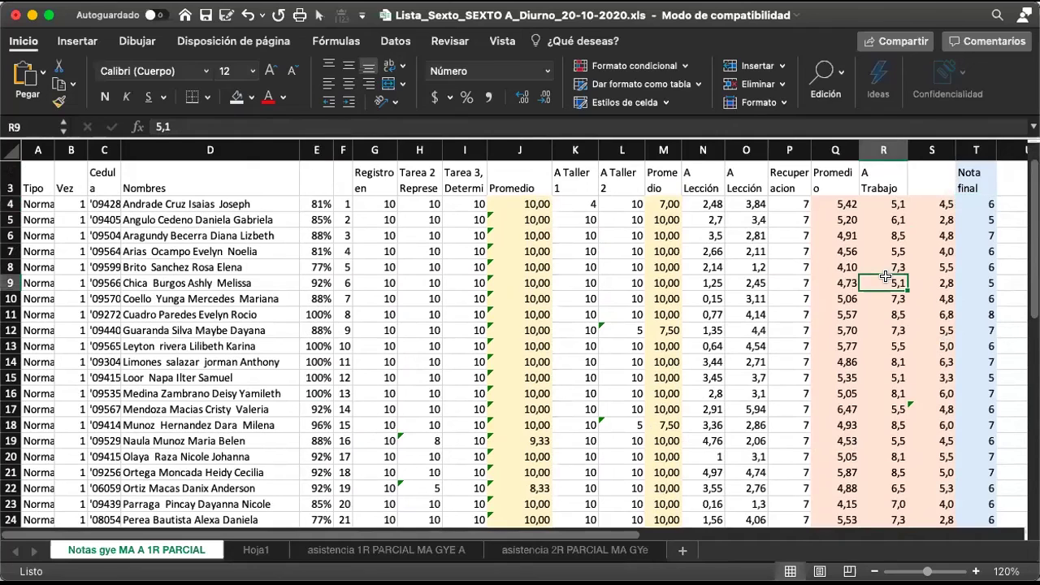
left_click(847, 205)
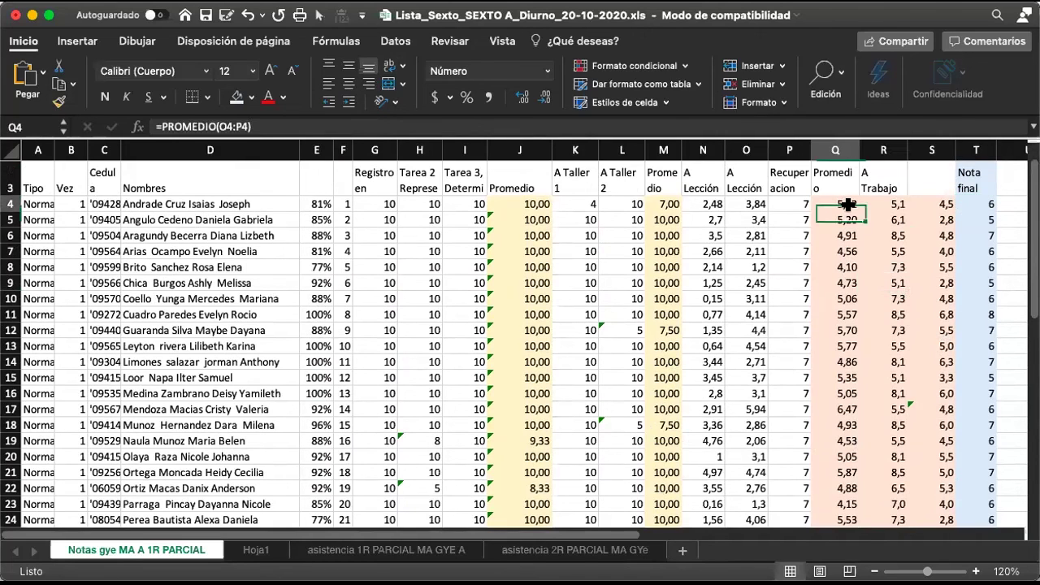
double_click(848, 205)
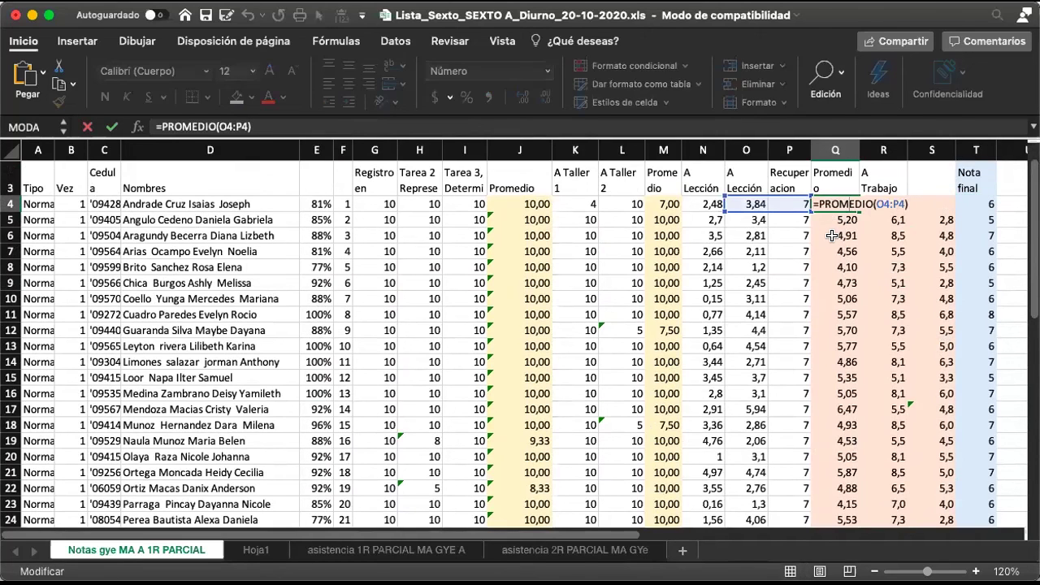
key("Escape")
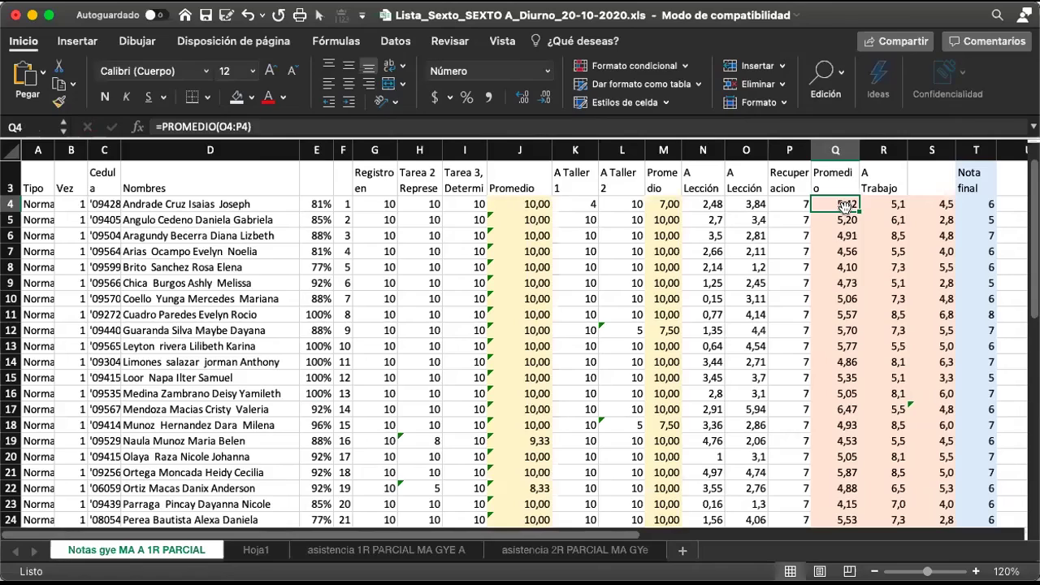
scroll(845, 206, "down", 2)
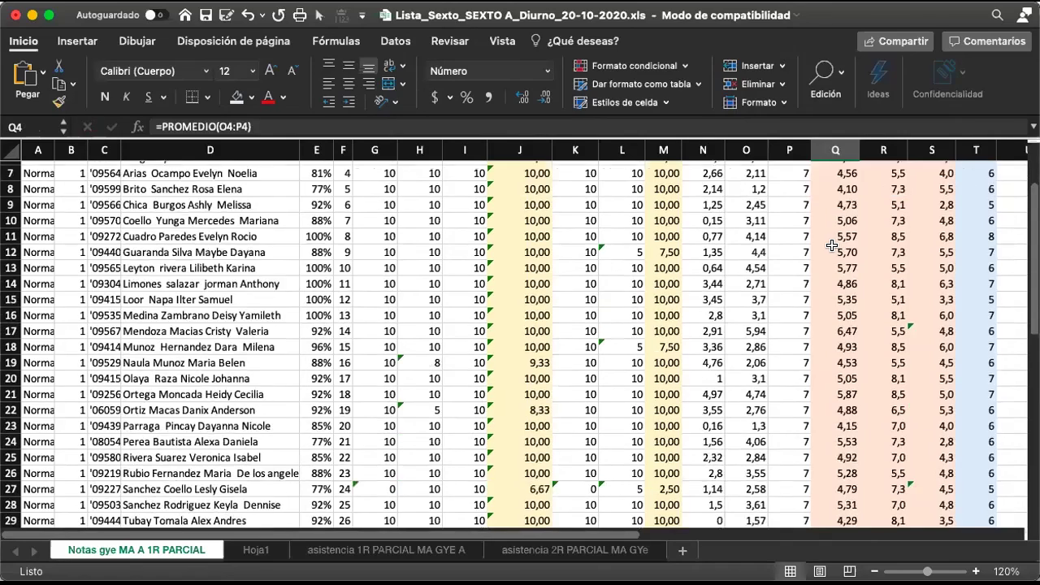
scroll(832, 242, "up", 5)
scroll(833, 245, "down", 2)
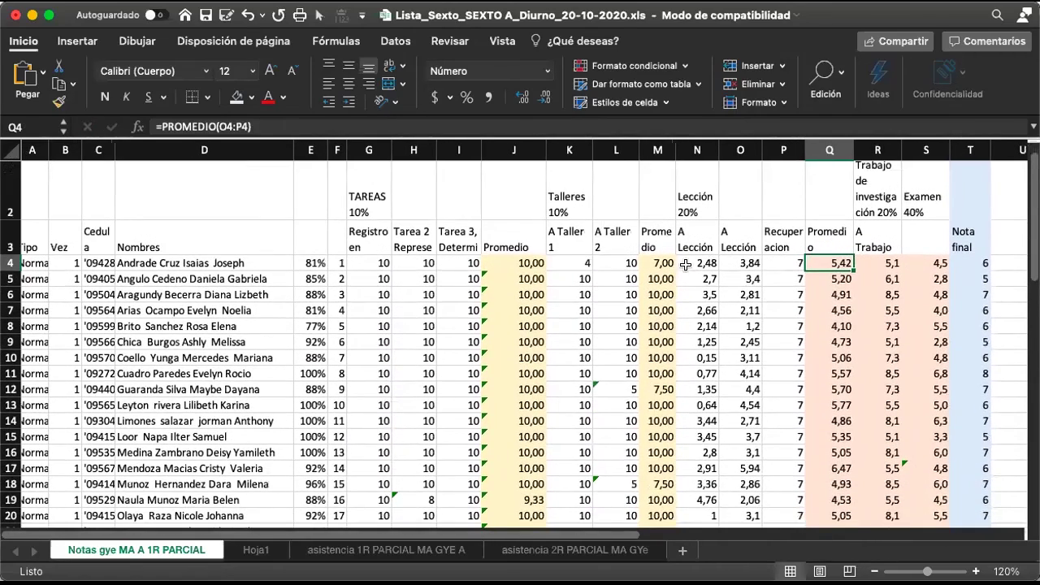
Check which cells the Lección average formula in Q32, the last student row, takes in.
double_click(832, 270)
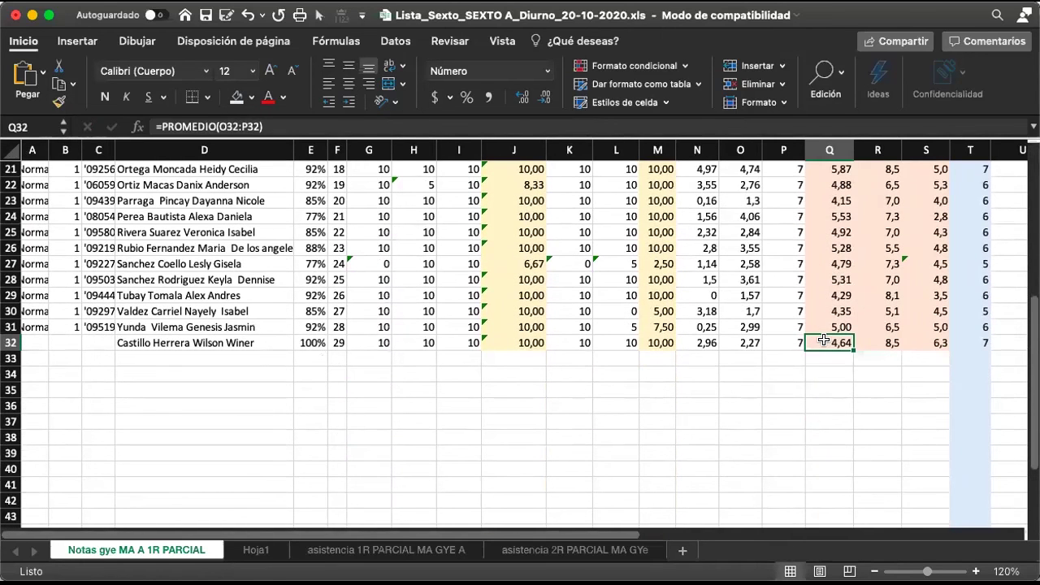
double_click(829, 343)
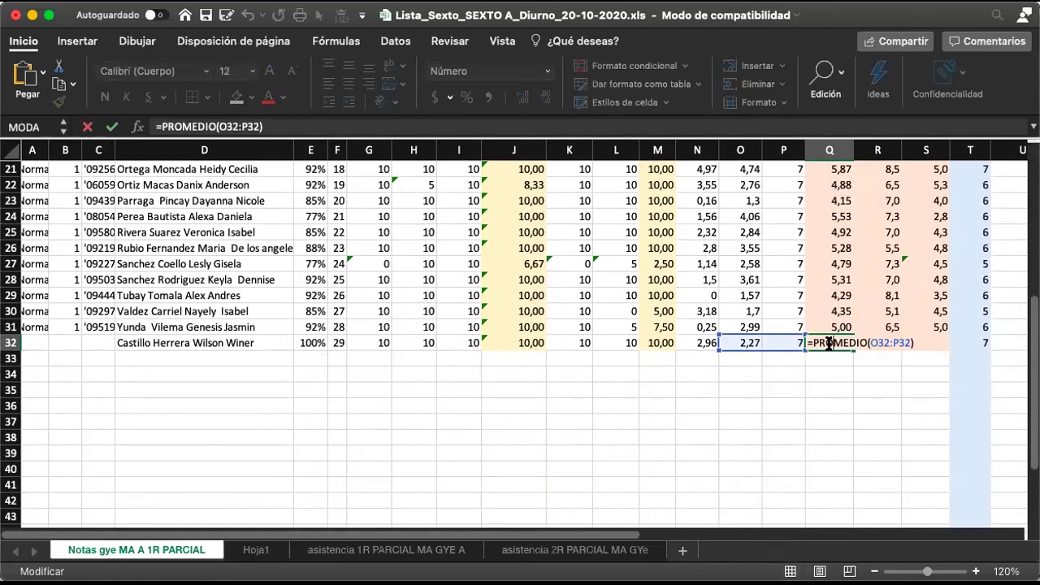
key("Escape")
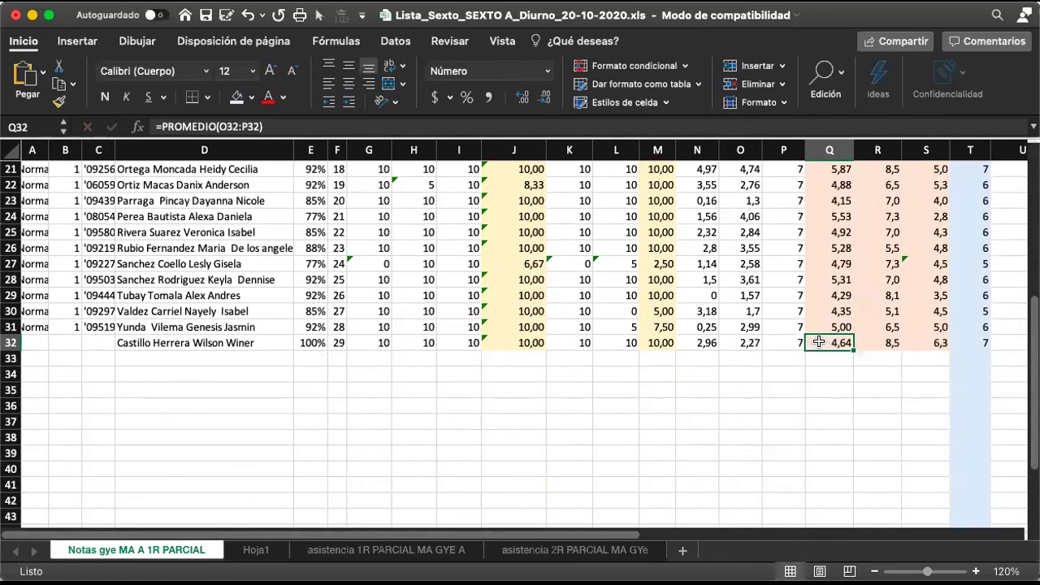
double_click(819, 342)
key("Escape")
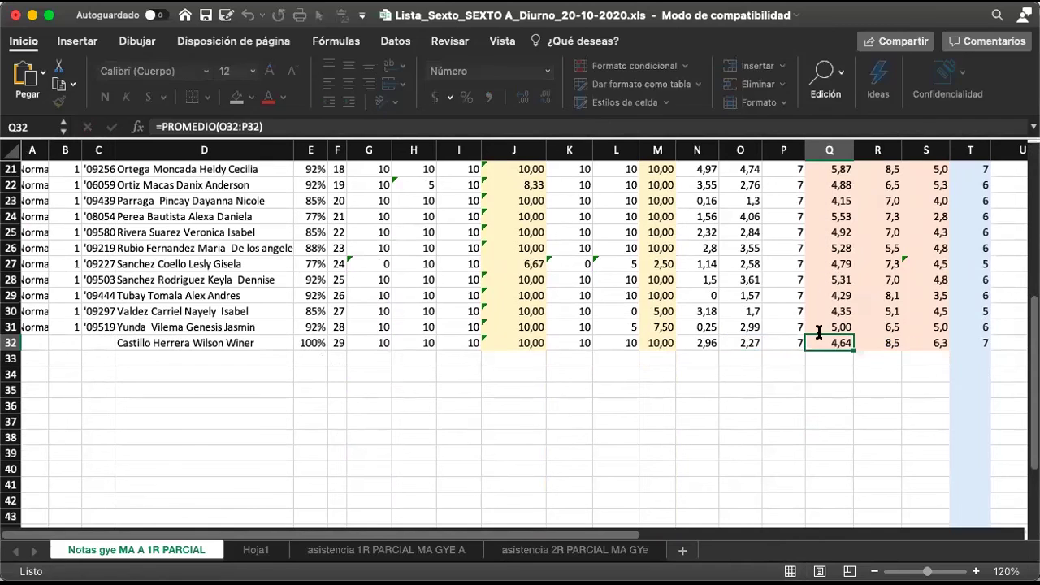
scroll(813, 349, "up", 3)
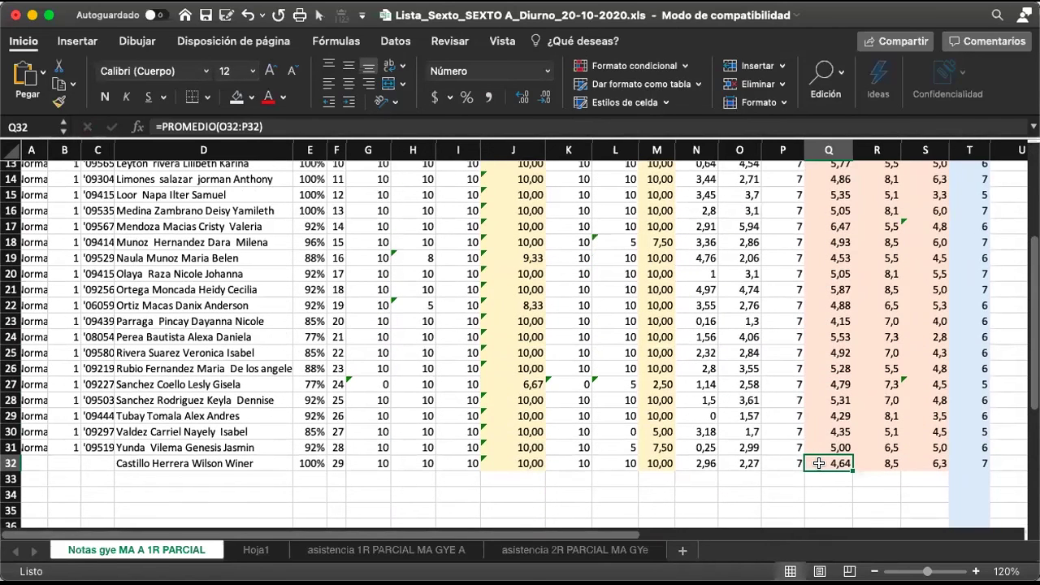
double_click(819, 463)
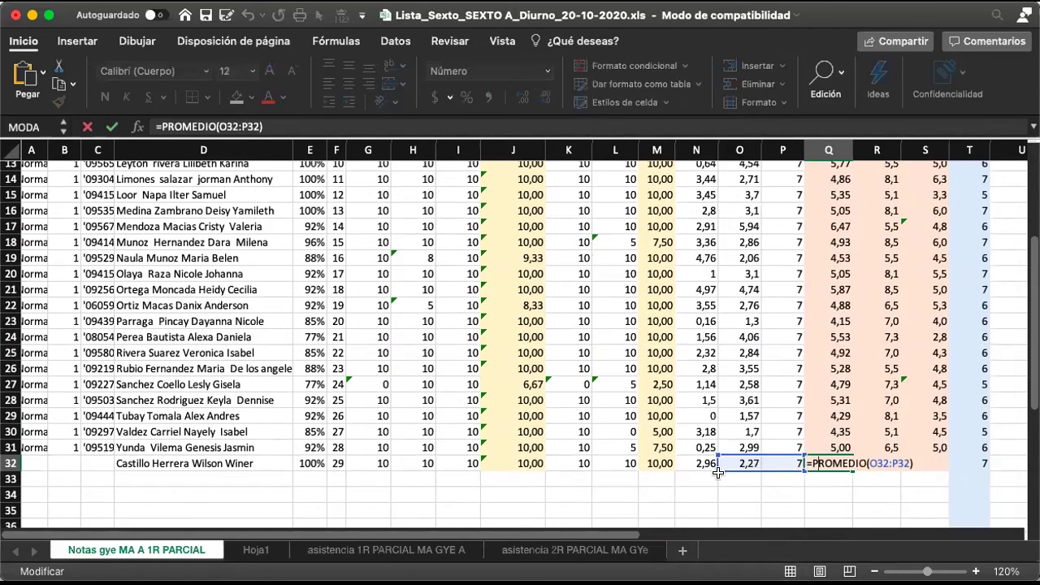
key("Escape")
Replace the Lección average formula in Q32 with =PROMEDIO(P32;N32).
left_click(790, 465)
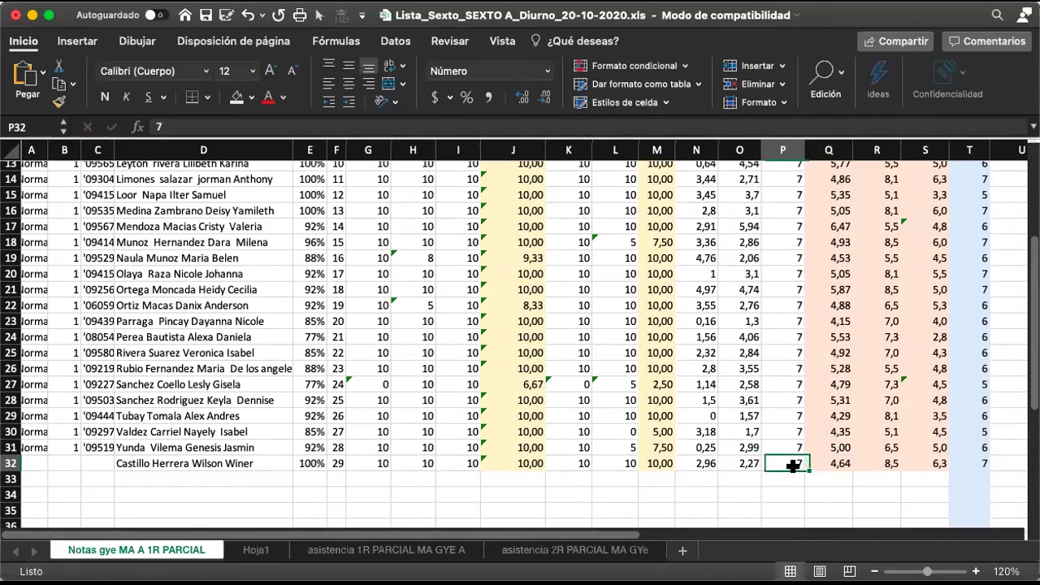
key("Right")
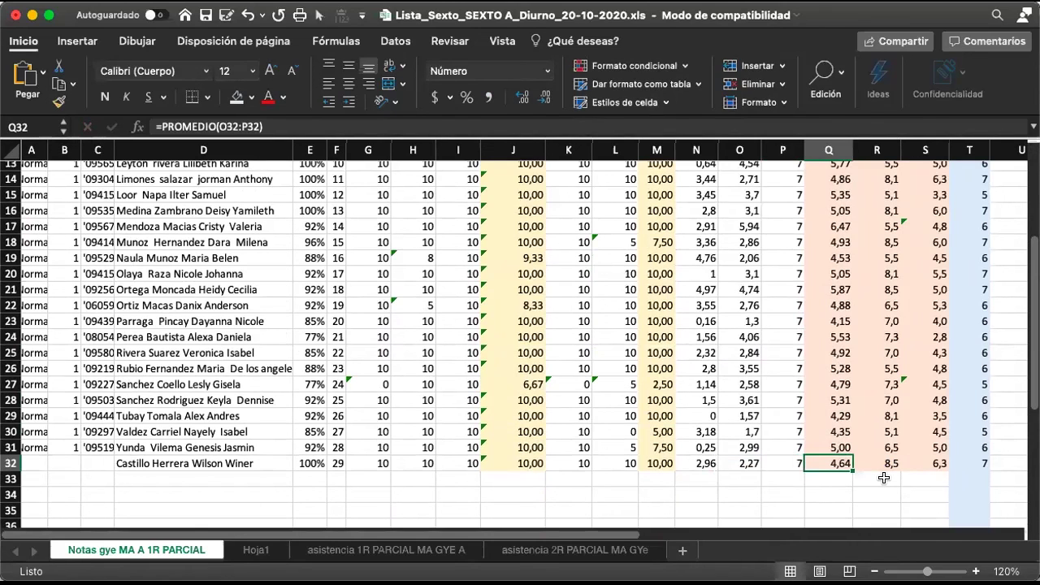
type("¿")
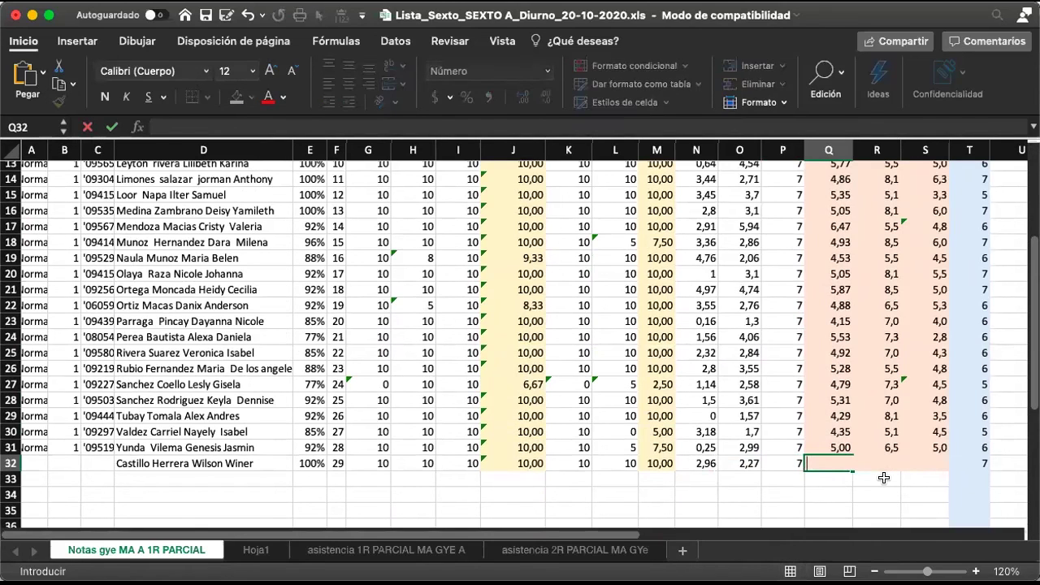
type("=")
key("Left")
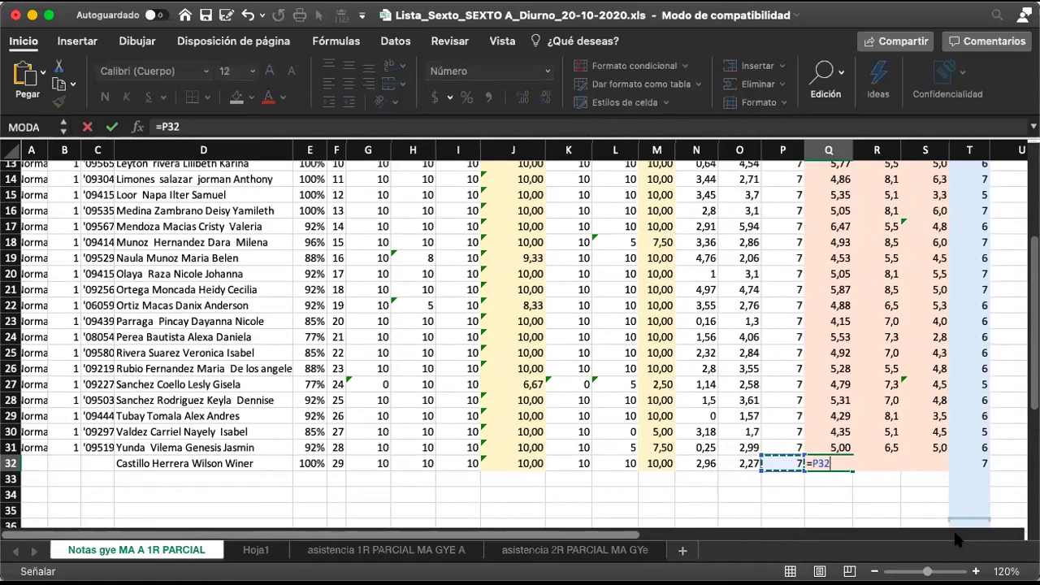
key("BackSpace")
key("BackSpace")
key("BackSpace")
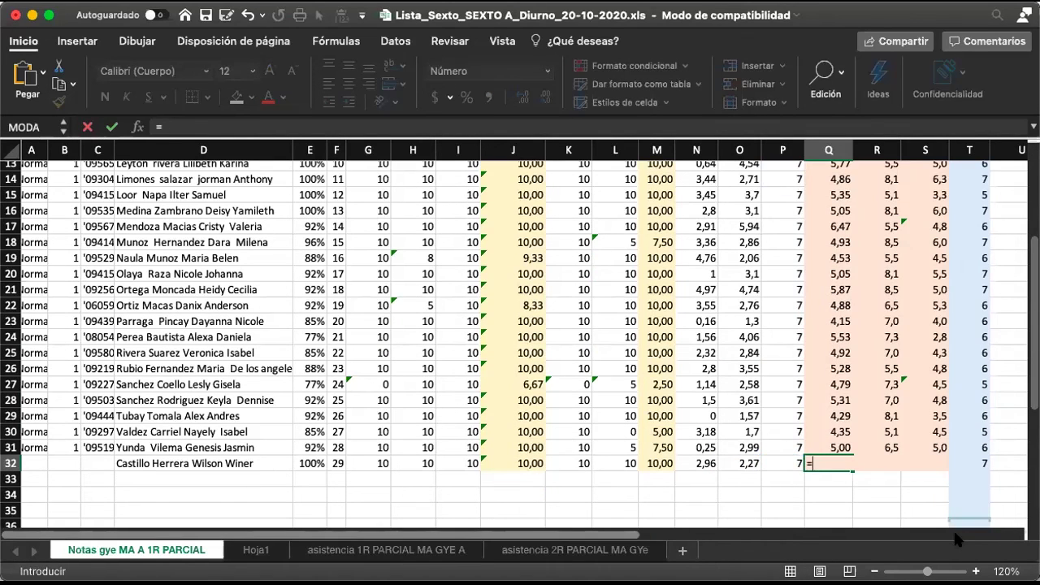
type("promedio")
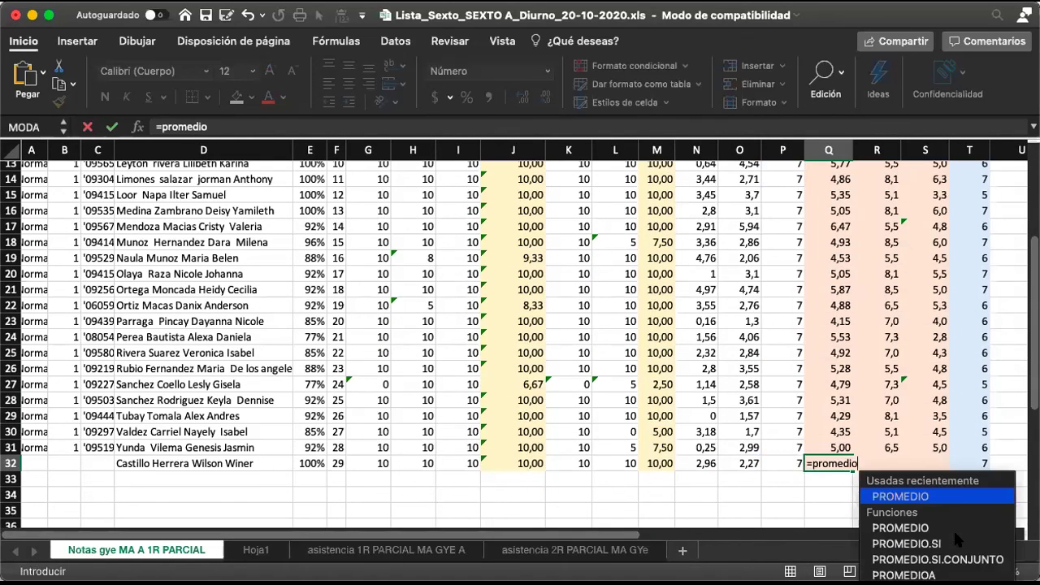
type("(")
key("Left")
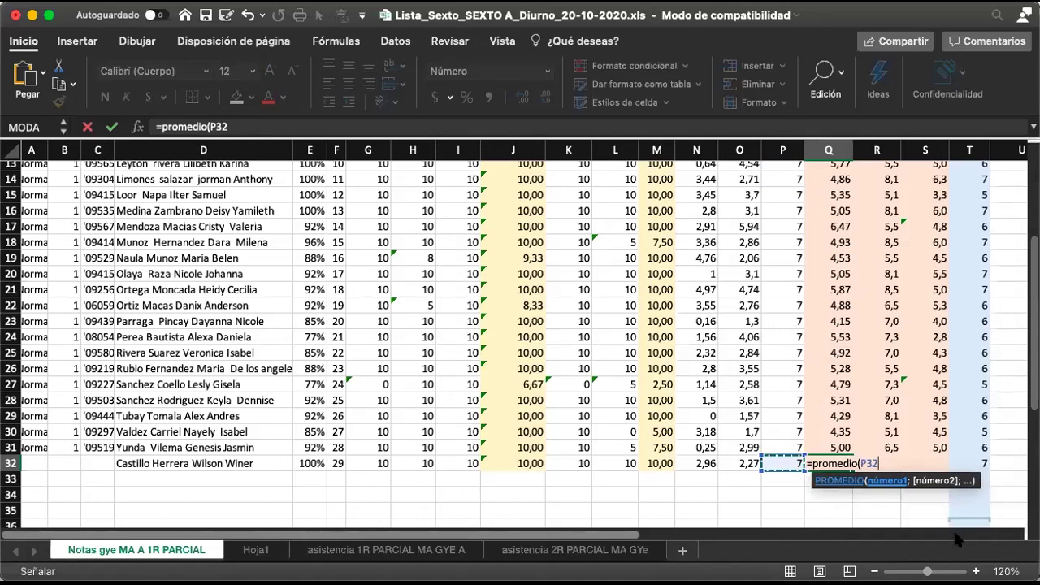
type(";")
left_click(703, 464)
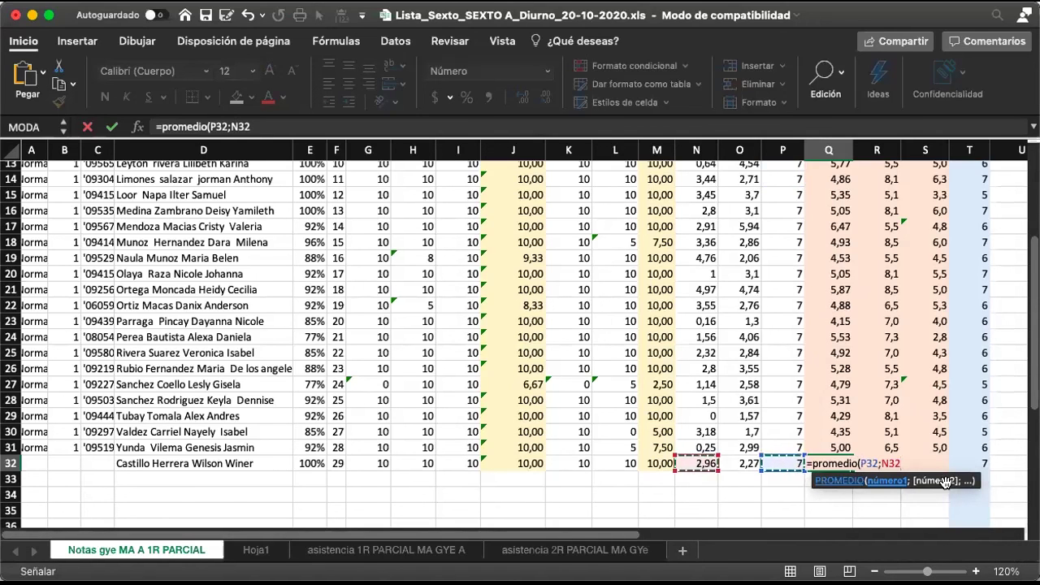
key("Return")
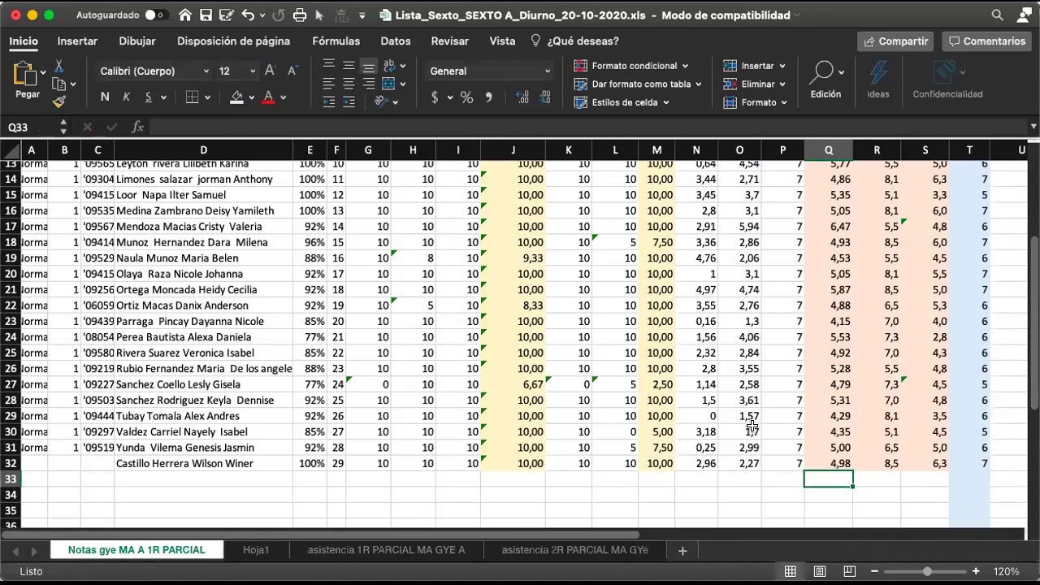
Compare the Lección grades in row 31 and copy the average formula from Q32 into Q30.
scroll(754, 426, "left", 1)
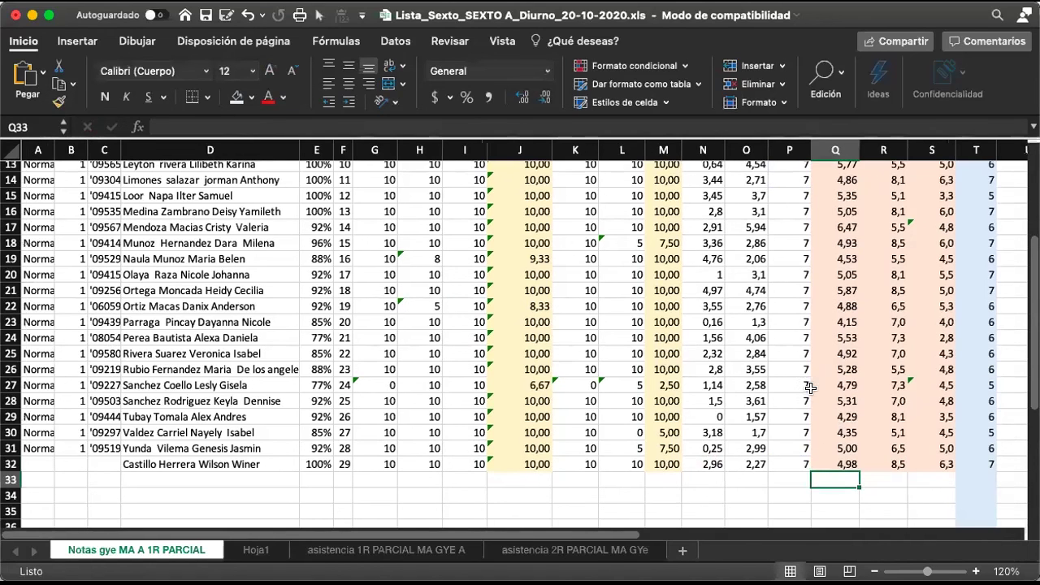
left_click(803, 461)
key("Right")
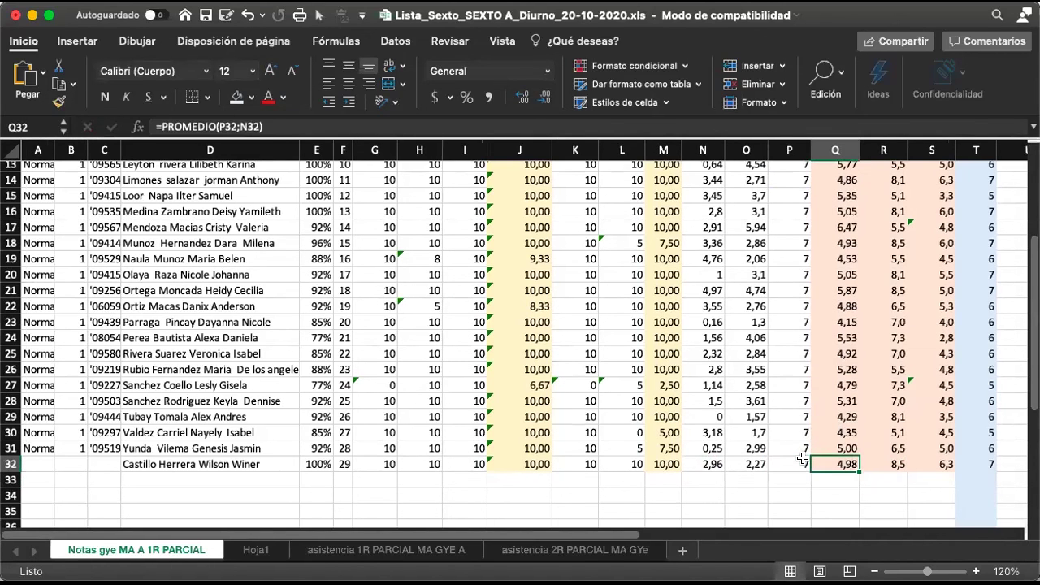
key("super+c")
key("Up")
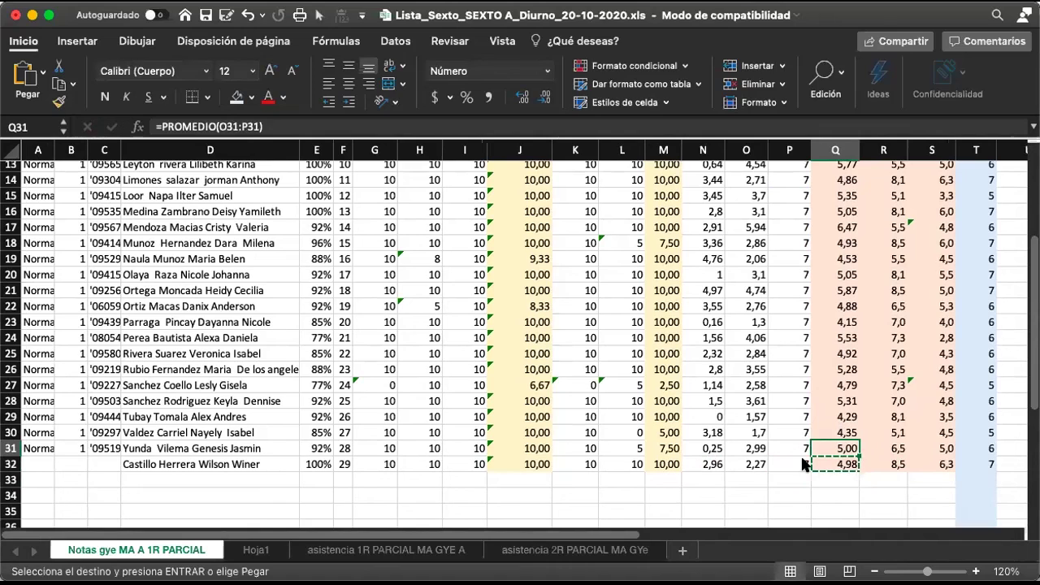
key("Left")
key("Left")
key("Left")
key("Right")
key("Right")
key("Left")
key("Right")
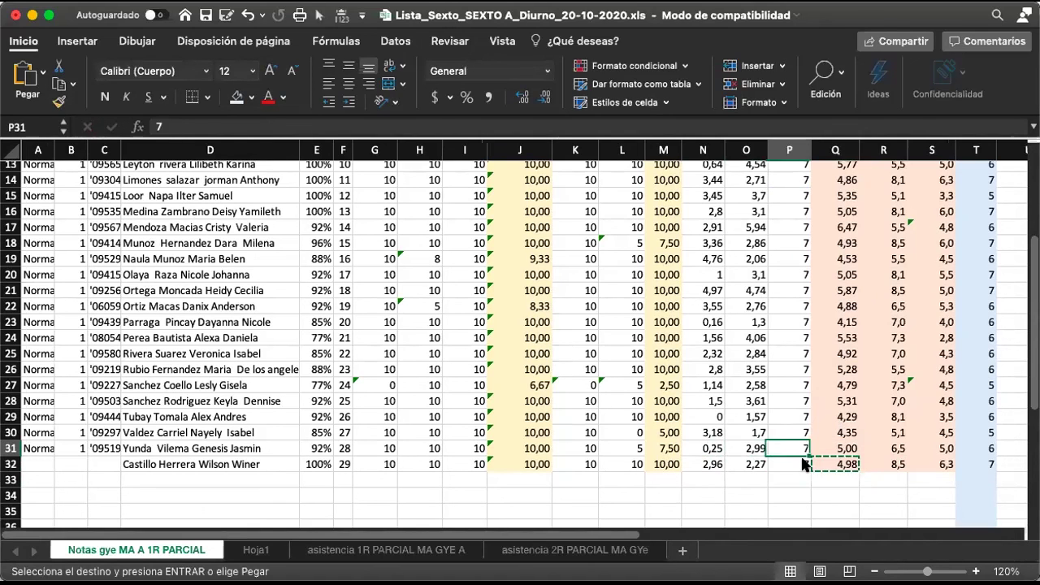
key("Right")
key("Left")
key("Right")
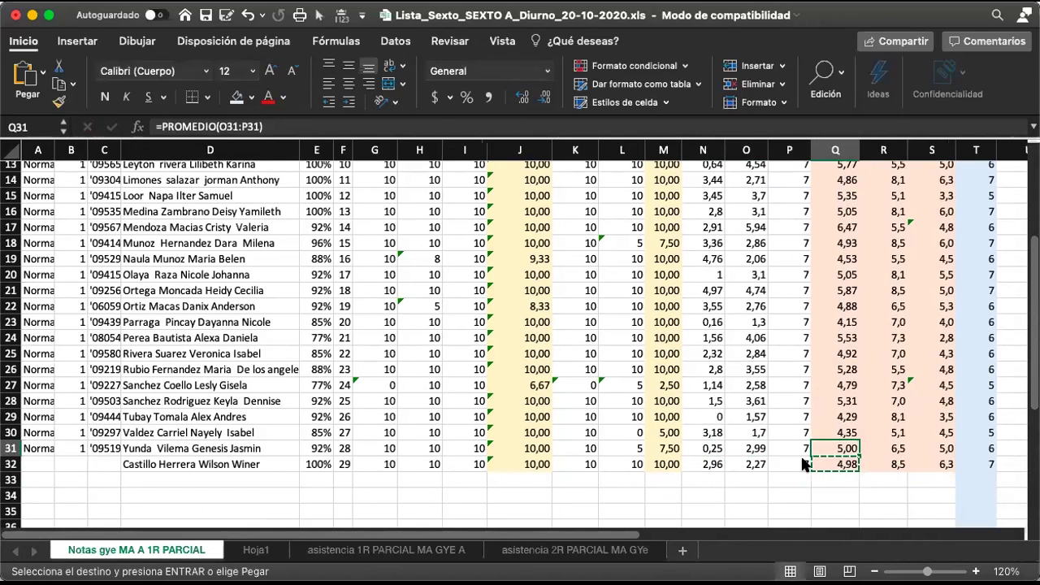
key("Down")
key("Up")
key("Up")
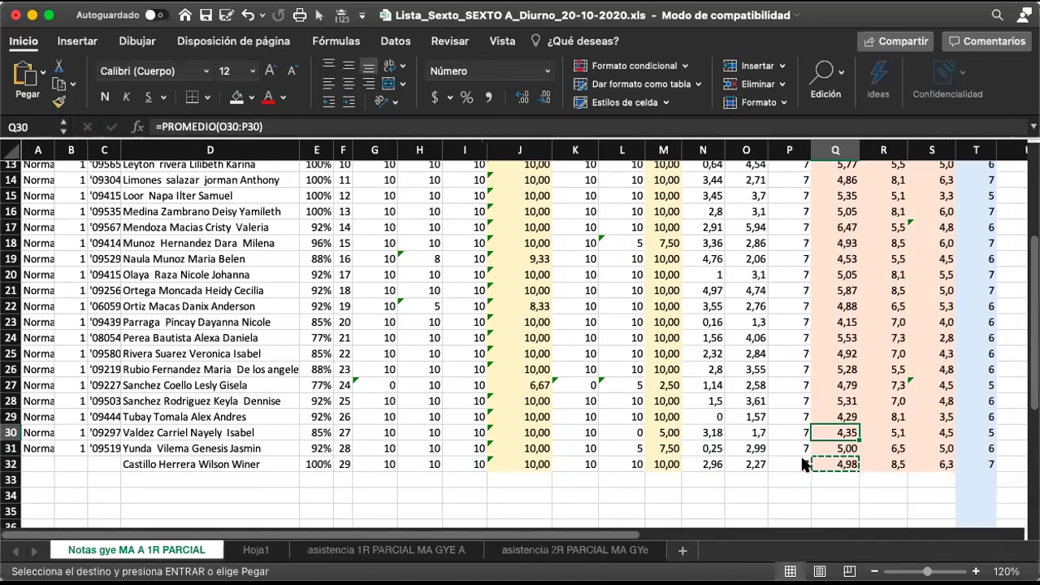
key("super+v")
Paste the copied average formula into Q22 and Q21.
key("Up")
key("Up")
key("Down")
key("Up")
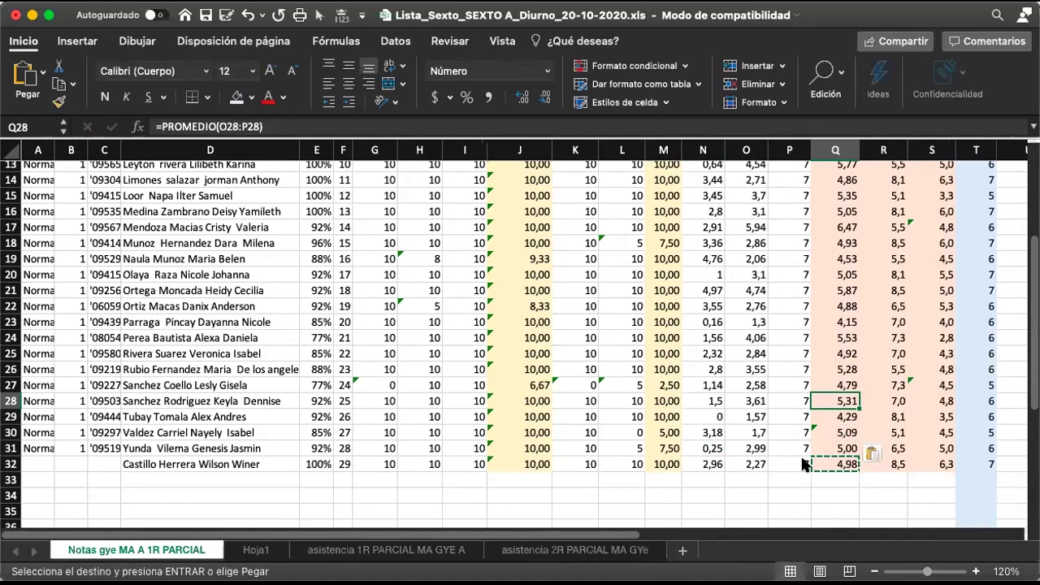
key("Up")
key("Up")
key("Up")
key("Up")
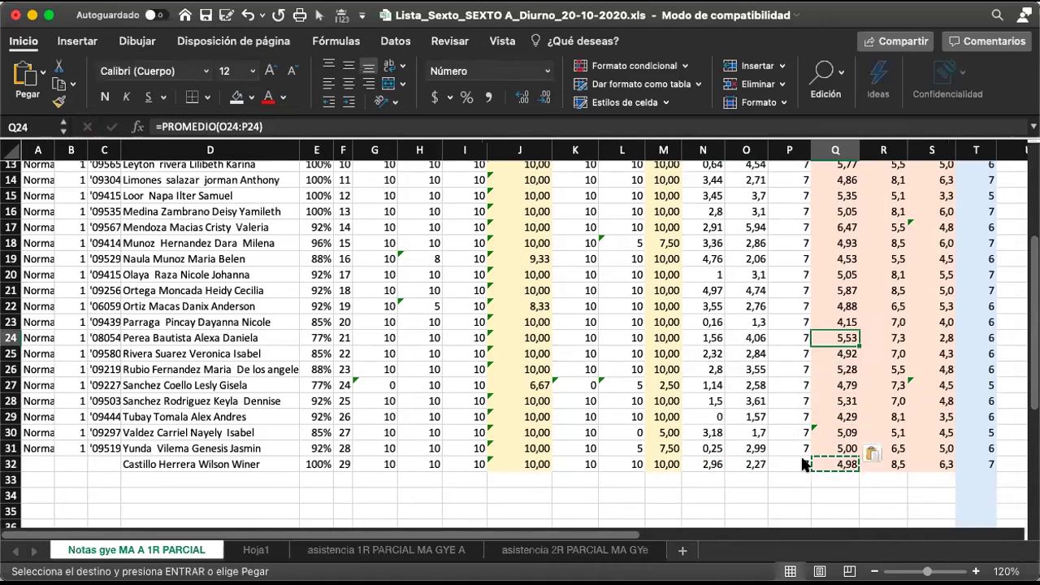
key("Up")
key("Up")
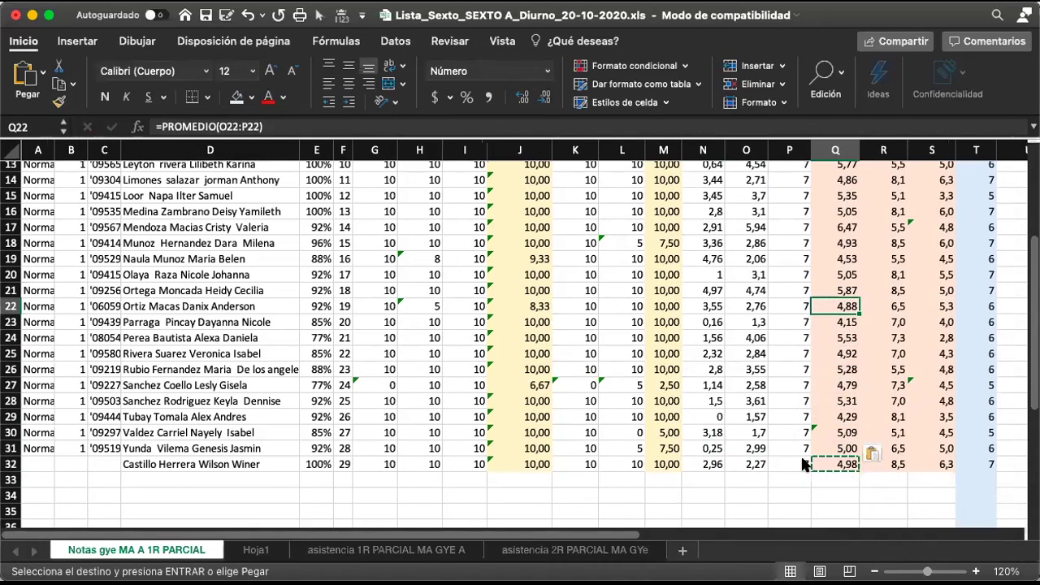
key("super+v")
key("Up")
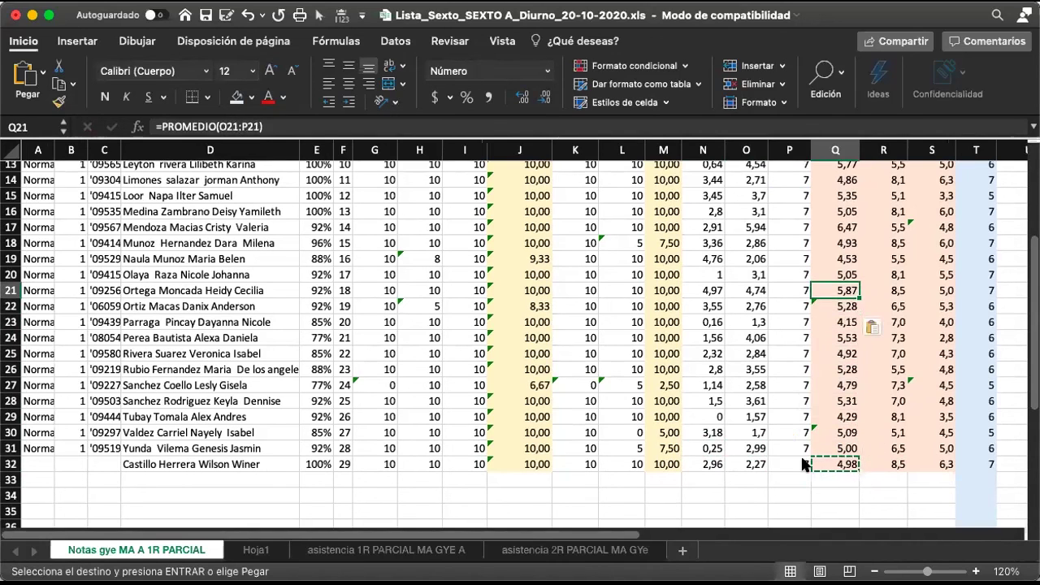
key("super+v")
Paste the copied average formula into Q19 and Q18.
key("Up")
key("Up")
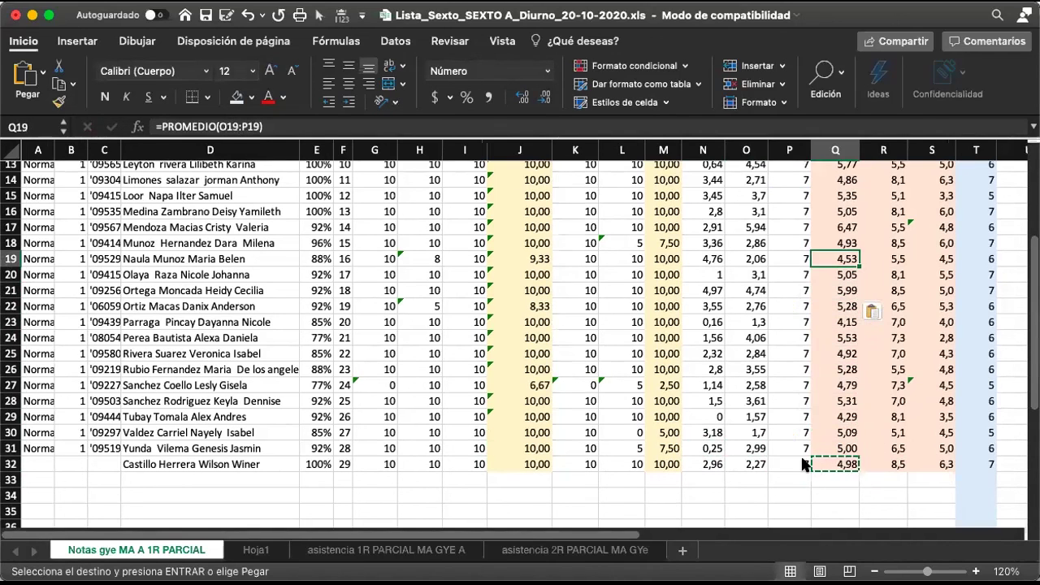
key("super+v")
key("Up")
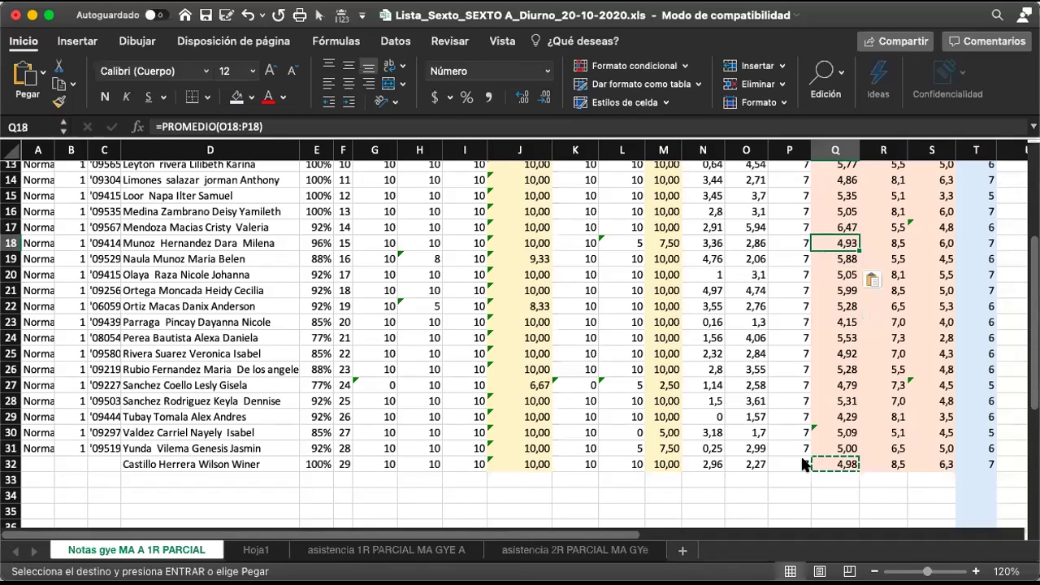
key("super+v")
Compare the Lección grades from row 17 upward and paste the copied average formula into Q14.
key("Up")
key("Up")
key("Up")
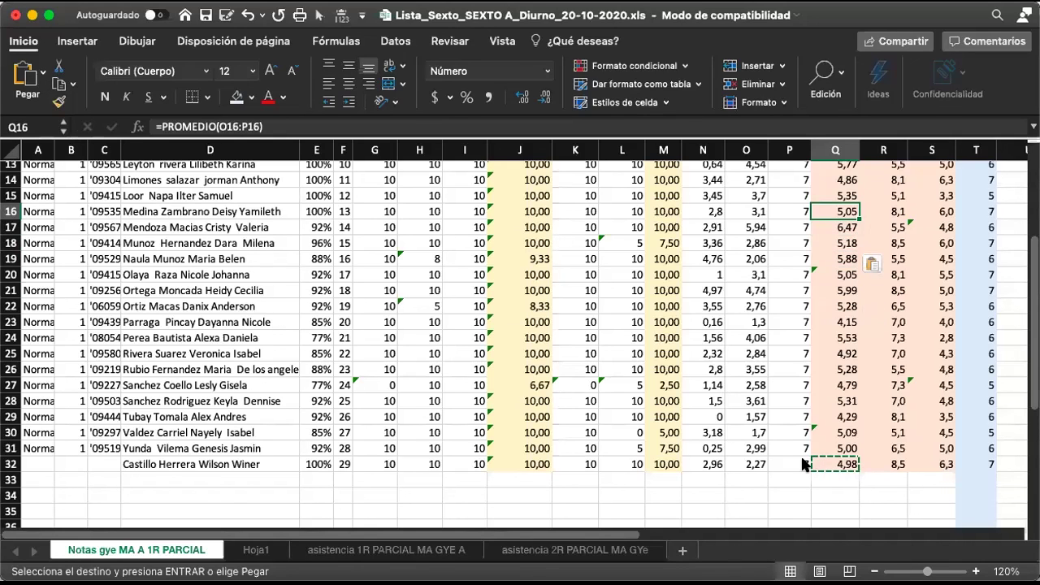
key("Up")
key("Down")
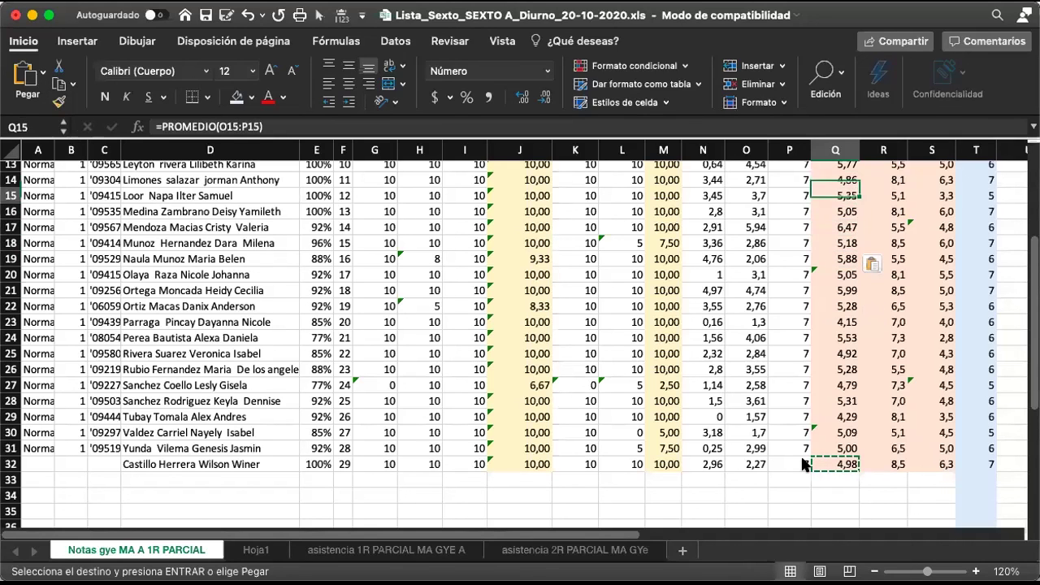
key("Up")
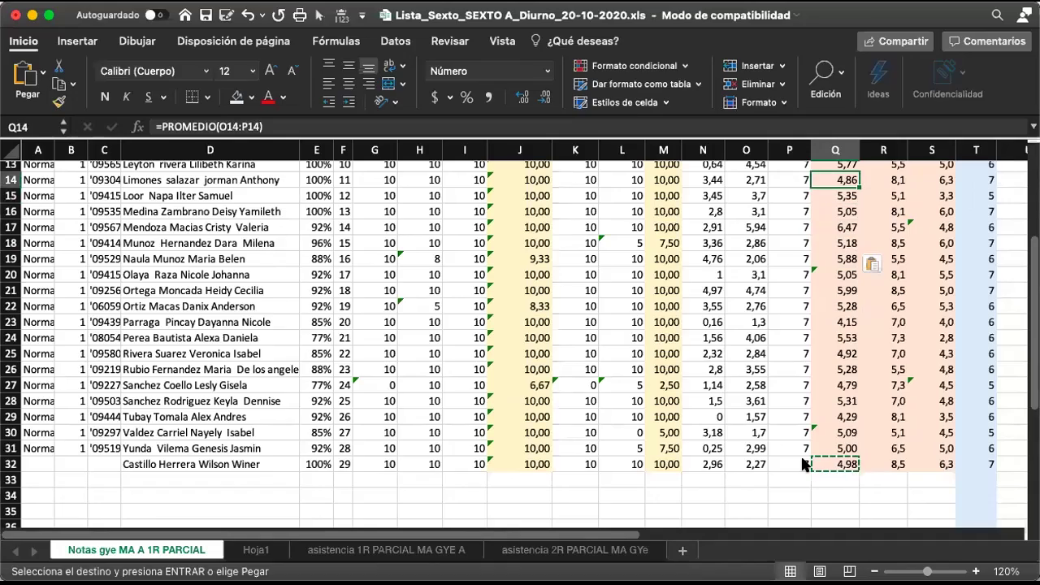
key("Up")
Compare the two Lección grades with the averages in column Q for rows 7 to 14.
key("Up")
key("Up")
key("Up")
key("Up")
key("Up")
key("Up")
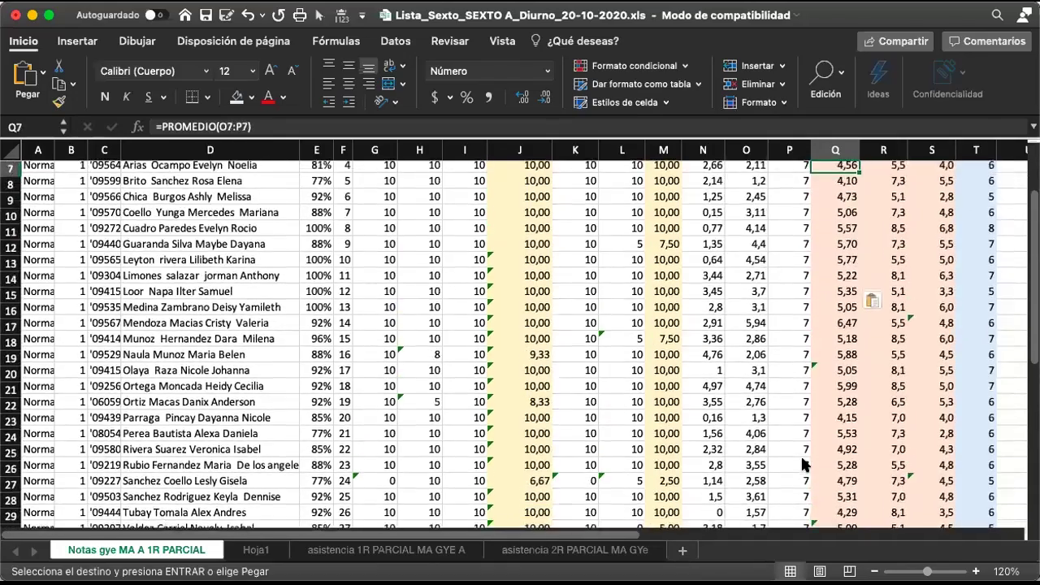
scroll(802, 461, "up", 5)
key("Down")
key("Down")
key("Down")
key("Down")
key("Down")
key("Down")
key("Down")
key("Up")
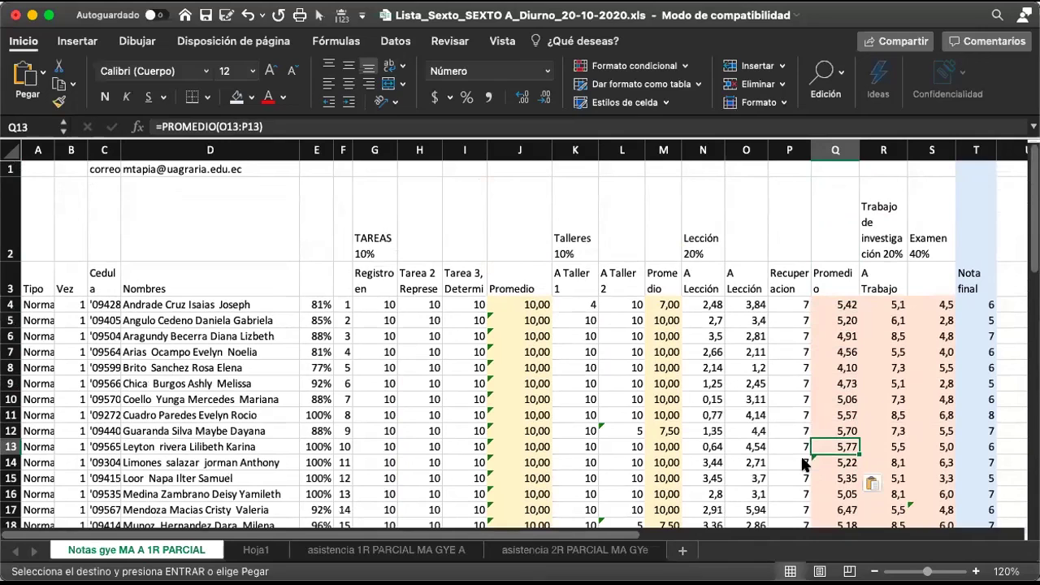
Paste the copied average formula into Q7 and Q6.
key("Up")
key("Up")
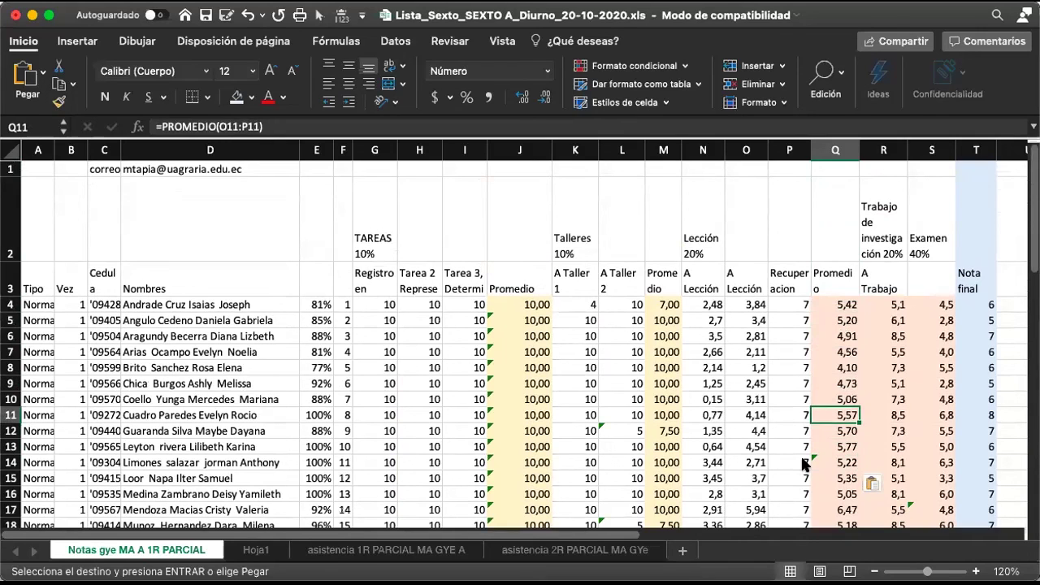
key("Up")
key("Up")
key("Up")
key("Up")
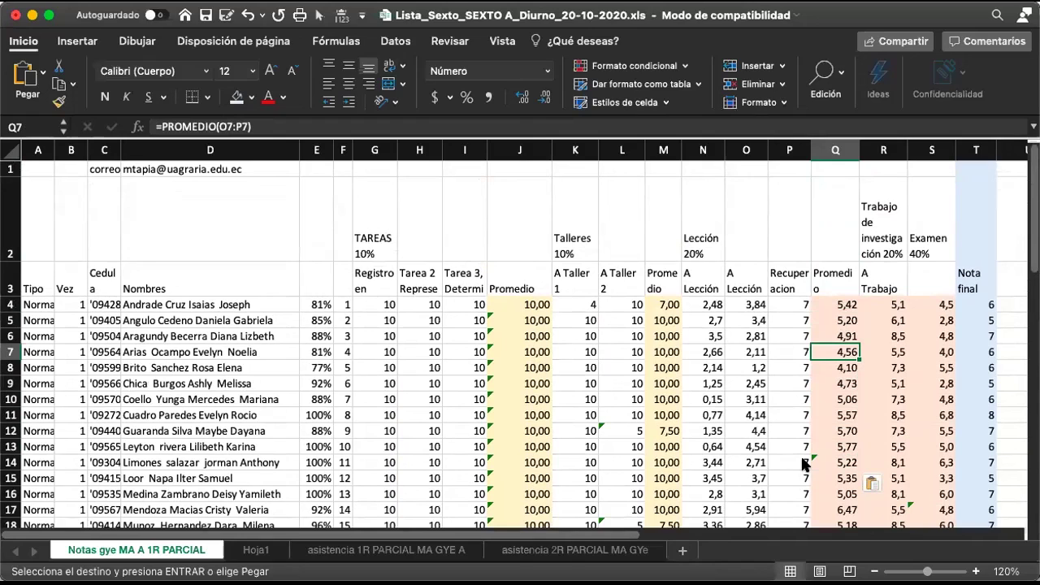
key("super+v")
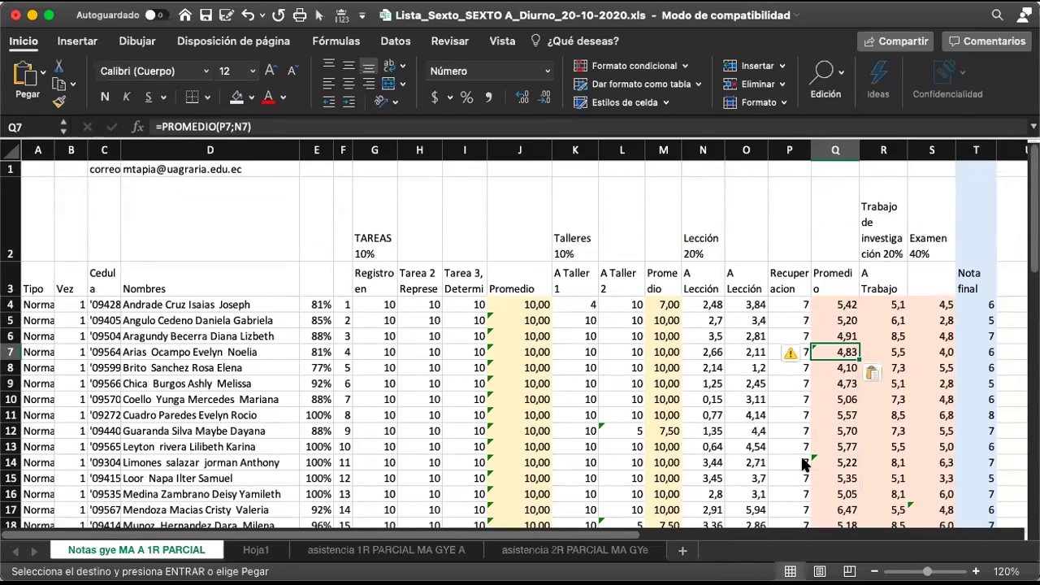
key("Up")
key("super+v")
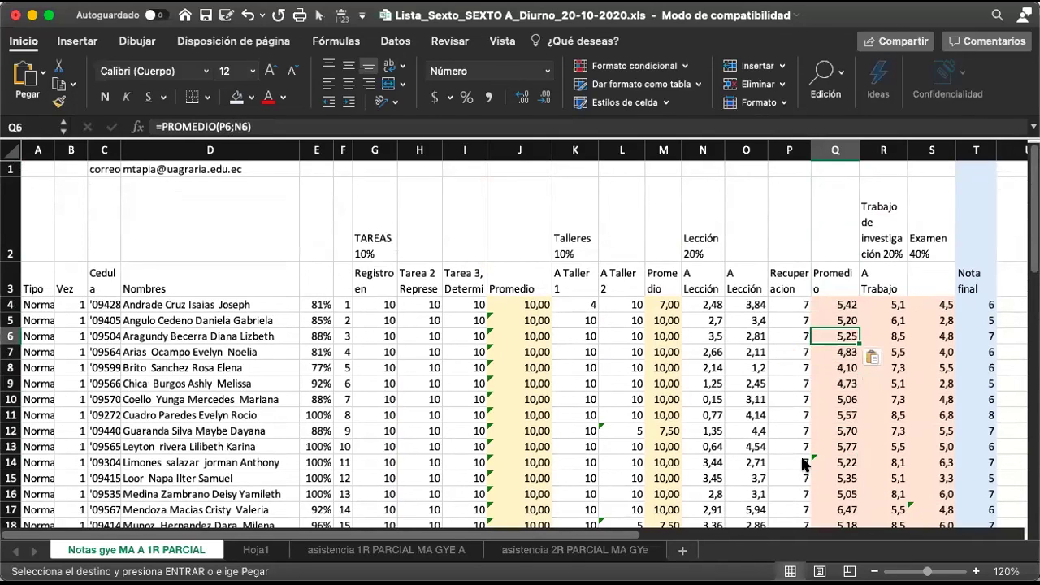
Review the Lección averages in column Q from row 4 down past row 20.
key("Up")
key("Up")
key("Down")
key("Down")
key("Down")
key("Down")
key("Down")
key("Down")
key("Down")
key("Down")
key("Down")
key("Down")
key("Down")
key("Down")
key("Down")
key("Down")
key("Down")
key("Down")
key("Down")
key("Down")
key("Down")
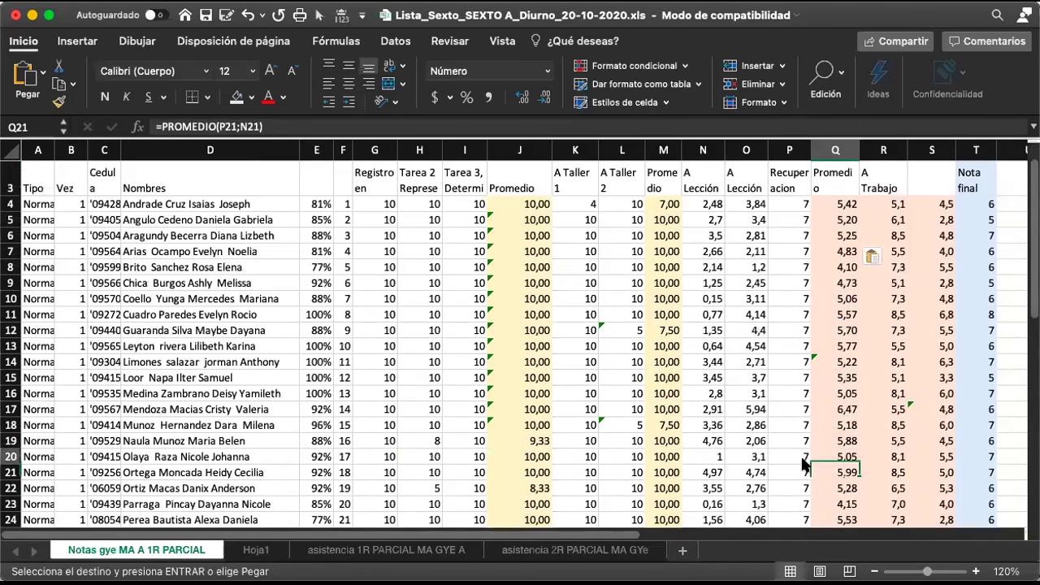
Review the Recuperación grades in column P upward from about row 20.
key("Left")
key("Up")
key("Up")
key("Up")
key("Up")
key("Up")
key("Up")
key("Up")
key("Up")
key("Up")
key("Up")
key("Up")
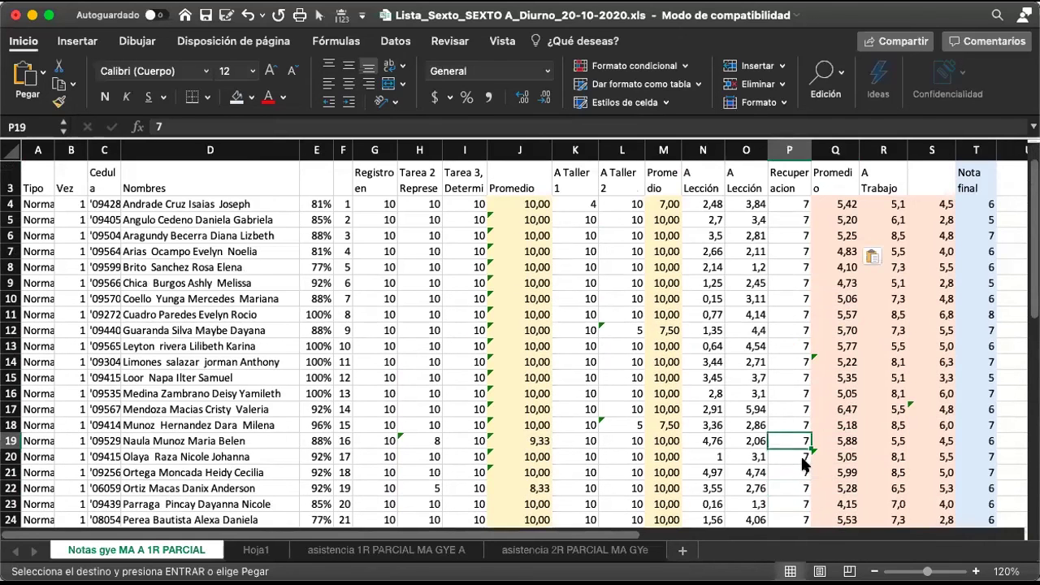
key("Up")
key("Up")
Compare the two Lección grades in columns N and O down to row 15.
key("Left")
key("Left")
key("Down")
key("Down")
key("Right")
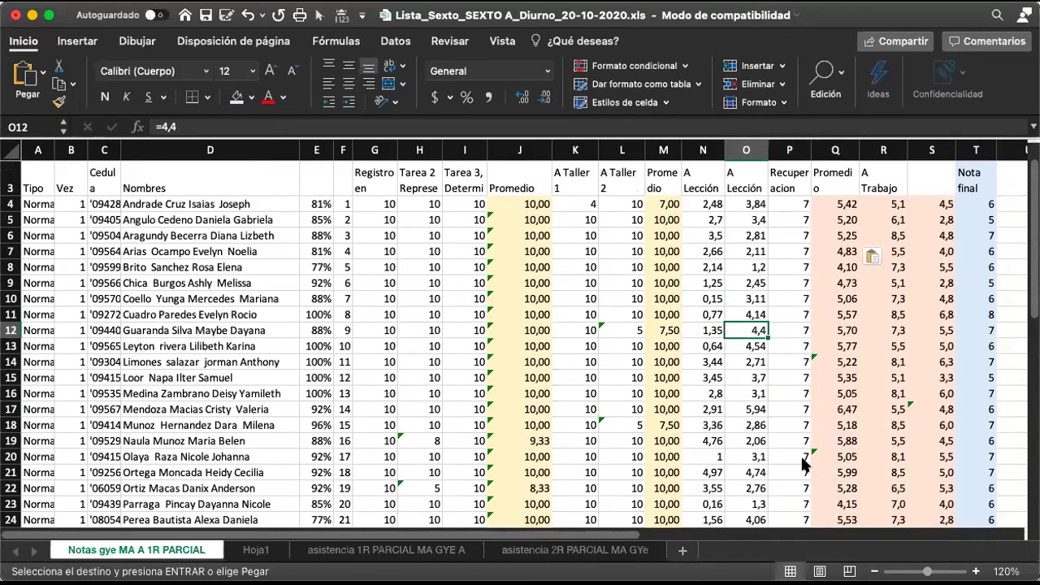
key("Down")
key("Down")
key("Down")
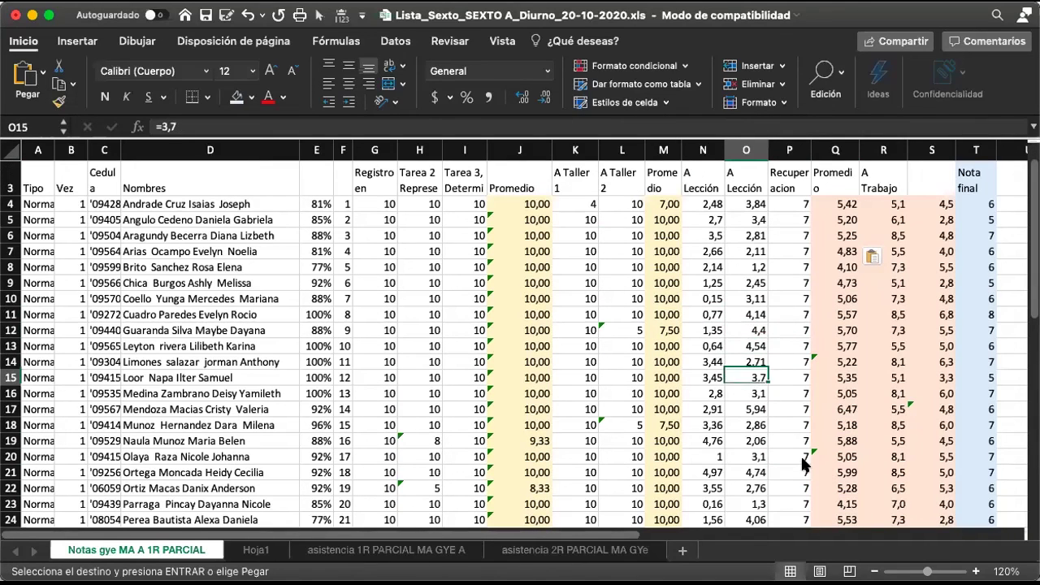
Go over the second Lección grades in column O from row 15 up to row 4 and back down to row 10.
key("Up")
key("Up")
key("Up")
key("Up")
key("Up")
key("Up")
key("Up")
key("Up")
key("Up")
key("Up")
key("Up")
key("Down")
key("Down")
key("Down")
key("Down")
key("Down")
key("Down")
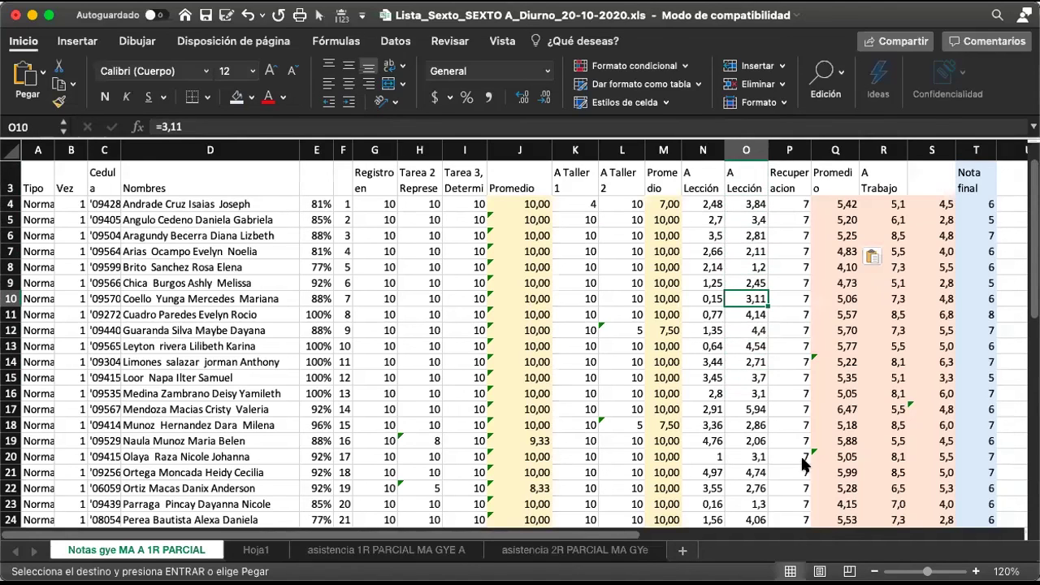
Go down the Recuperación grades in column P from row 10 past row 30.
key("Right")
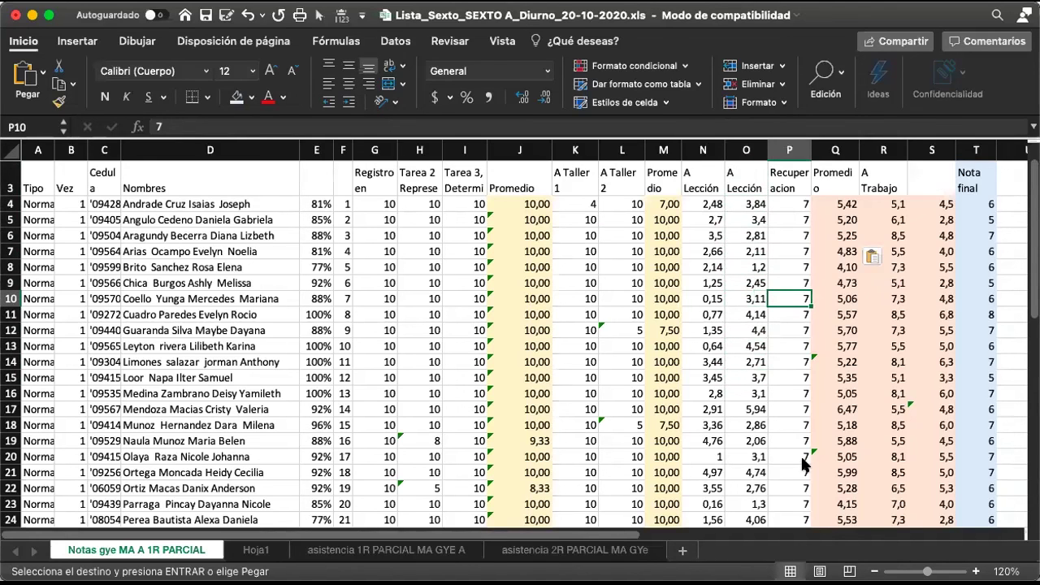
key("Down")
key("Down")
key("Down")
key("Down")
key("Down")
key("Down")
key("Down")
key("Down")
key("Down")
key("Down")
key("Down")
key("Down")
key("Down")
key("Down")
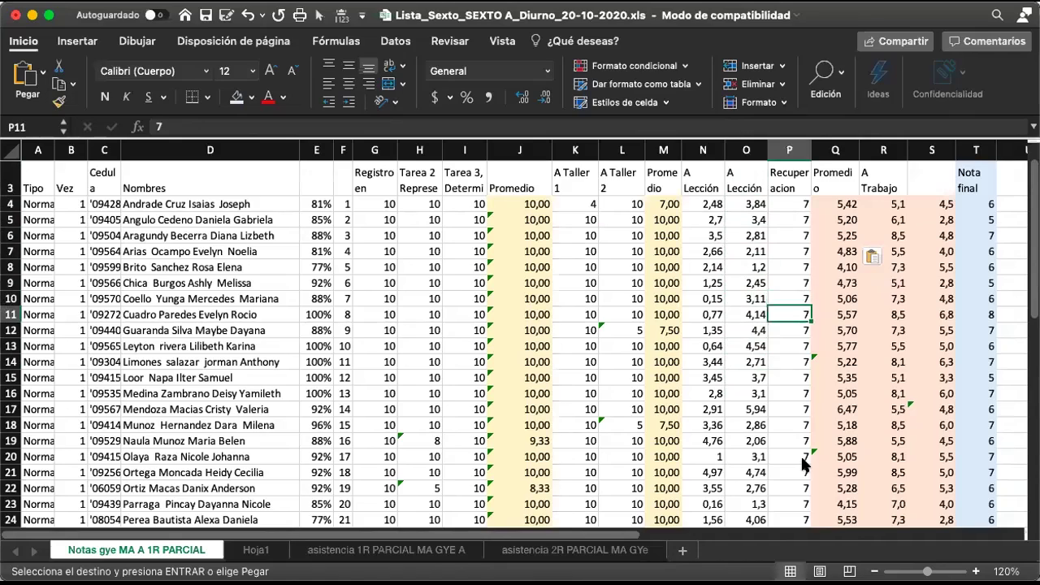
key("Down")
key("Down")
key("Down")
key("Down")
key("Down")
key("Down")
key("Down")
key("Down")
key("Down")
key("Down")
key("Down")
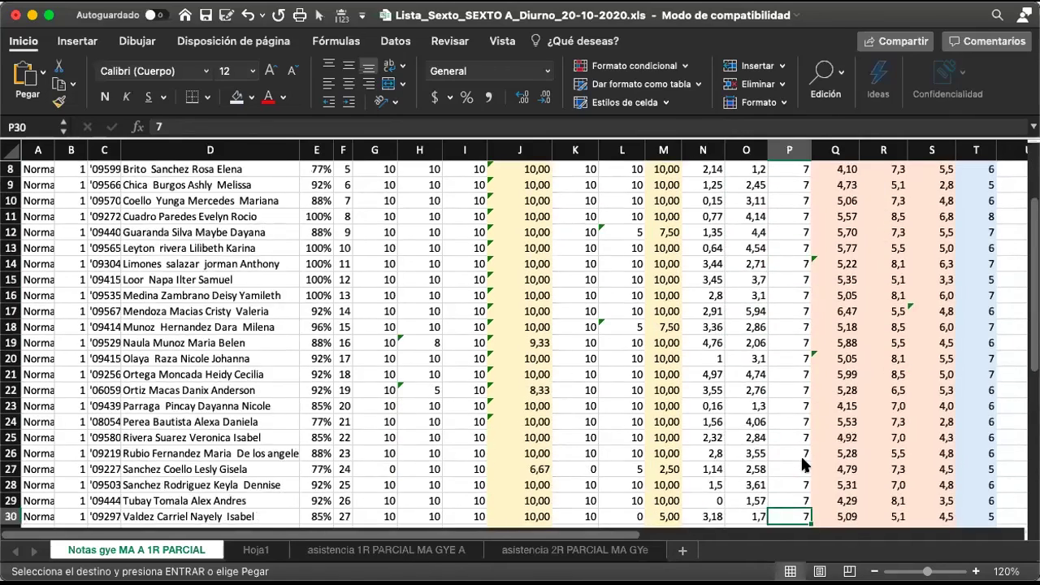
Check the Recuperación grades in column P from the end of the list back up to row 6.
key("Up")
key("Up")
key("Up")
key("Up")
key("Up")
key("Up")
key("Up")
key("Up")
key("Up")
key("Up")
key("Up")
key("Up")
key("Up")
key("Up")
key("Up")
key("Up")
key("Up")
key("Up")
key("Up")
key("Up")
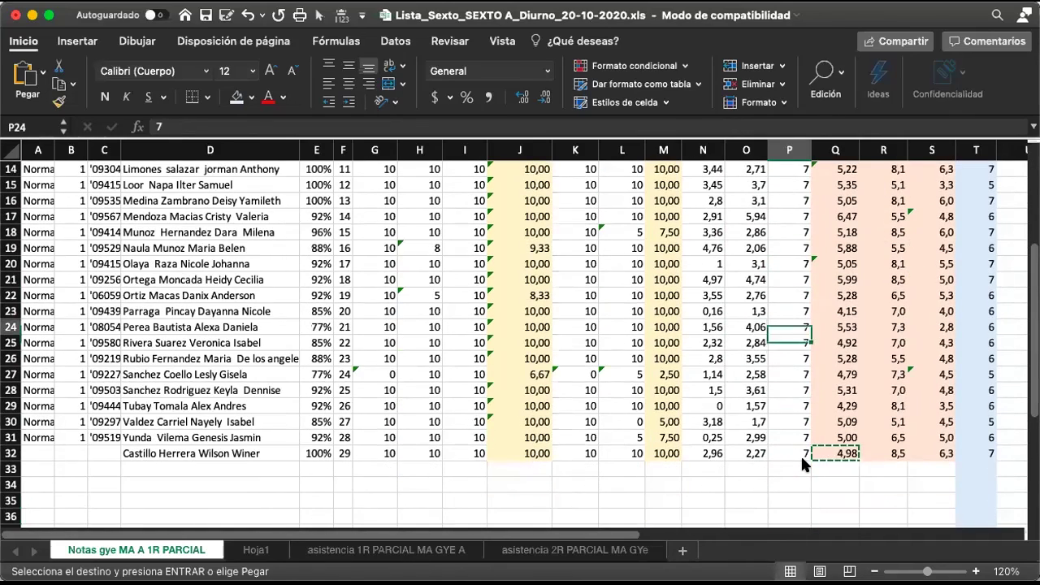
key("Up")
key("Up")
key("Up")
key("Up")
key("Down")
key("Down")
key("Down")
key("Down")
key("Down")
key("Up")
key("Up")
key("Up")
key("Up")
key("Up")
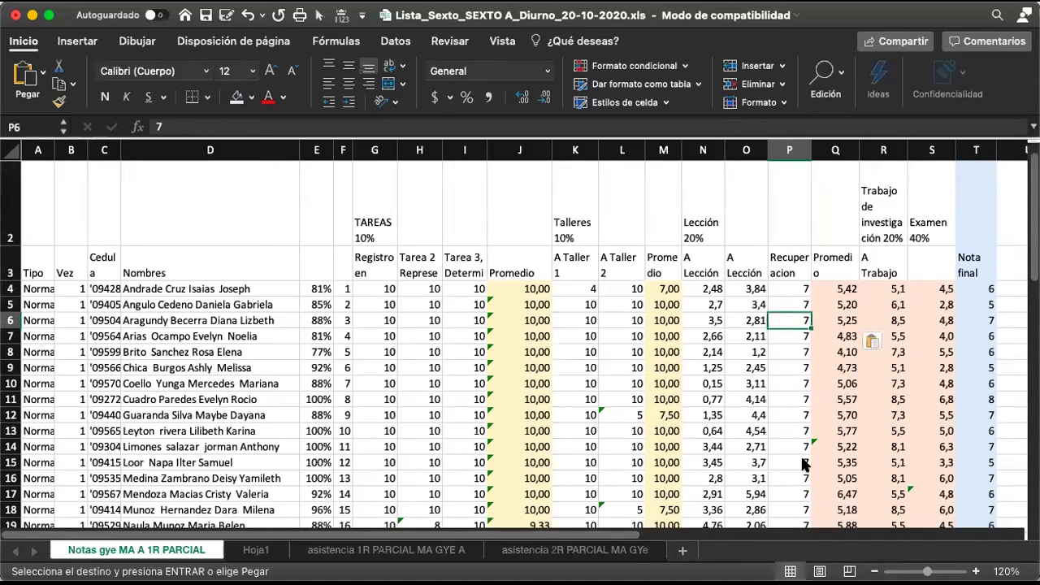
Recheck the Recuperación grades in column P from row 6 down to row 14.
key("Down")
key("Down")
key("Down")
key("Down")
key("Down")
key("Down")
key("Down")
key("Down")
key("Down")
key("Down")
key("Down")
key("Down")
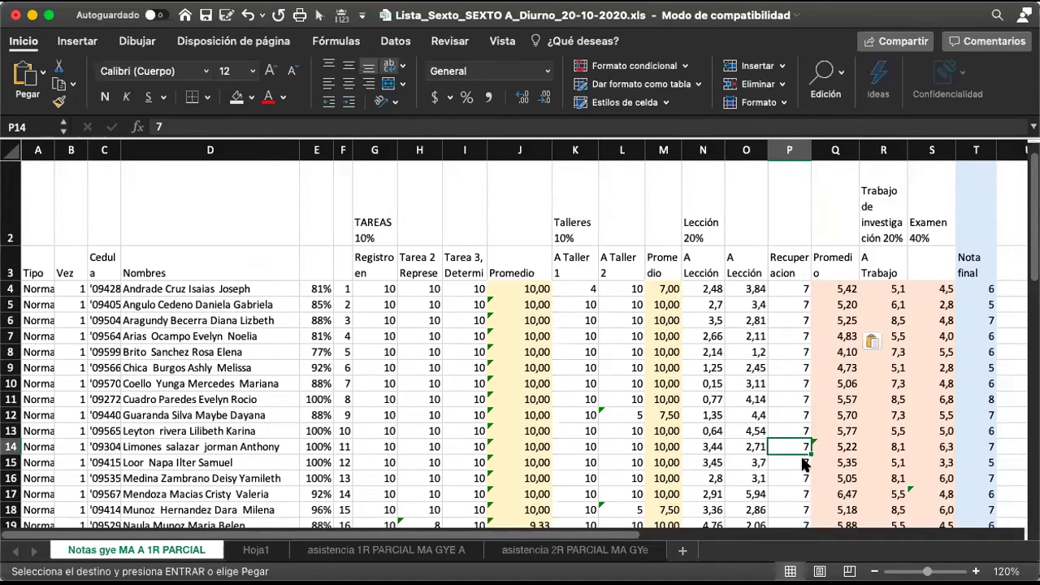
Examine the Lección average formulas in column Q down to the end of the student list.
key("Right")
key("Down")
key("Down")
key("Down")
key("Down")
key("Down")
key("Down")
key("Down")
key("Down")
key("Down")
key("Down")
key("Down")
key("Down")
key("Down")
key("Down")
key("Down")
key("Down")
key("Down")
key("Down")
key("Down")
key("Down")
key("Down")
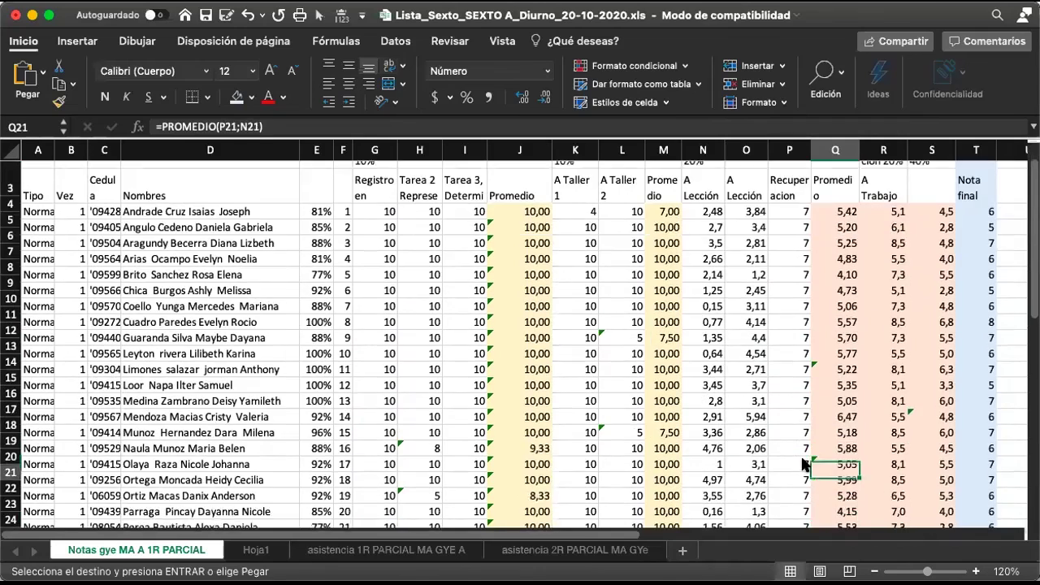
key("Up")
key("Up")
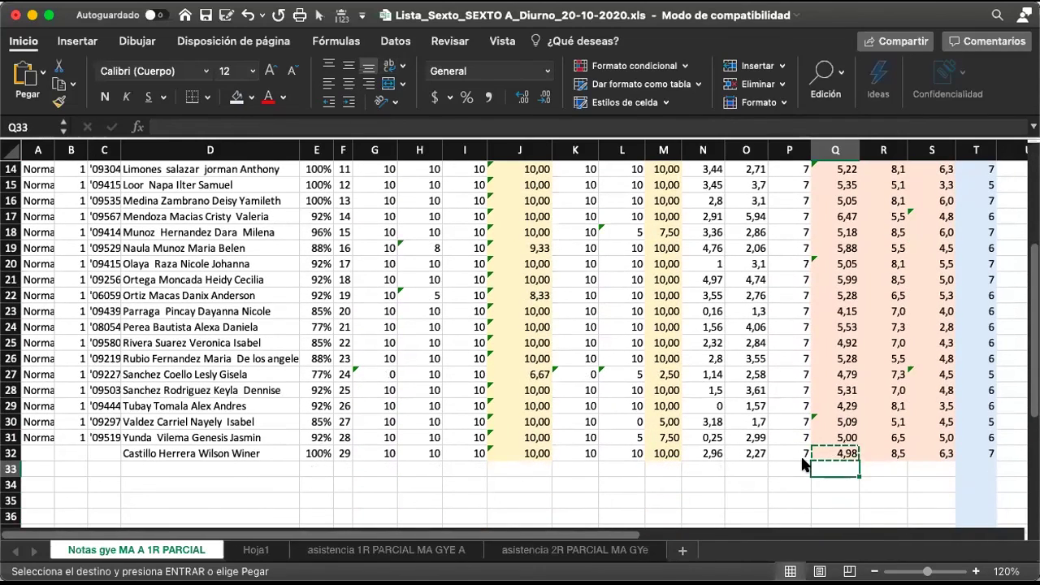
Inspect the Lección average formulas in column Q upward from row 32 to row 18.
key("Up")
key("Up")
key("Up")
key("Up")
key("Up")
key("Up")
key("Up")
key("Up")
key("Up")
key("Up")
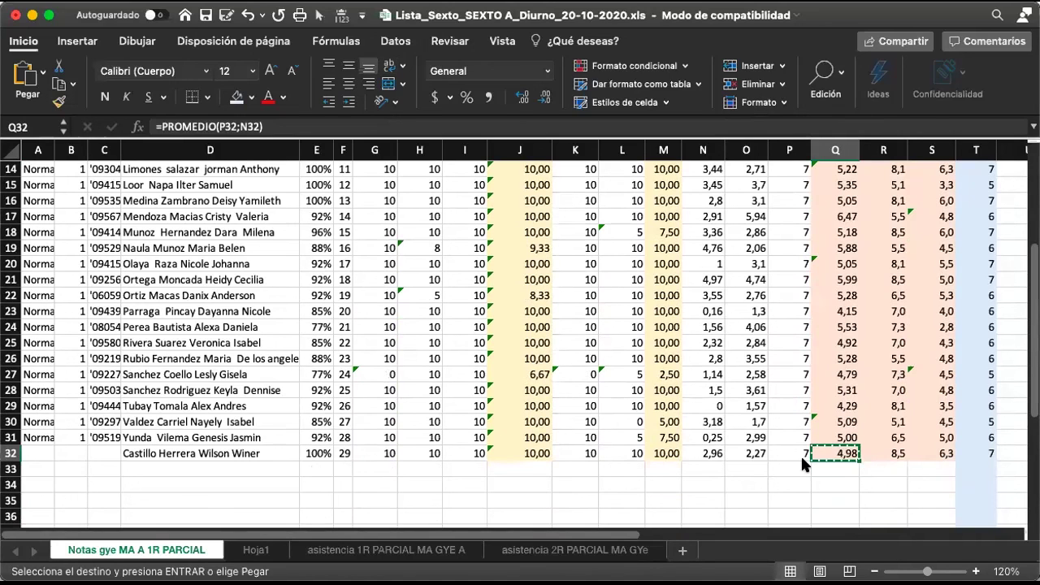
key("Up")
key("Up")
key("Up")
key("Up")
key("Up")
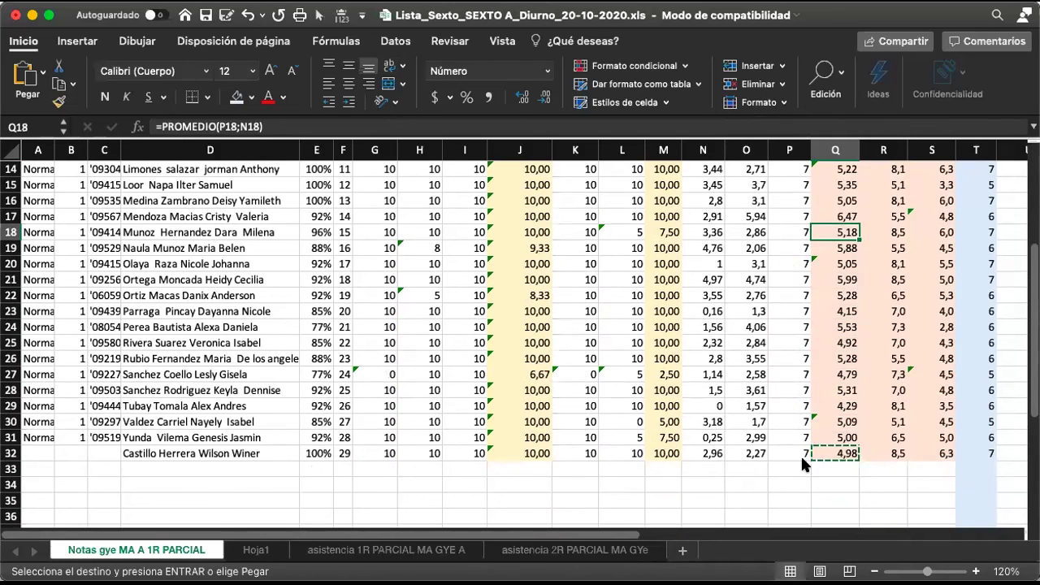
Paste the average formula copied from Q32 into Q18 and check which grade cells it references.
left_click(802, 468)
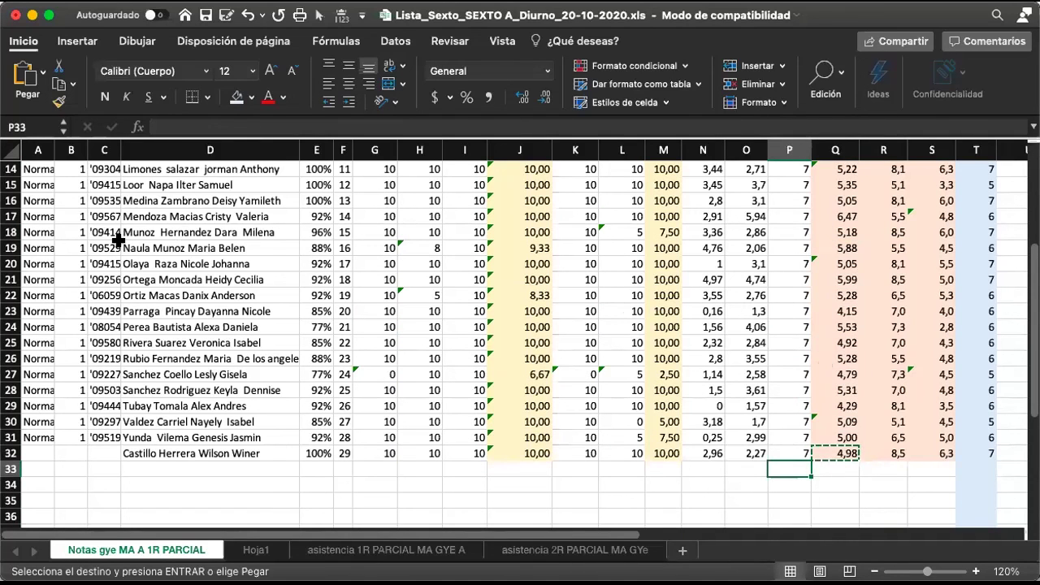
left_click(11, 233)
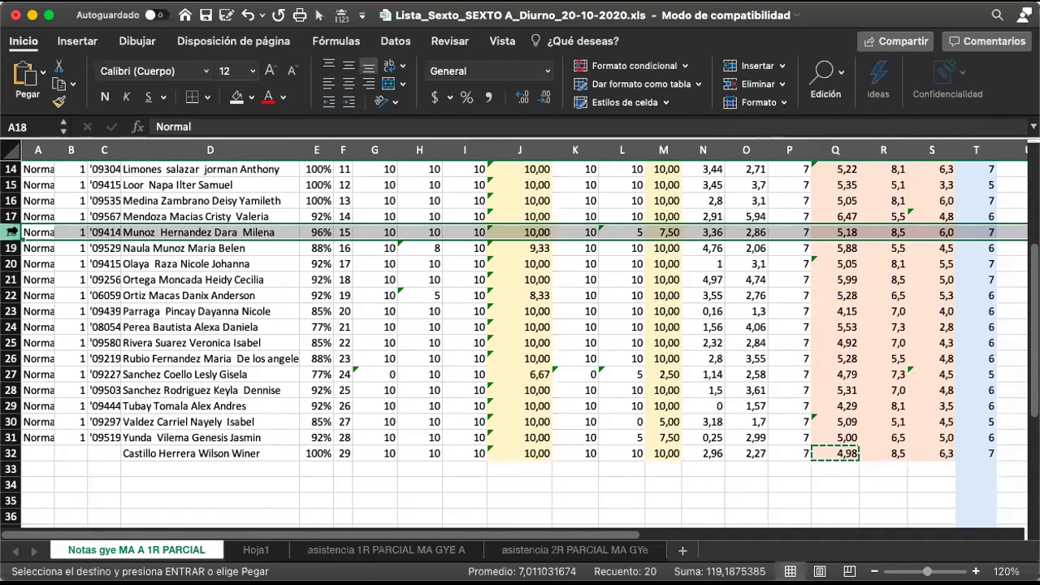
left_click(849, 232)
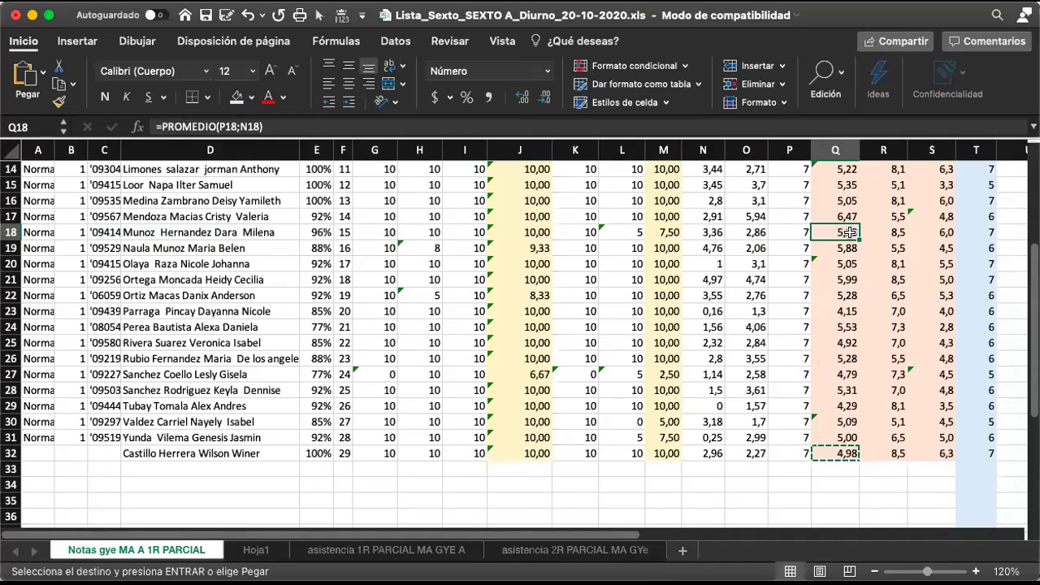
key("super+v")
double_click(834, 231)
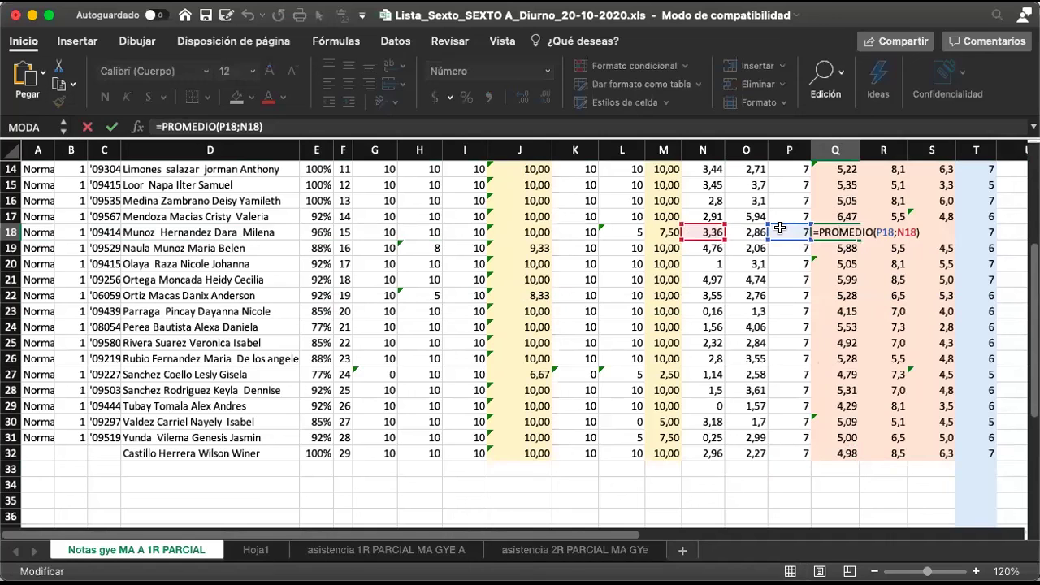
key("Escape")
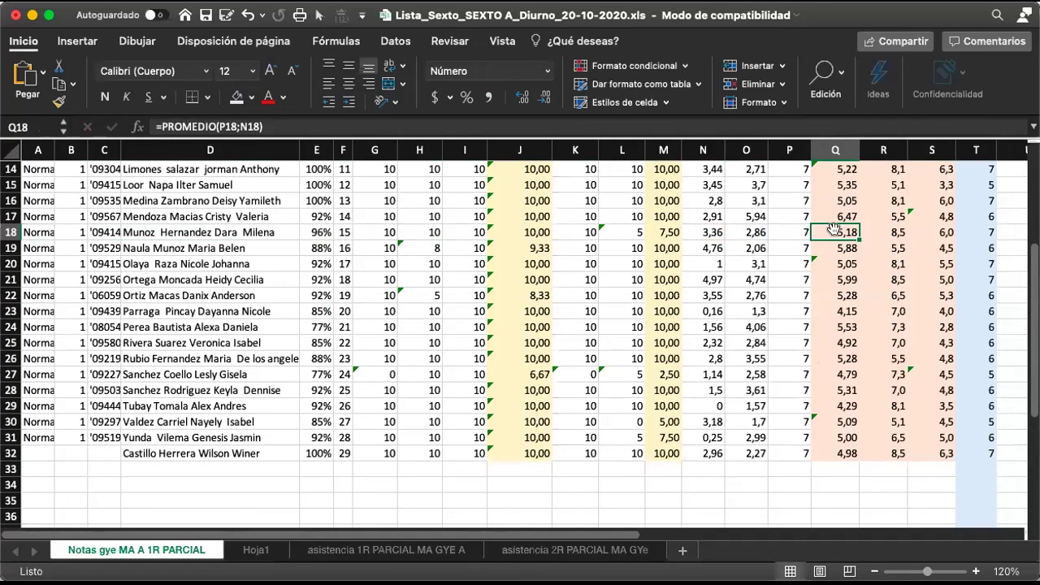